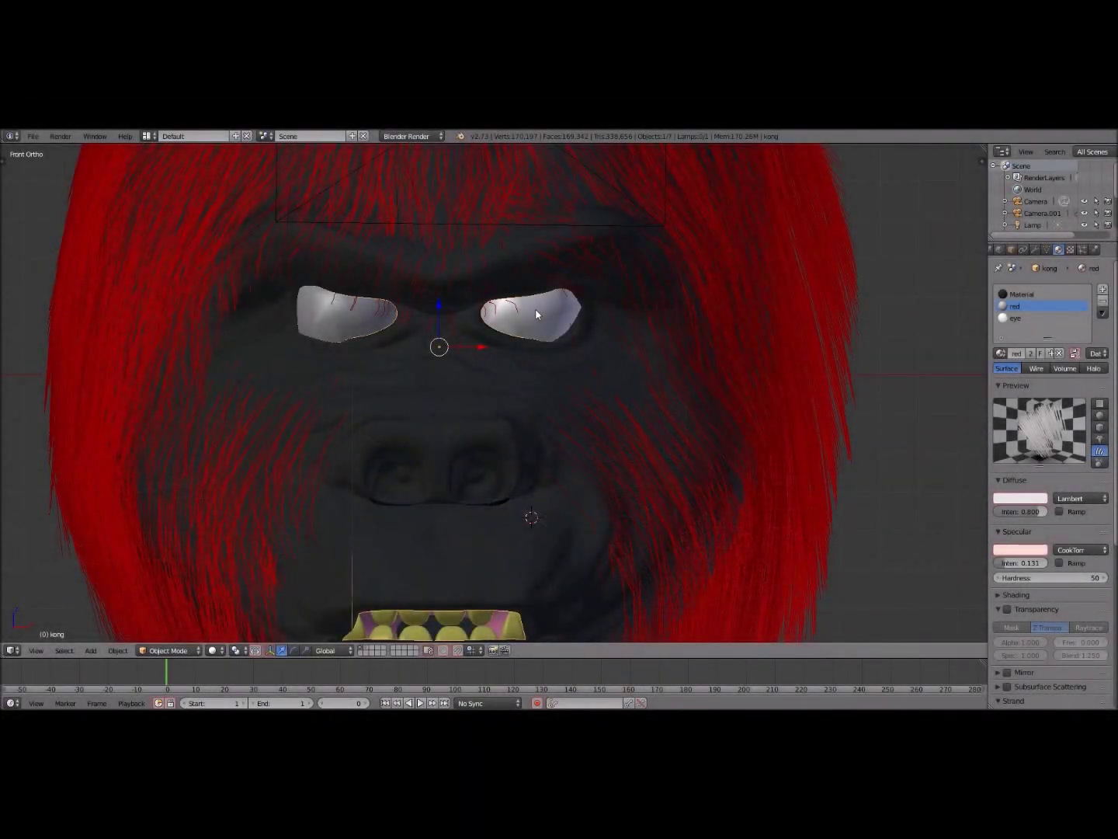
Hide the Kong head's red fur by turning off the hair particle modifier's viewport display.
{"action": "right_click", "coordinate": [535, 314]}
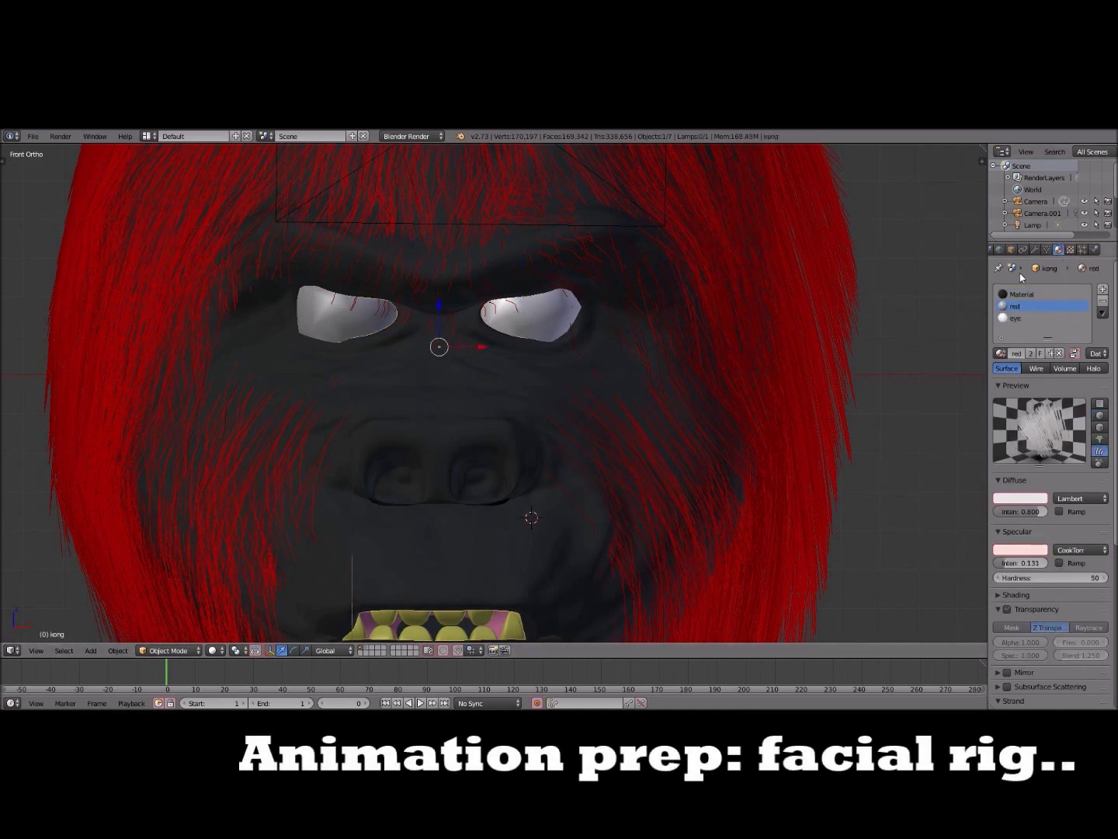
{"action": "key", "text": "KP_Subtract"}
{"action": "key", "text": "KP_Subtract"}
{"action": "key", "text": "KP_Subtract"}
{"action": "left_click", "coordinate": [1047, 247]}
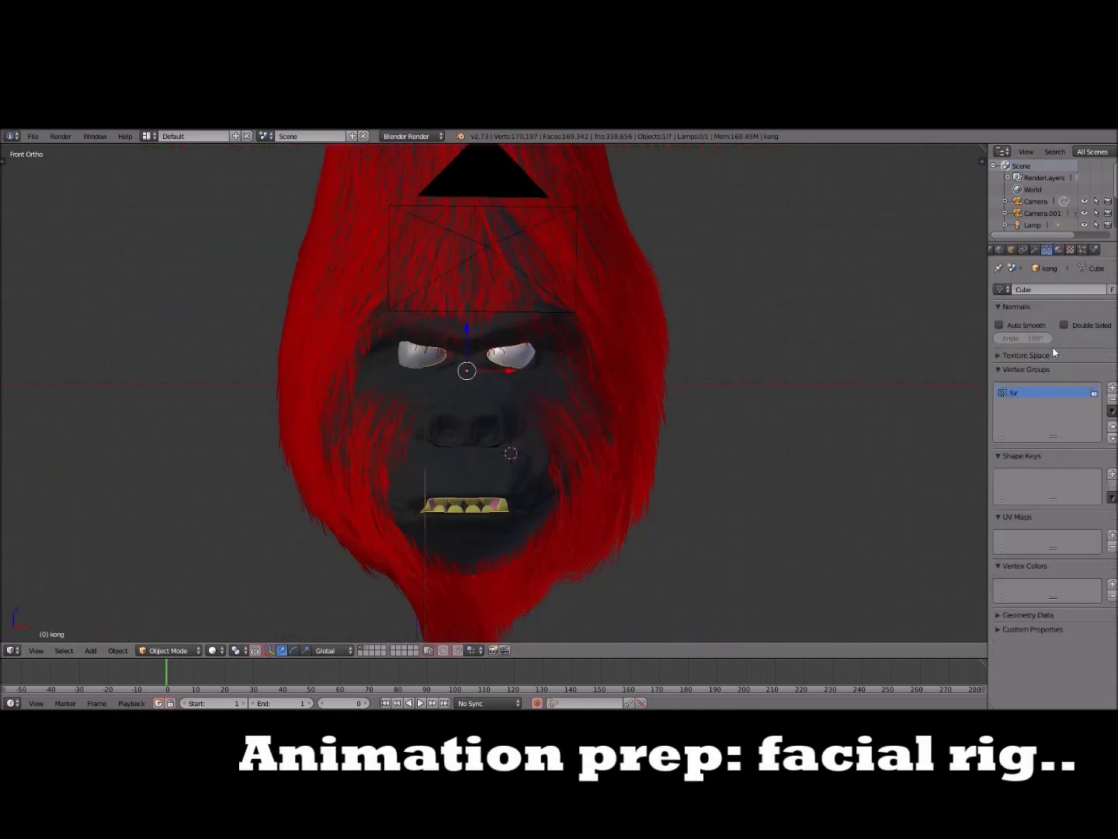
{"action": "left_click", "coordinate": [1035, 249]}
{"action": "left_click", "coordinate": [1066, 467]}
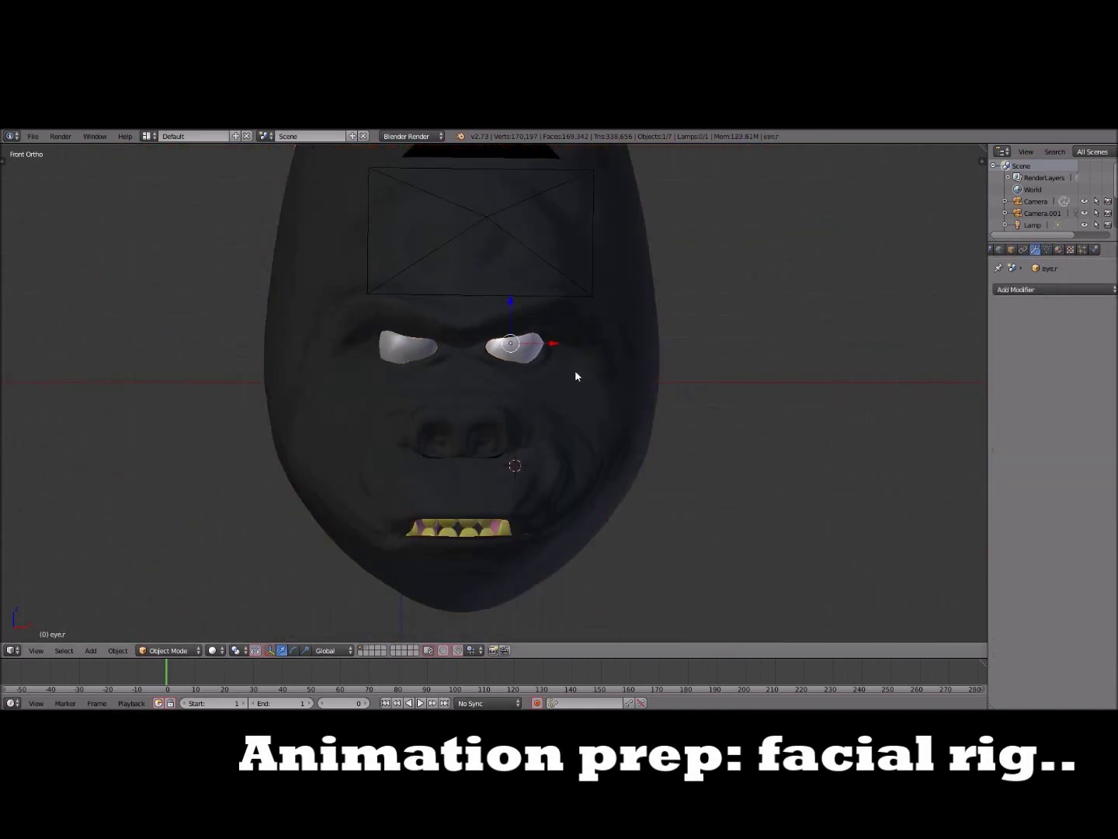
Hide the head and enter Edit Mode on the right eyeball mesh.
{"action": "key", "text": "h"}
{"action": "right_click", "coordinate": [512, 355]}
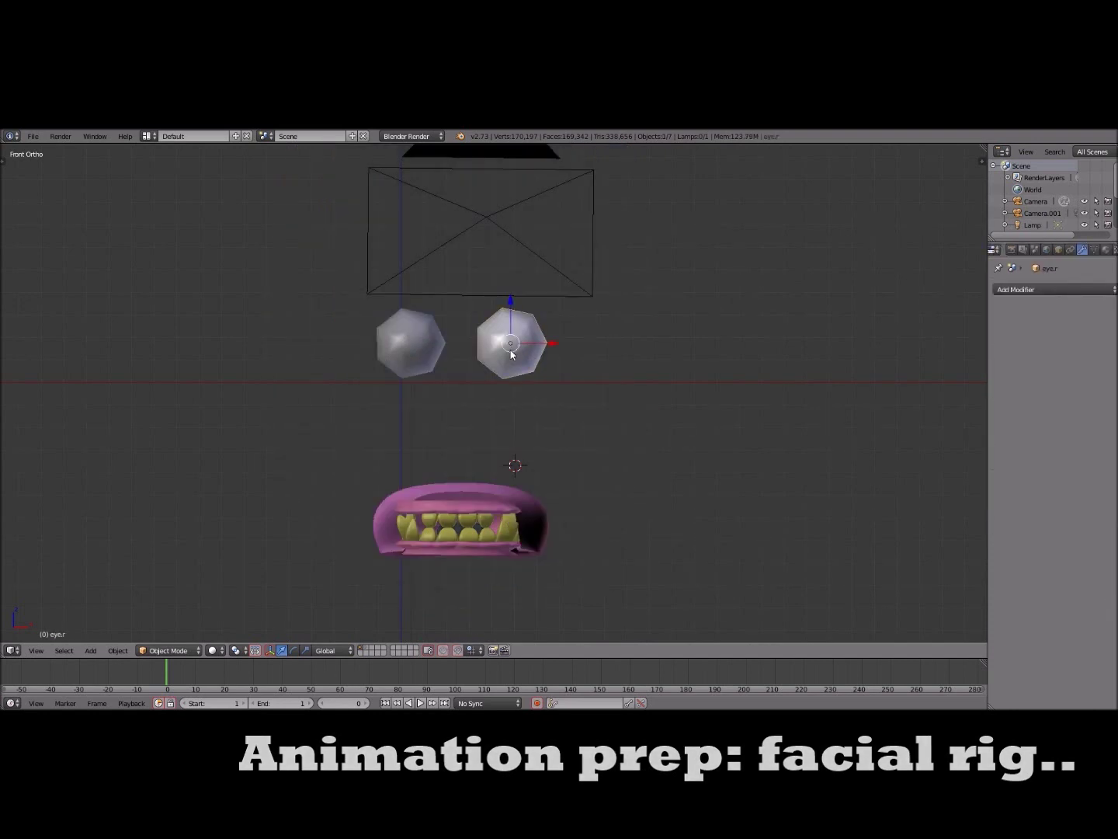
{"action": "key", "text": "KP_3"}
{"action": "key", "text": "KP_1"}
{"action": "key", "text": "Tab"}
{"action": "scroll", "coordinate": [513, 365], "scroll_direction": "down", "scroll_amount": 3}
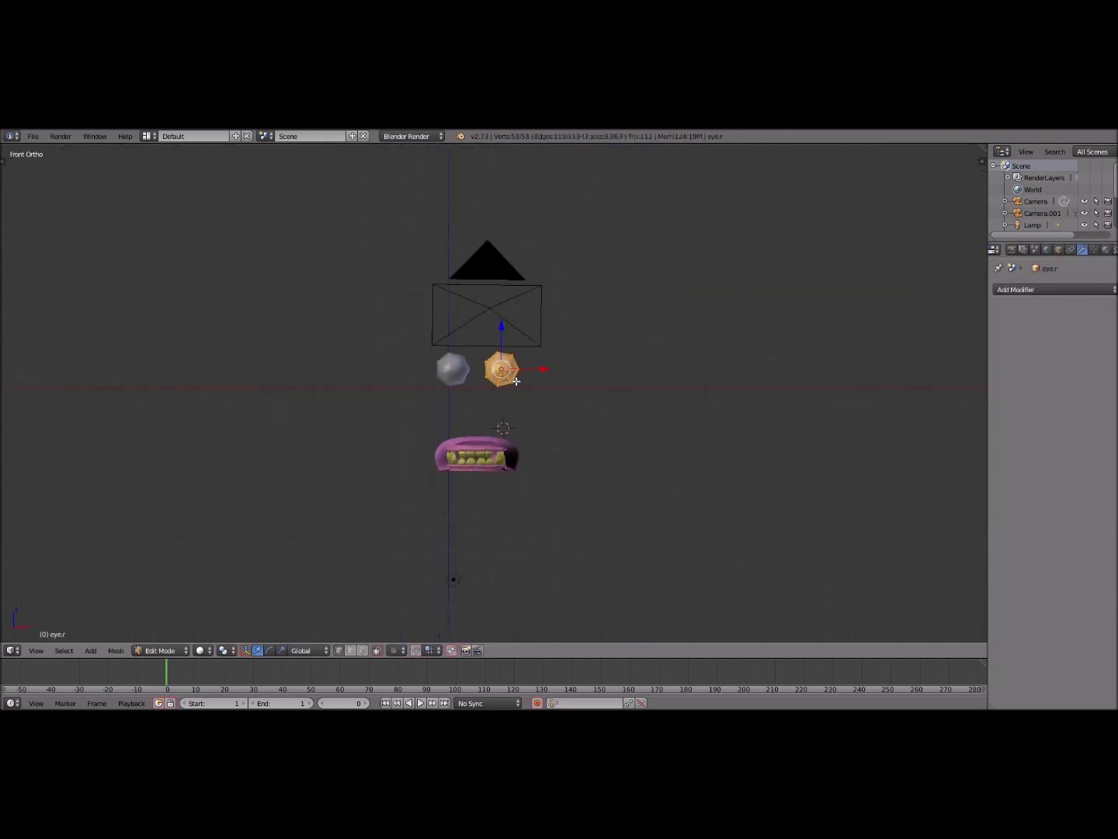
{"action": "scroll", "coordinate": [572, 272], "scroll_direction": "up", "scroll_amount": 7}
{"action": "key", "text": "r"}
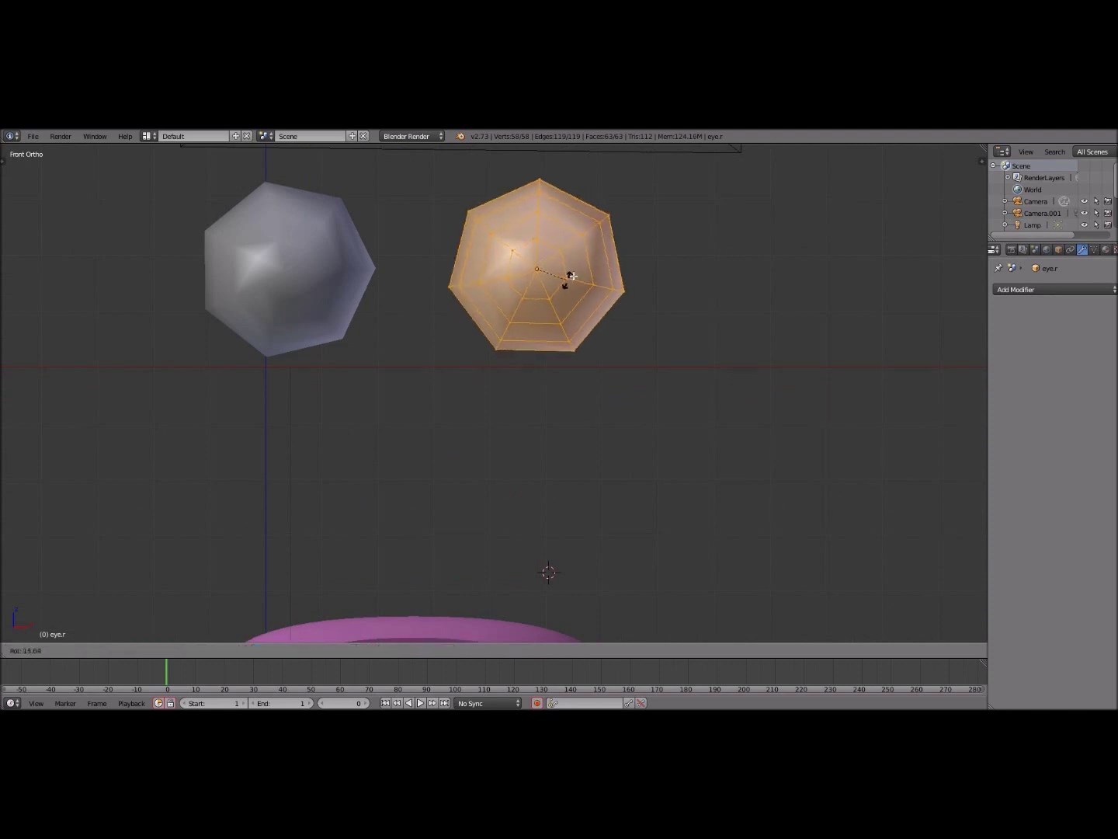
{"action": "key", "text": "Escape"}
Duplicate the eyeball sphere and scale the copy slightly larger.
{"action": "key", "text": "shift+d"}
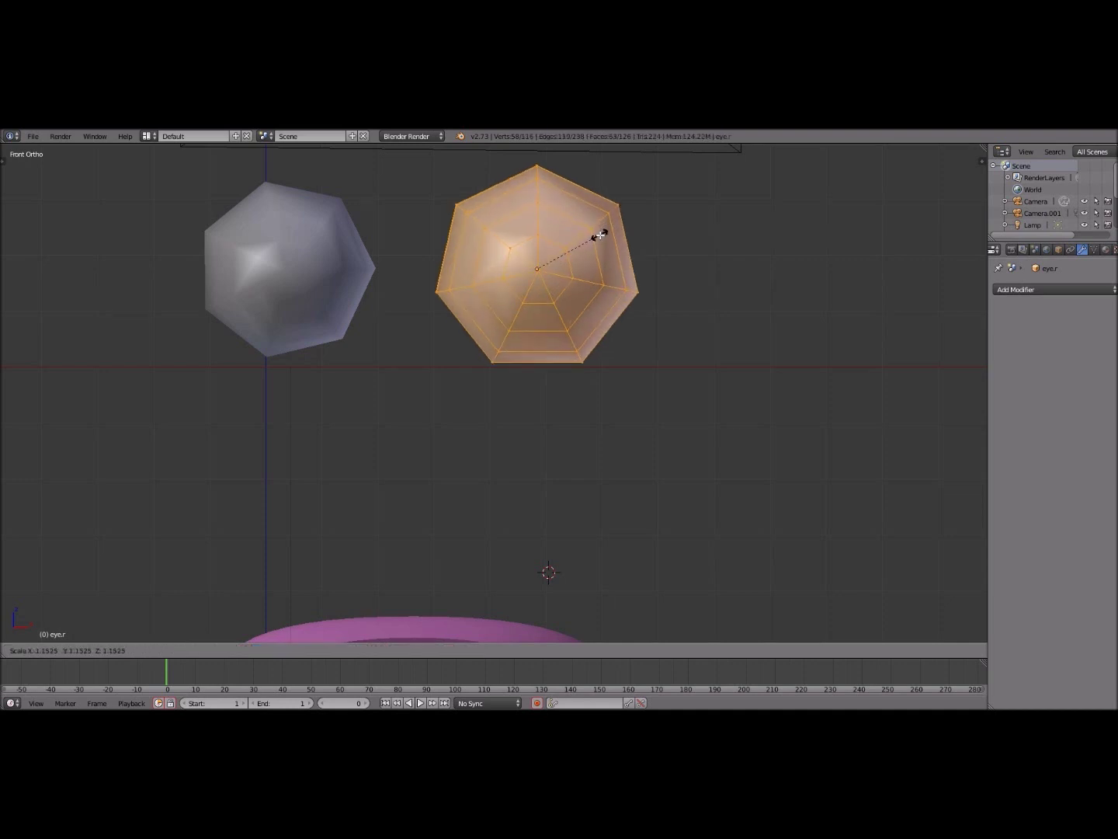
{"action": "key", "text": "Escape"}
{"action": "key", "text": "z"}
{"action": "key", "text": "KP_3"}
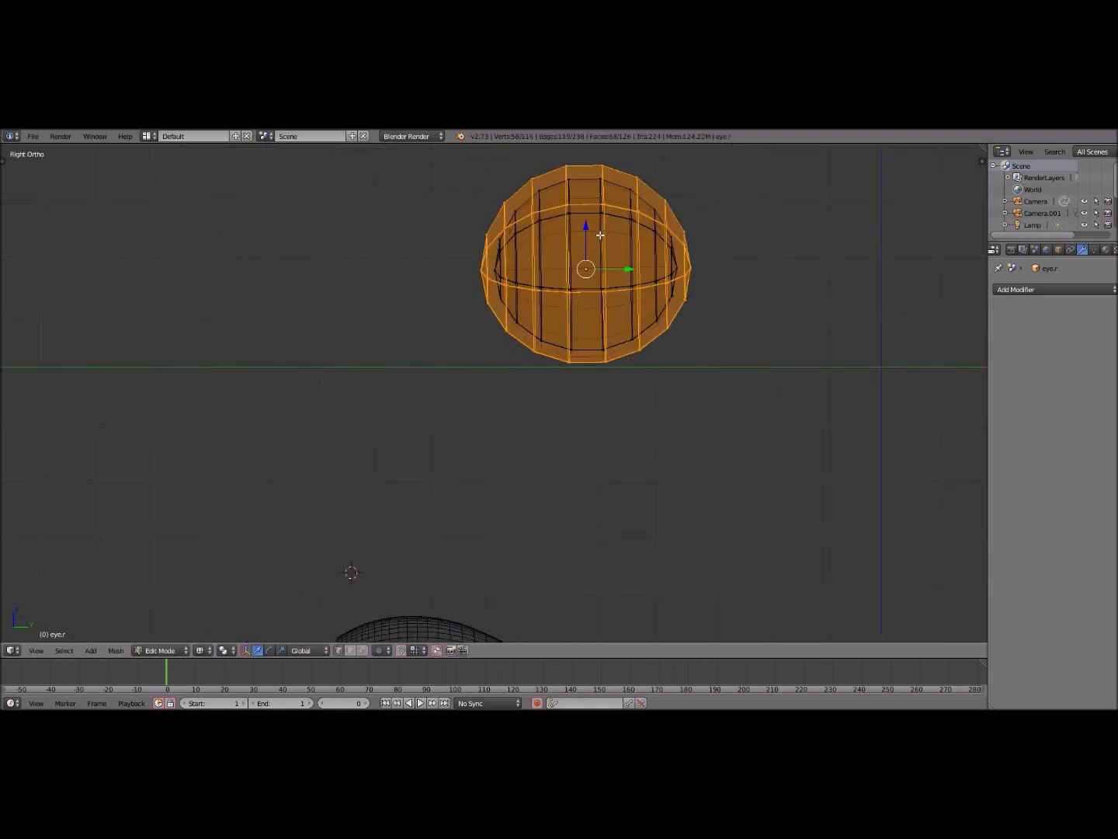
{"action": "key", "text": "KP_1"}
Turn the duplicate shell a quarter-turn on Z, tilt it, and select one edge loop.
{"action": "key", "text": "r"}
{"action": "key", "text": "z"}
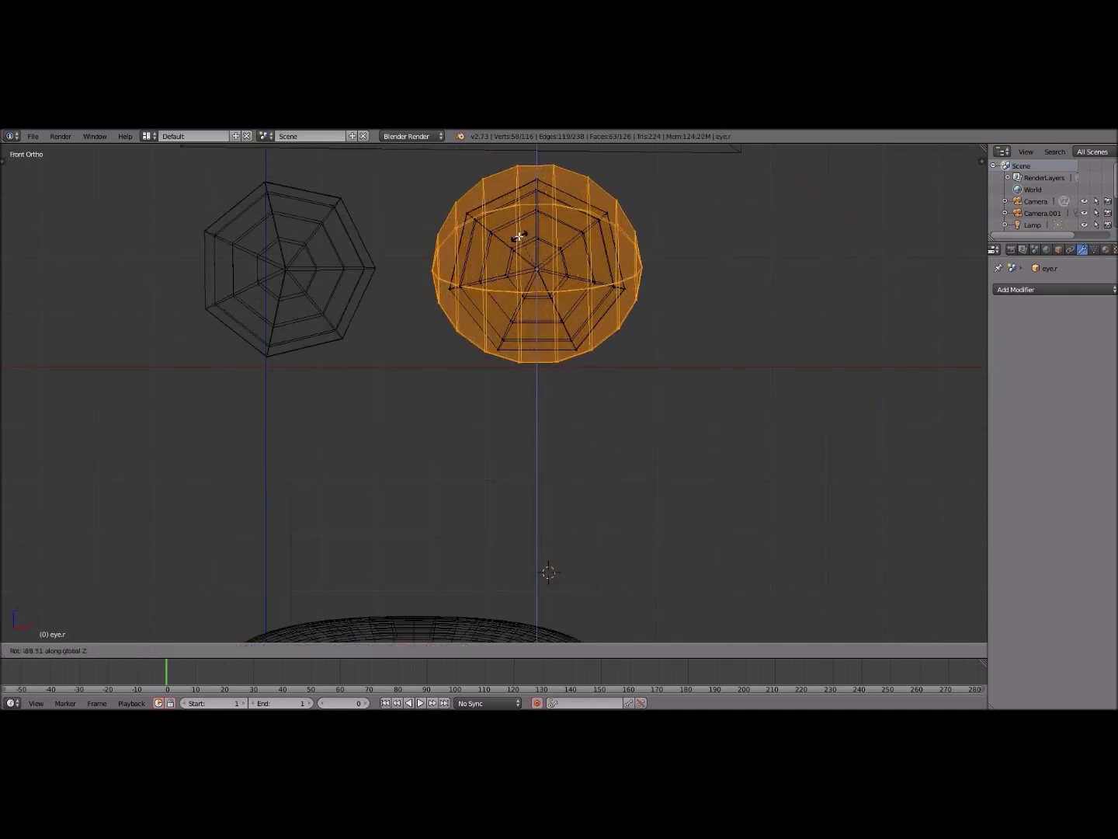
{"action": "left_click", "coordinate": [519, 236]}
{"action": "key", "text": "KP_3"}
{"action": "key", "text": "z"}
{"action": "key", "text": "r"}
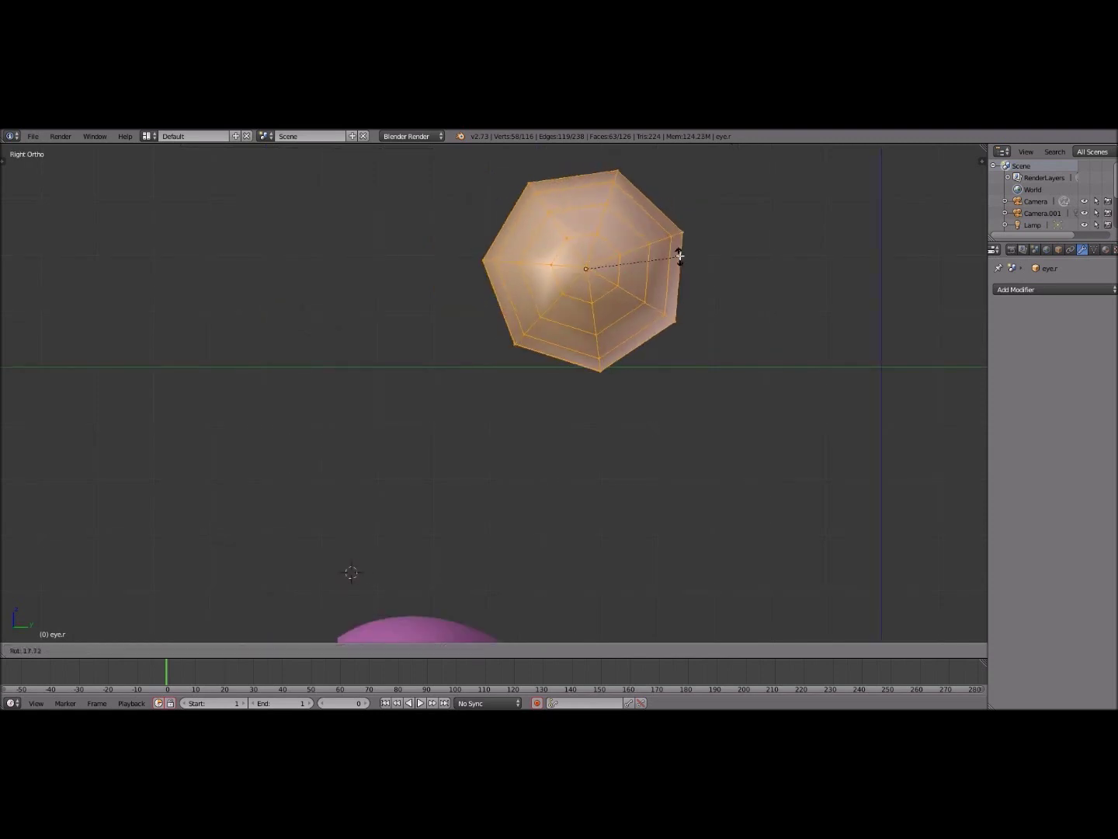
{"action": "left_click", "coordinate": [679, 255]}
{"action": "right_click", "coordinate": [544, 265], "text": "alt"}
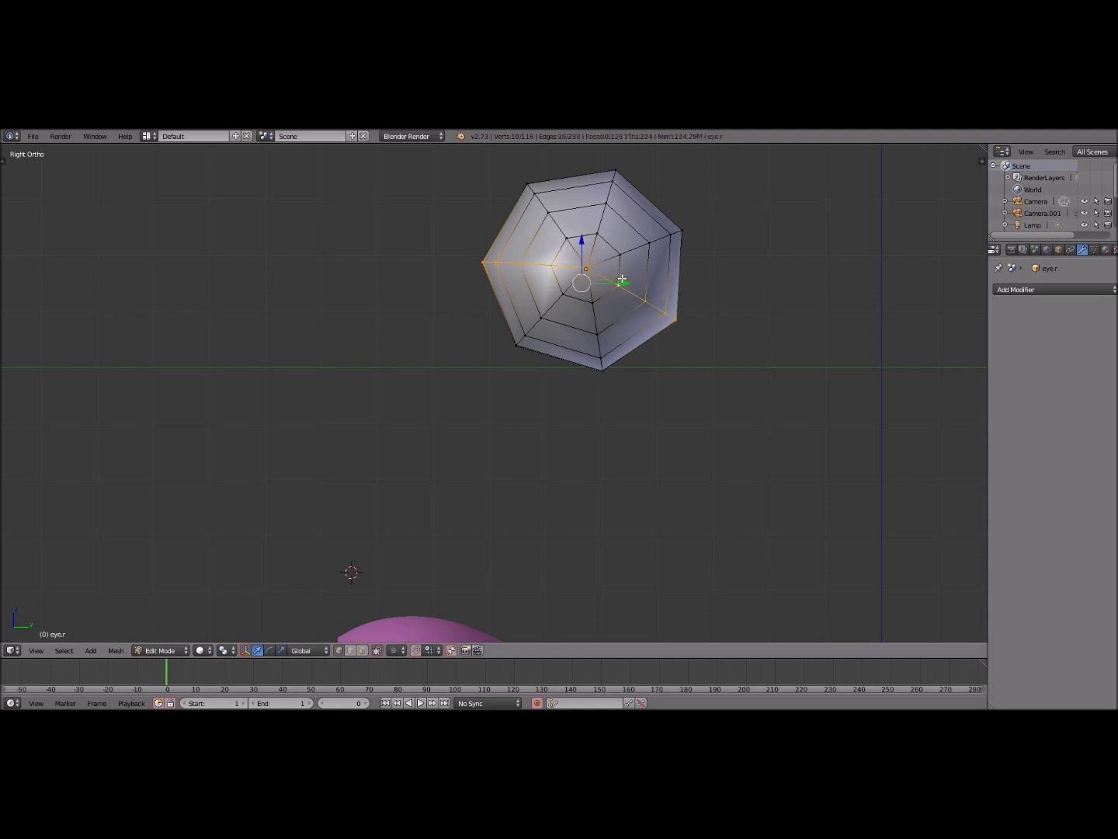
Extrude the selected edge loop of the shell.
{"action": "key", "text": "e"}
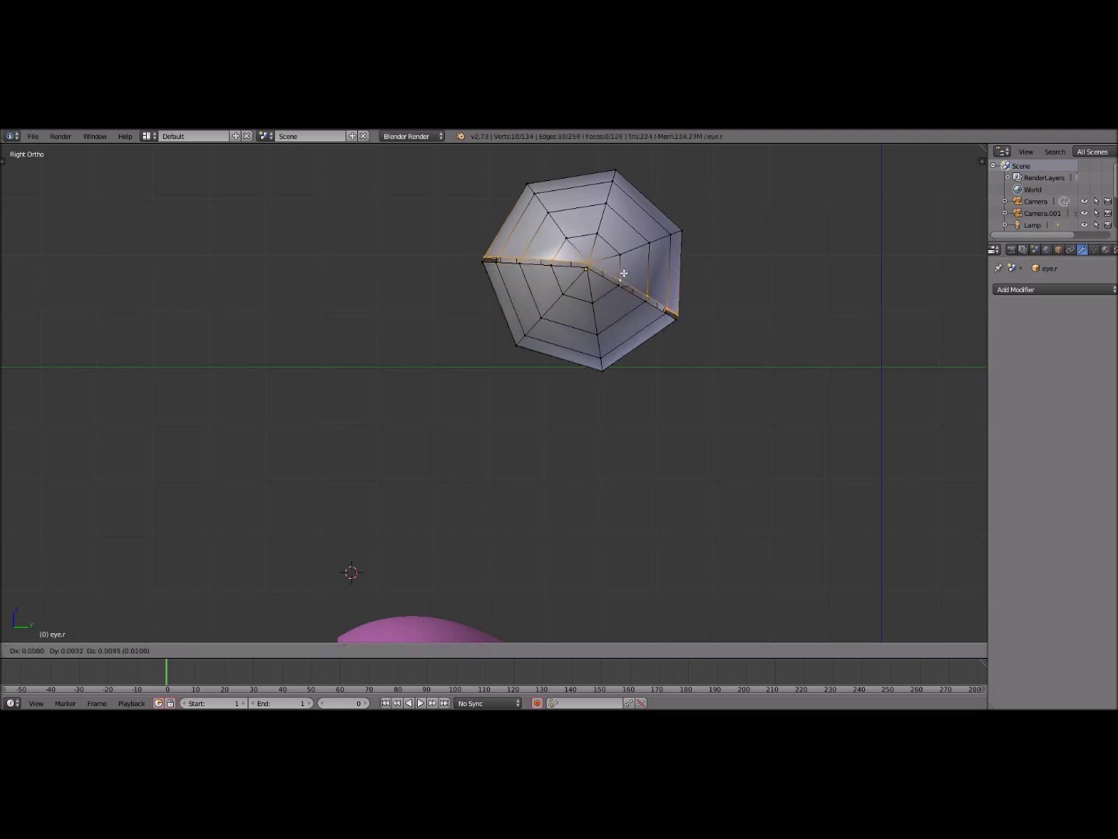
{"action": "left_click", "coordinate": [624, 274]}
{"action": "key", "text": "KP_1"}
{"action": "key", "text": "KP_3"}
{"action": "key", "text": "l"}
{"action": "key", "text": "l"}
{"action": "key", "text": "r"}
{"action": "key", "text": "Escape"}
Select the shell's middle edge loop and the linked inner eyeball part, checking in wireframe.
{"action": "right_click", "coordinate": [666, 289], "text": "alt"}
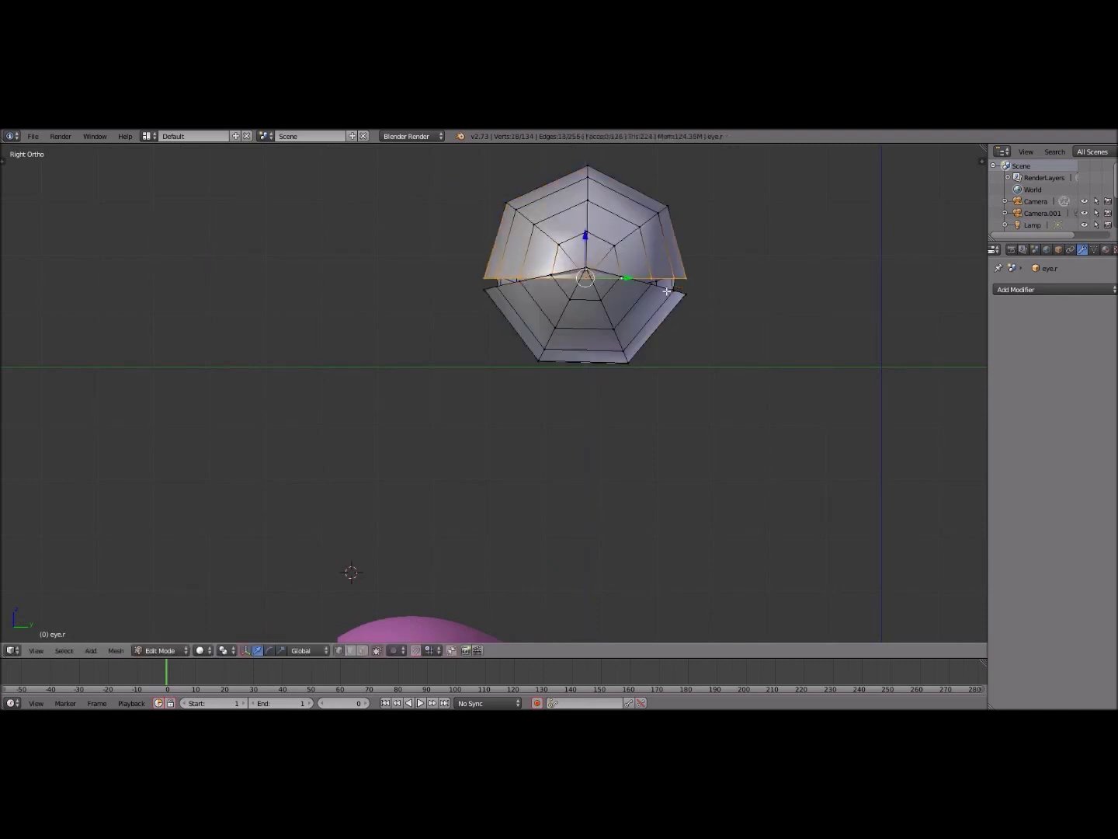
{"action": "key", "text": "KP_1"}
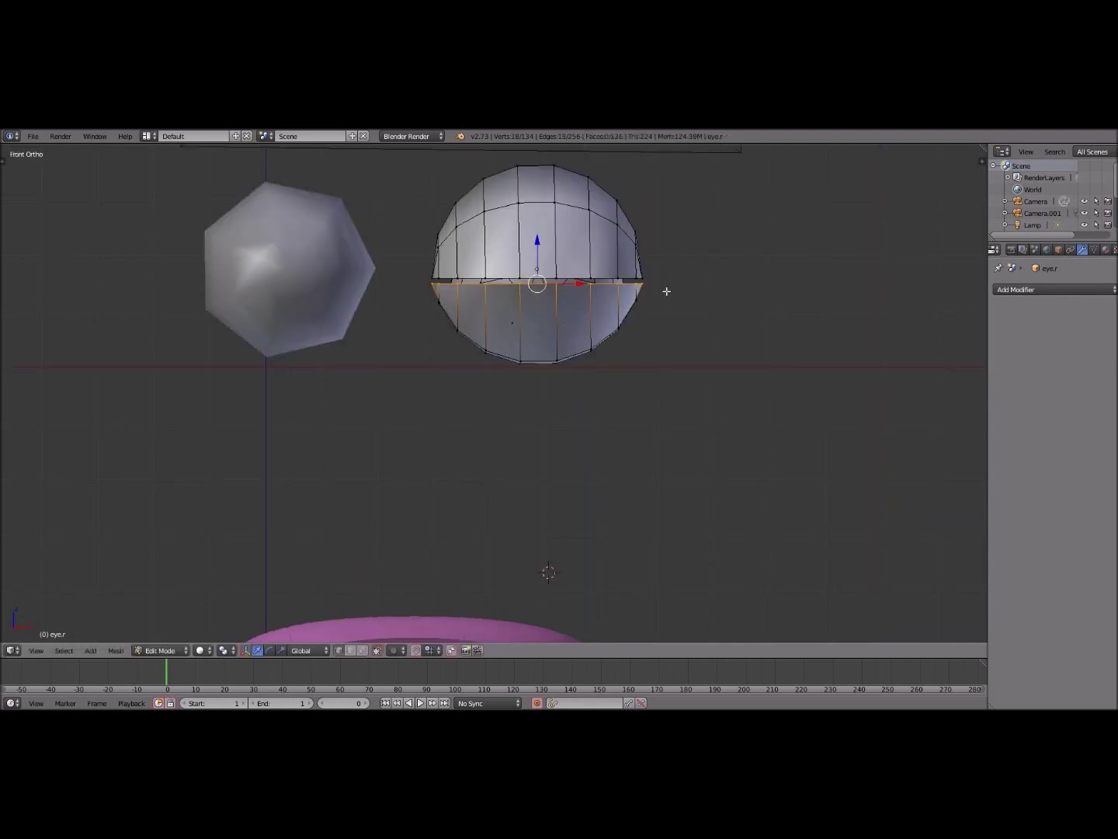
{"action": "key", "text": "KP_7"}
{"action": "key", "text": "KP_1"}
{"action": "key", "text": "z"}
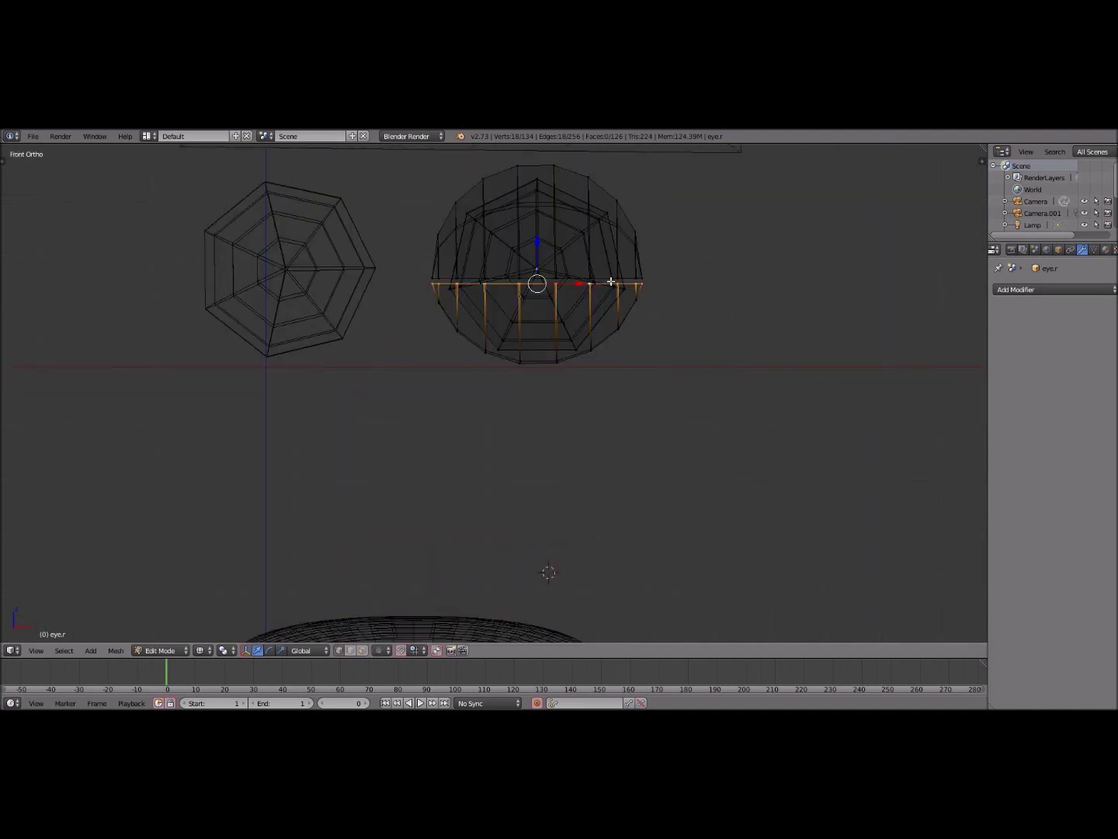
{"action": "right_click", "coordinate": [611, 282]}
{"action": "key", "text": "ctrl+l"}
{"action": "key", "text": "Escape"}
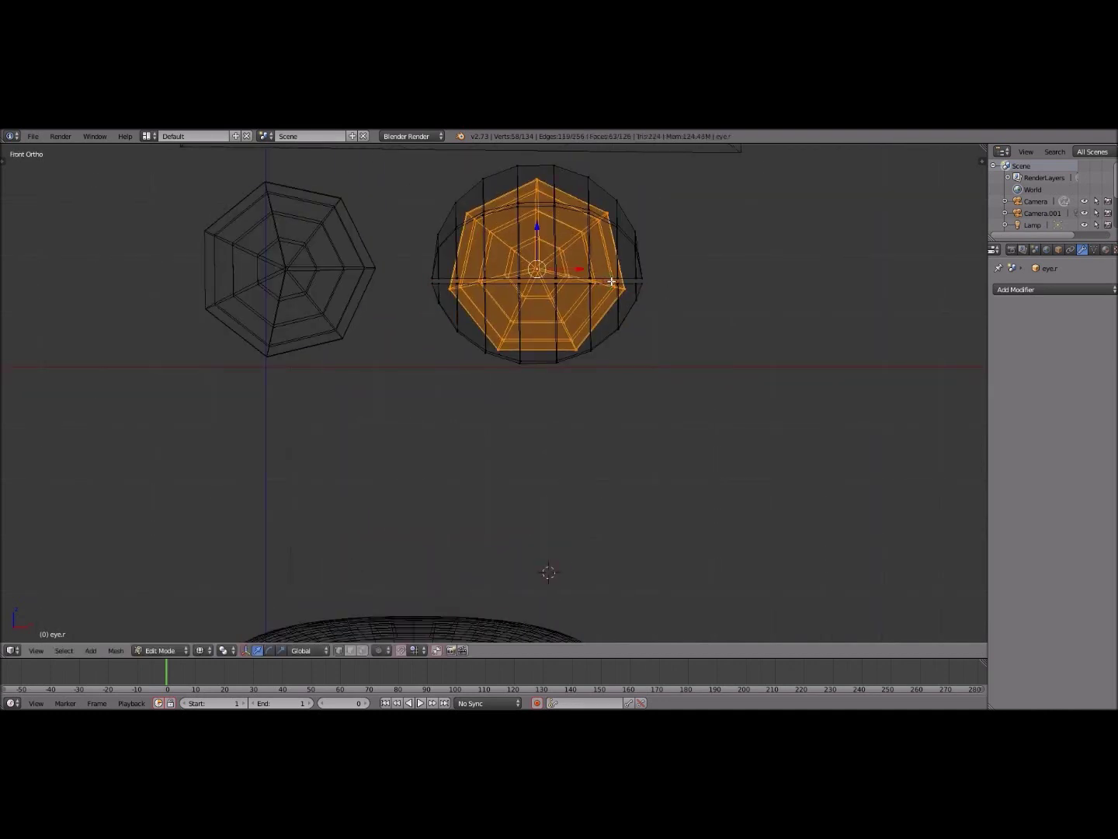
{"action": "key", "text": "KP_3"}
{"action": "key", "text": "z"}
Tilt the top half of the shell one way and the bottom half the other.
{"action": "right_click", "coordinate": [637, 228]}
{"action": "key", "text": "ctrl+l"}
{"action": "key", "text": "r"}
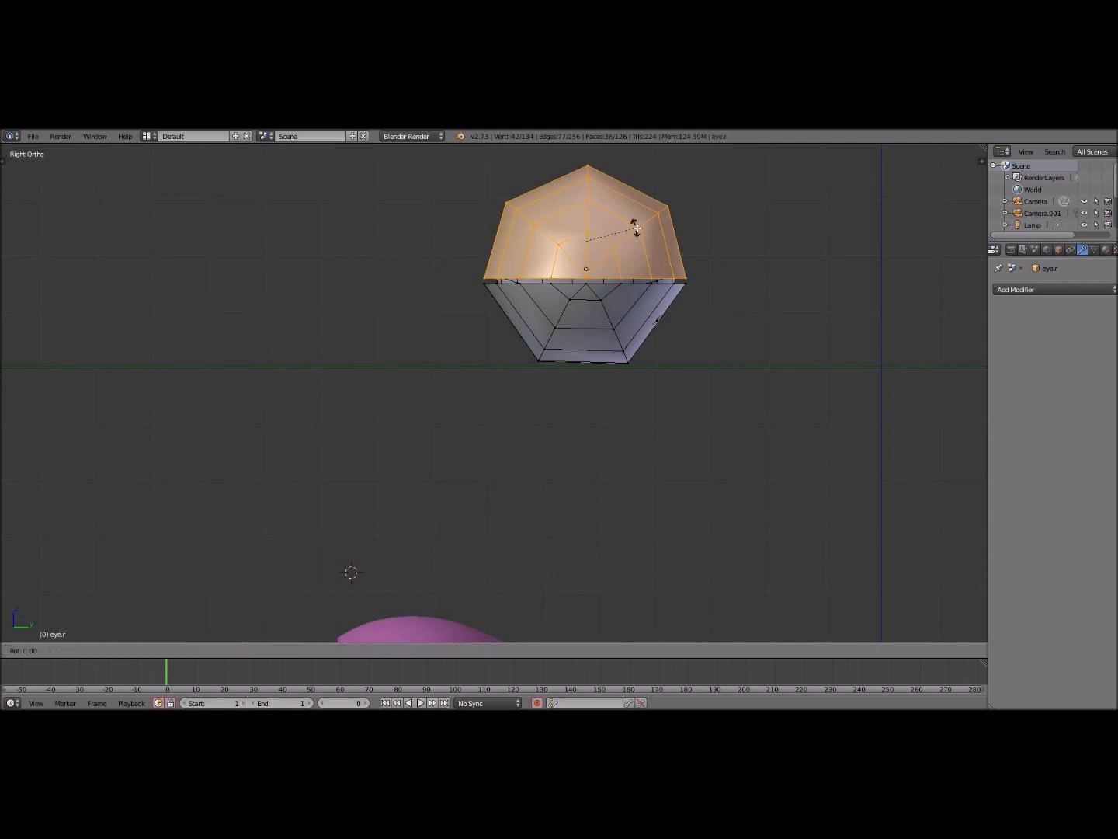
{"action": "left_click", "coordinate": [646, 233]}
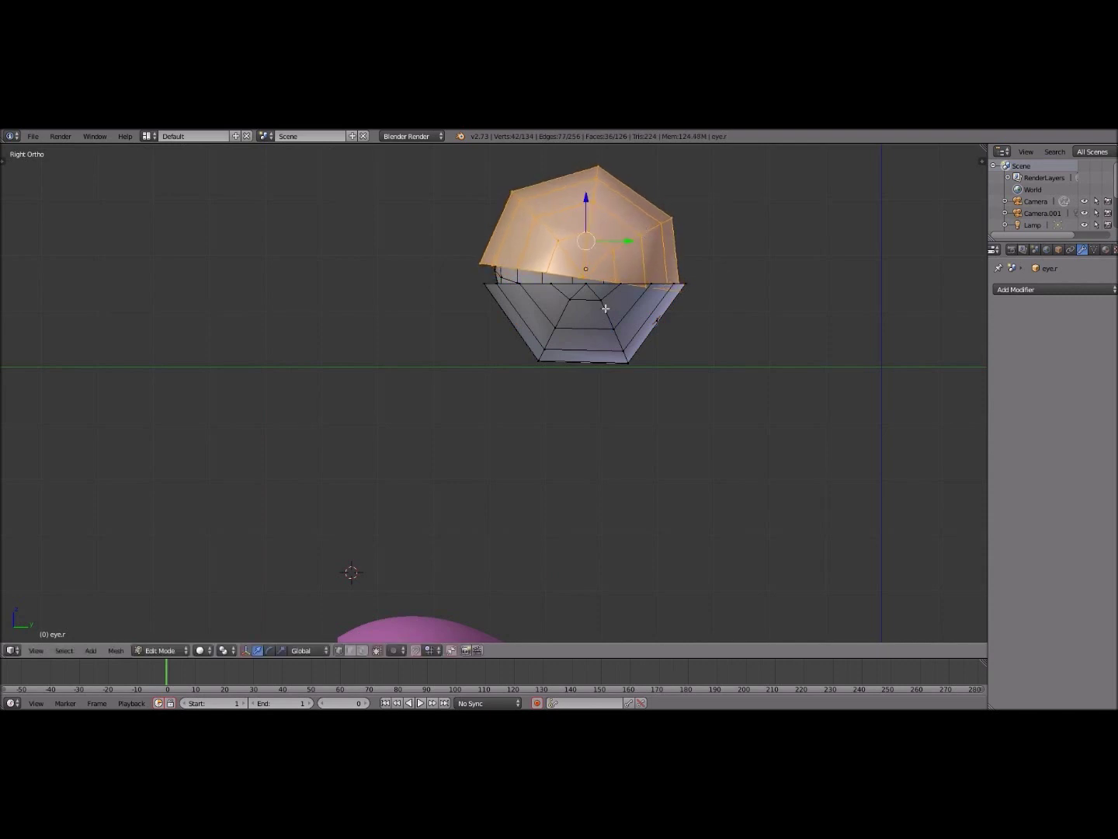
{"action": "right_click", "coordinate": [605, 309]}
{"action": "key", "text": "ctrl+l"}
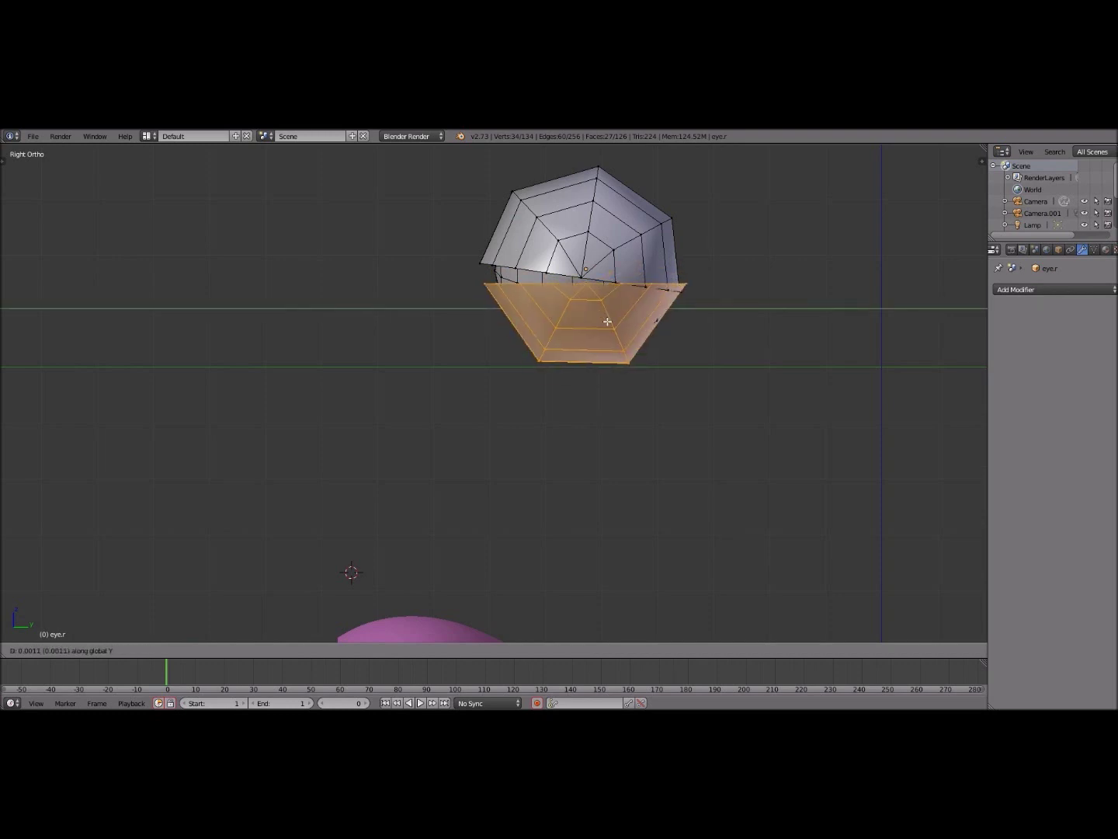
{"action": "left_click", "coordinate": [618, 304]}
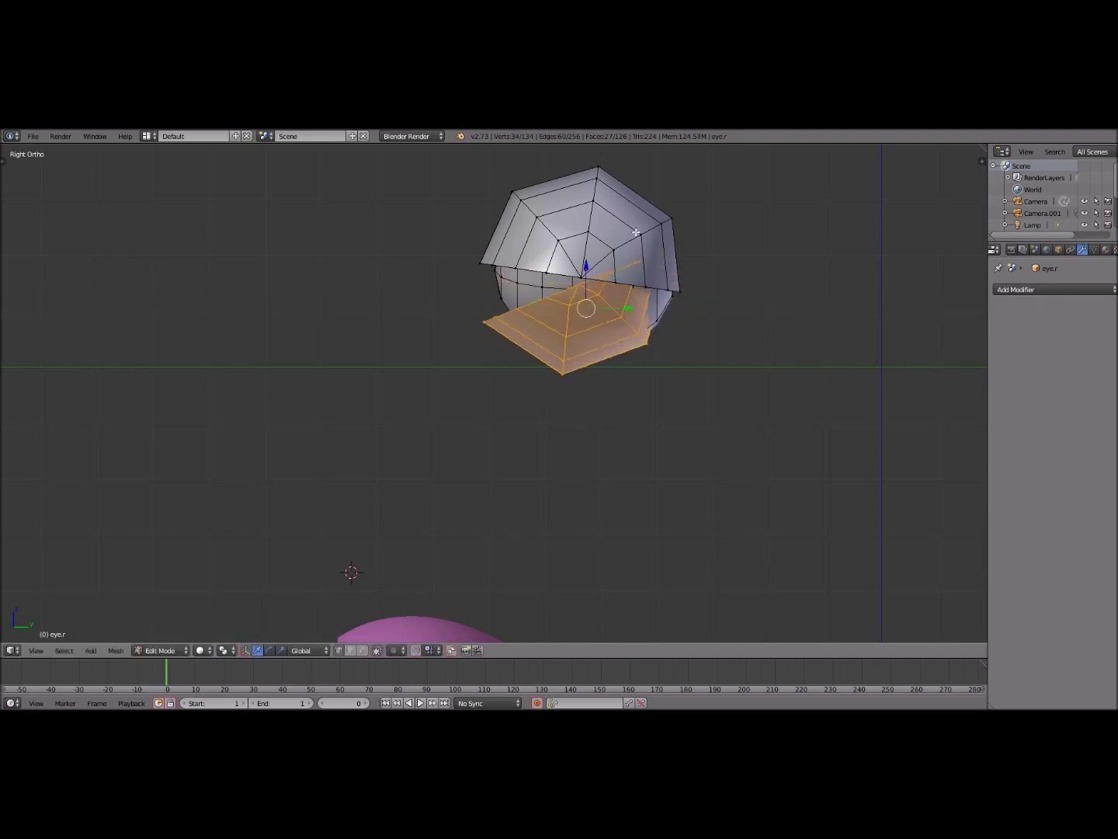
Readjust the top half's Y position and tilt, then re-tilt the bottom half.
{"action": "right_click", "coordinate": [641, 239]}
{"action": "key", "text": "ctrl+l"}
{"action": "key", "text": "g"}
{"action": "key", "text": "y"}
{"action": "key", "text": "r"}
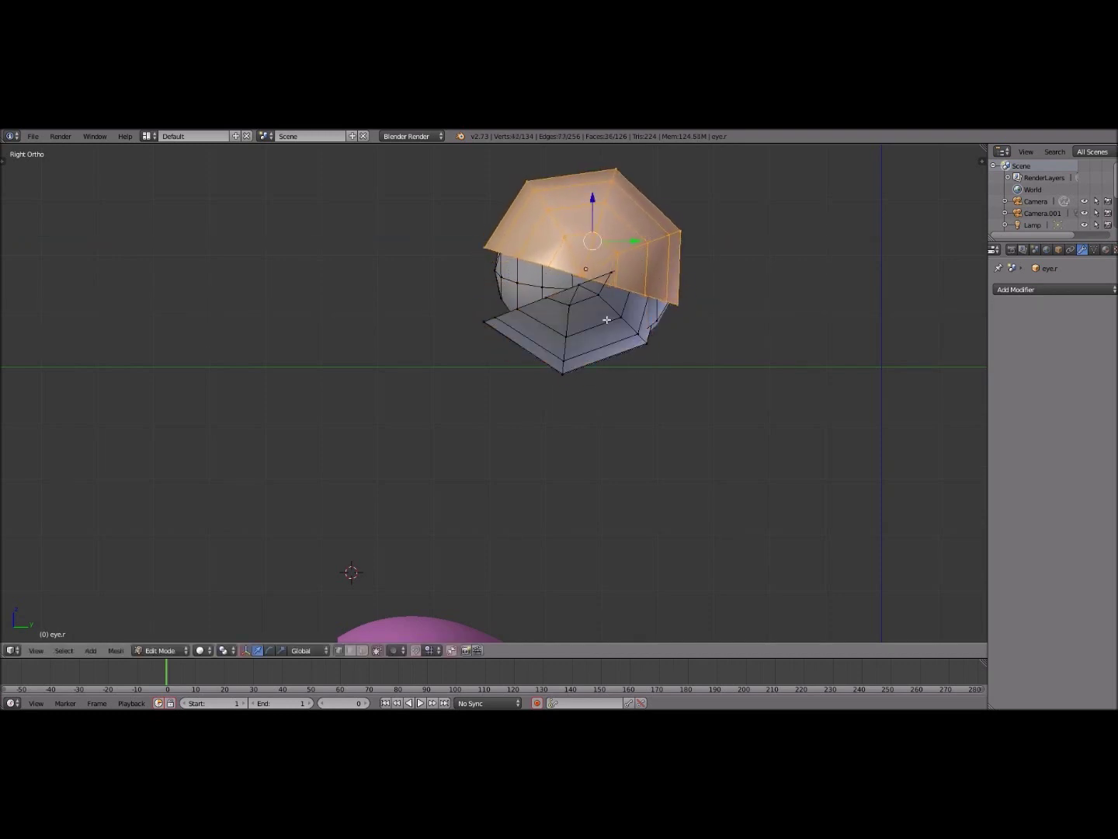
{"action": "left_click", "coordinate": [613, 234]}
{"action": "right_click", "coordinate": [606, 310]}
{"action": "key", "text": "ctrl+l"}
{"action": "key", "text": "r"}
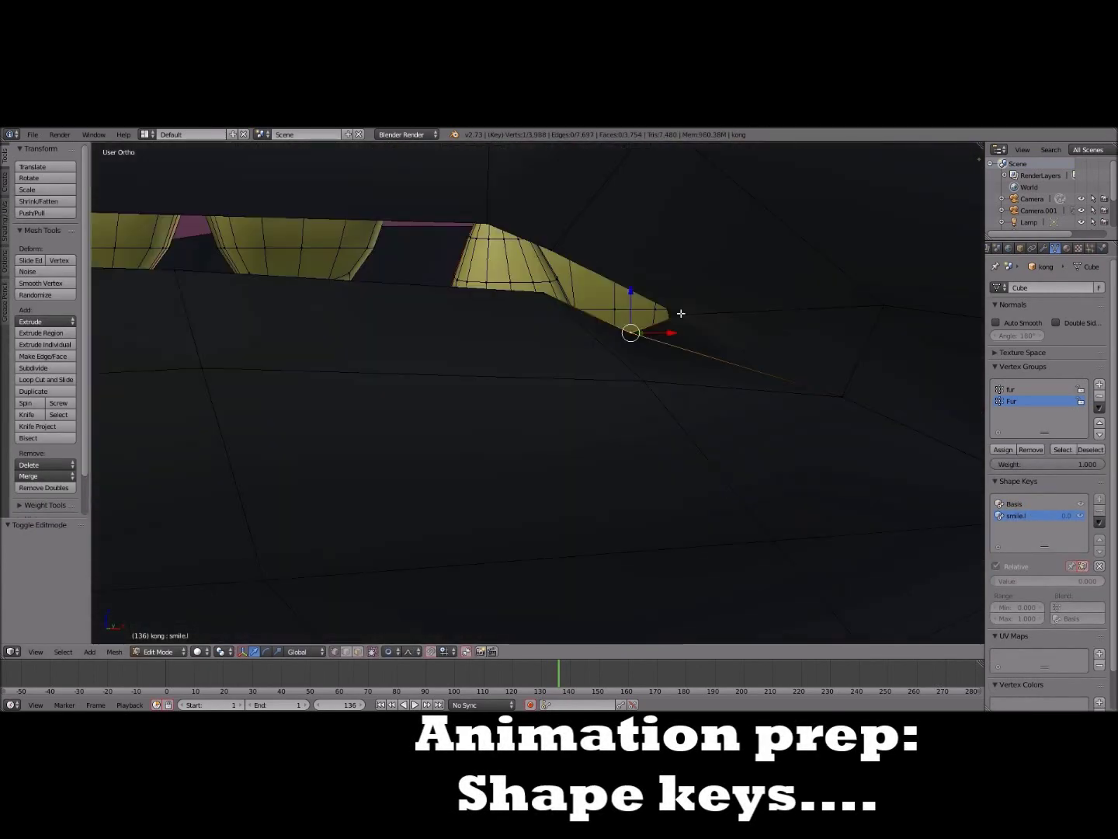
Try a soft-falloff move on the mouth vertices, cancel it, and select a single vertex.
{"action": "key", "text": "t"}
{"action": "key", "text": "g"}
{"action": "scroll", "coordinate": [579, 365], "scroll_direction": "down", "scroll_amount": 2}
{"action": "scroll", "coordinate": [570, 358], "scroll_direction": "down", "scroll_amount": 3}
{"action": "key", "text": "Escape"}
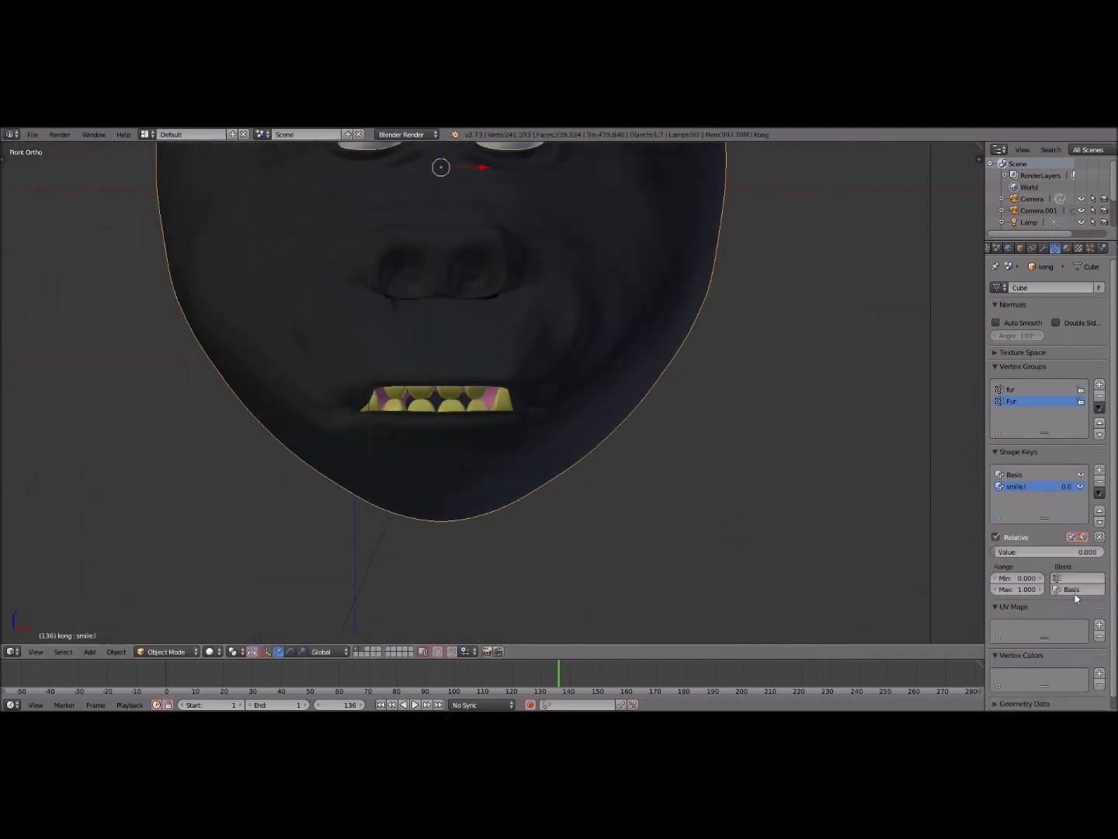
{"action": "key", "text": "Escape"}
{"action": "right_click", "coordinate": [608, 339]}
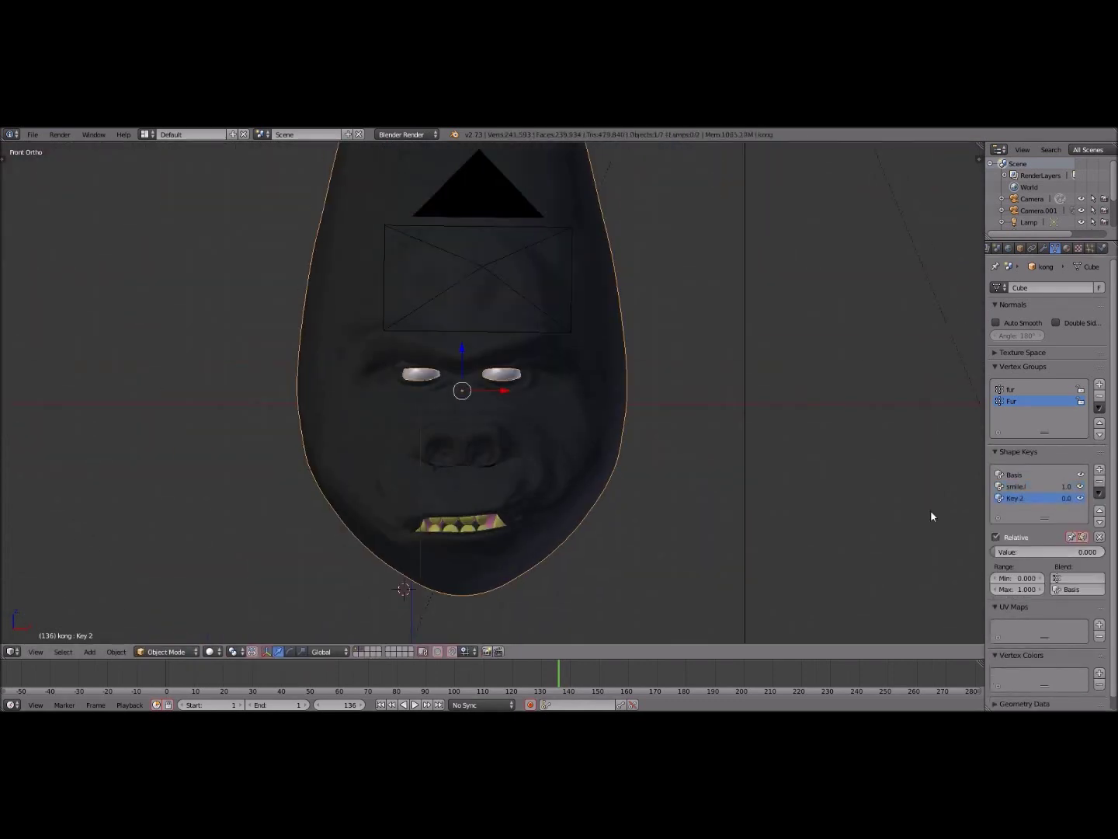
Test smile.r at full strength, reset it to zero, and add a new shape key.
{"action": "left_click_drag", "start_coordinate": [1072, 551], "coordinate": [1011, 551]}
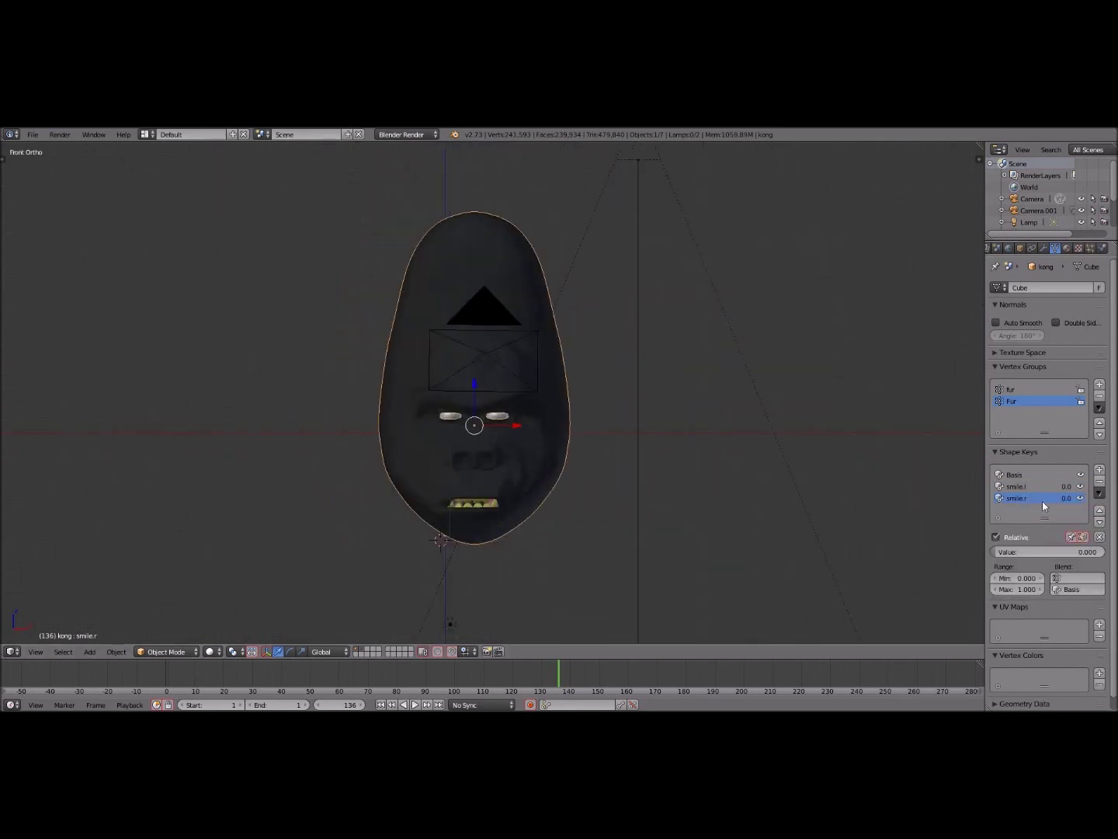
{"action": "left_click_drag", "start_coordinate": [1057, 551], "coordinate": [1108, 556]}
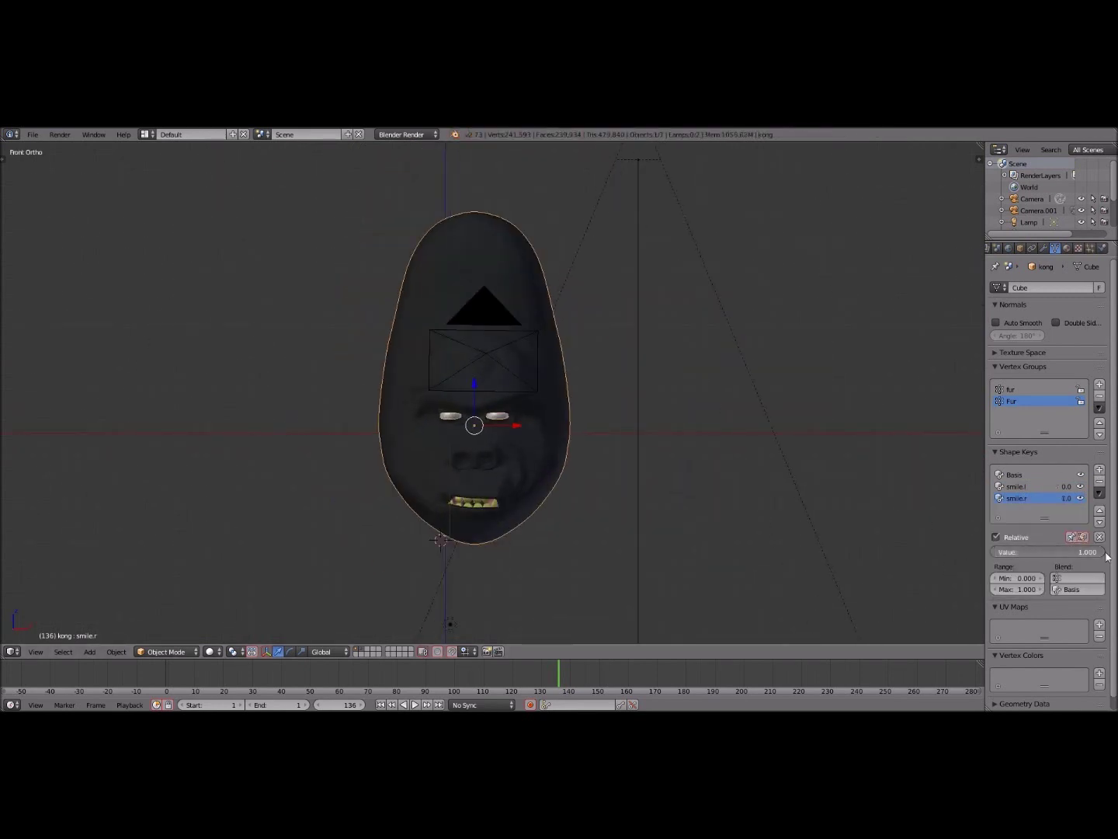
{"action": "key", "text": "ctrl+z"}
{"action": "left_click", "coordinate": [1099, 469]}
{"action": "double_click", "coordinate": [1017, 509]}
Name the new shape key 'eye lid' and inspect the eyeball mesh in Edit Mode.
{"action": "type", "text": "eye lid"}
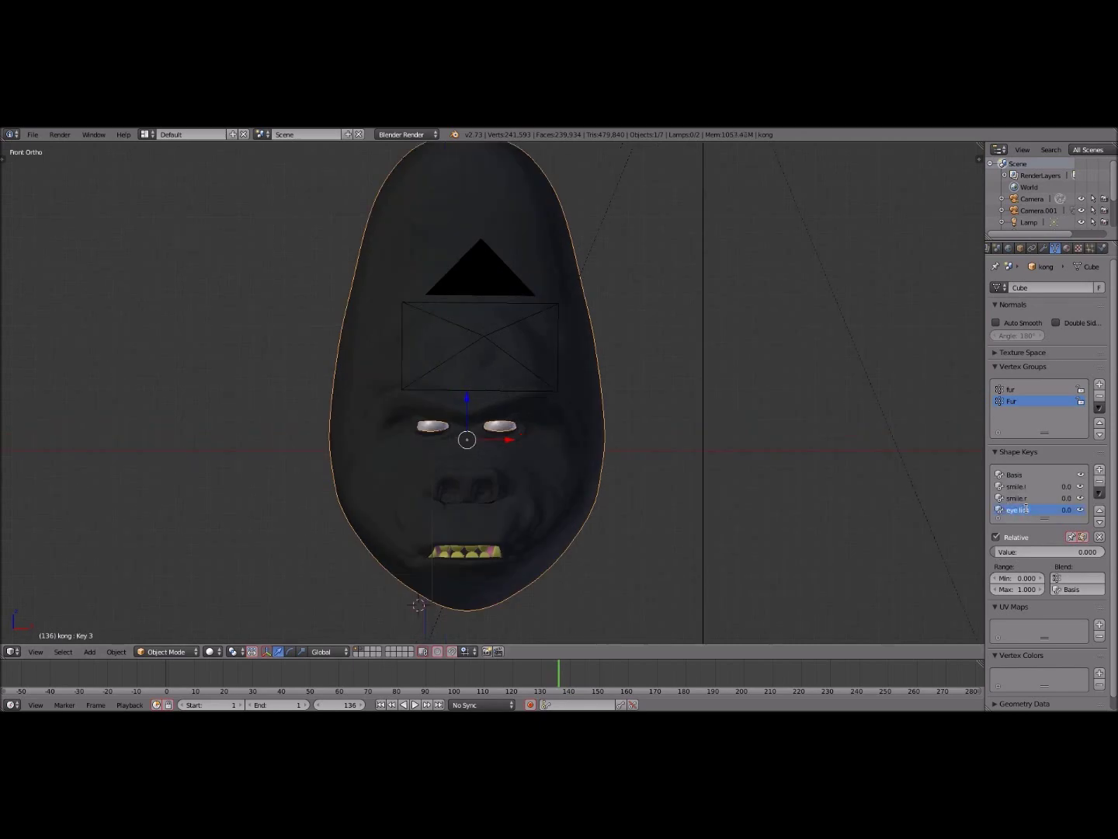
{"action": "key", "text": "Return"}
{"action": "key", "text": "KP_3"}
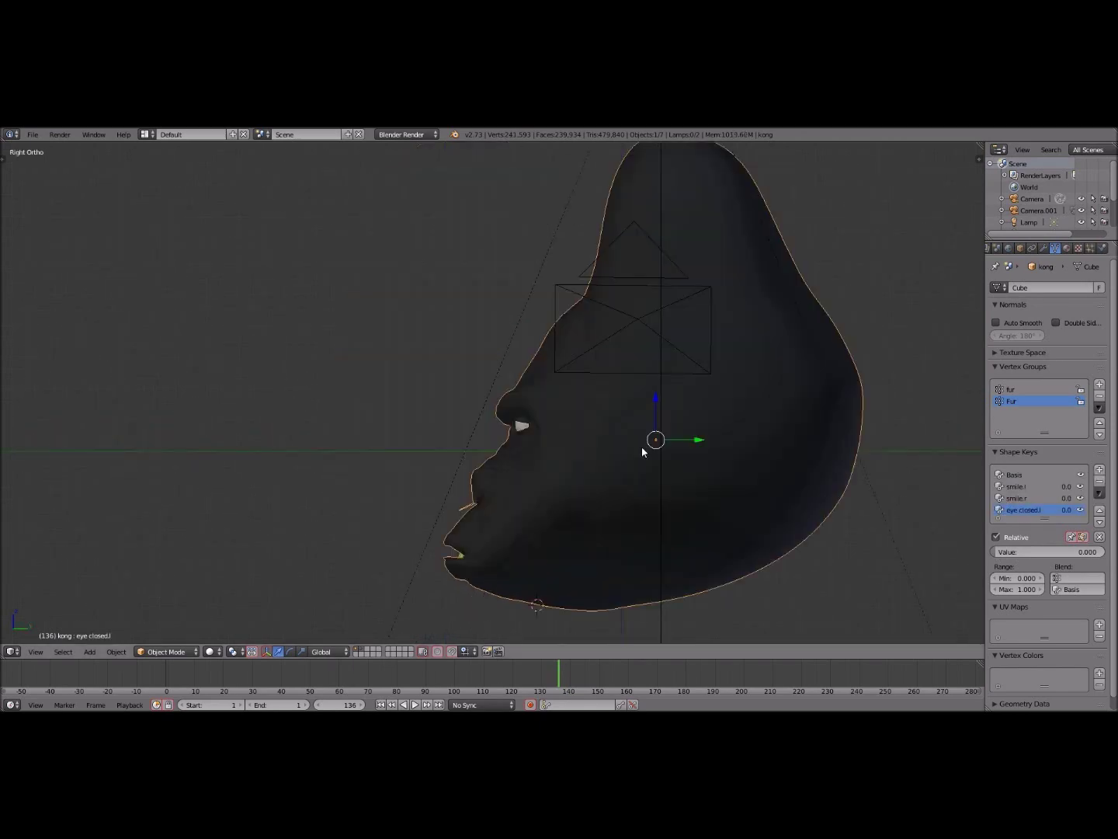
{"action": "key", "text": "Tab"}
{"action": "scroll", "coordinate": [642, 451], "scroll_direction": "up", "scroll_amount": 3}
{"action": "key", "text": "l"}
{"action": "middle_click_drag", "start_coordinate": [555, 457], "coordinate": [523, 480]}
{"action": "key", "text": "h"}
{"action": "key", "text": "alt+h"}
{"action": "key", "text": "Tab"}
{"action": "key", "text": "KP_1"}
Keyframe the eye-closed value, add a new shape key, and try mirroring the eye-closed shape.
{"action": "right_click", "coordinate": [1027, 546]}
{"action": "left_click", "coordinate": [957, 549]}
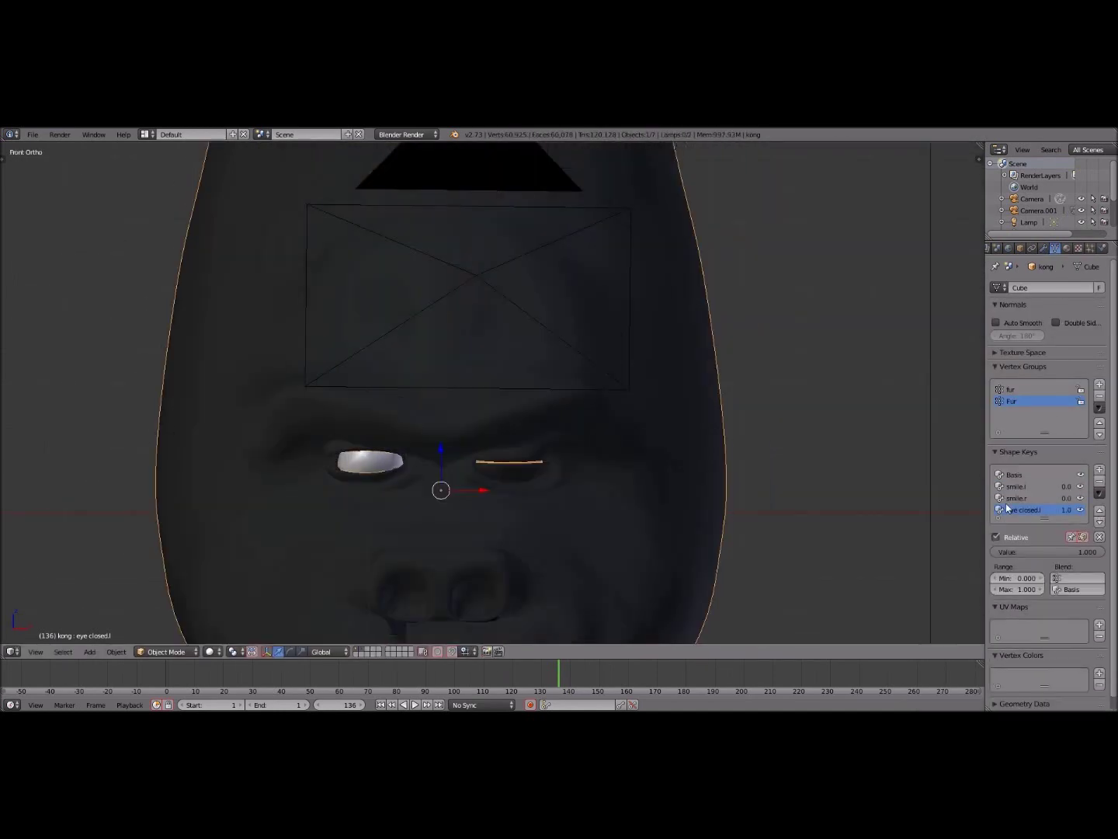
{"action": "left_click", "coordinate": [1100, 469]}
{"action": "double_click", "coordinate": [1021, 520]}
{"action": "left_click", "coordinate": [1099, 492]}
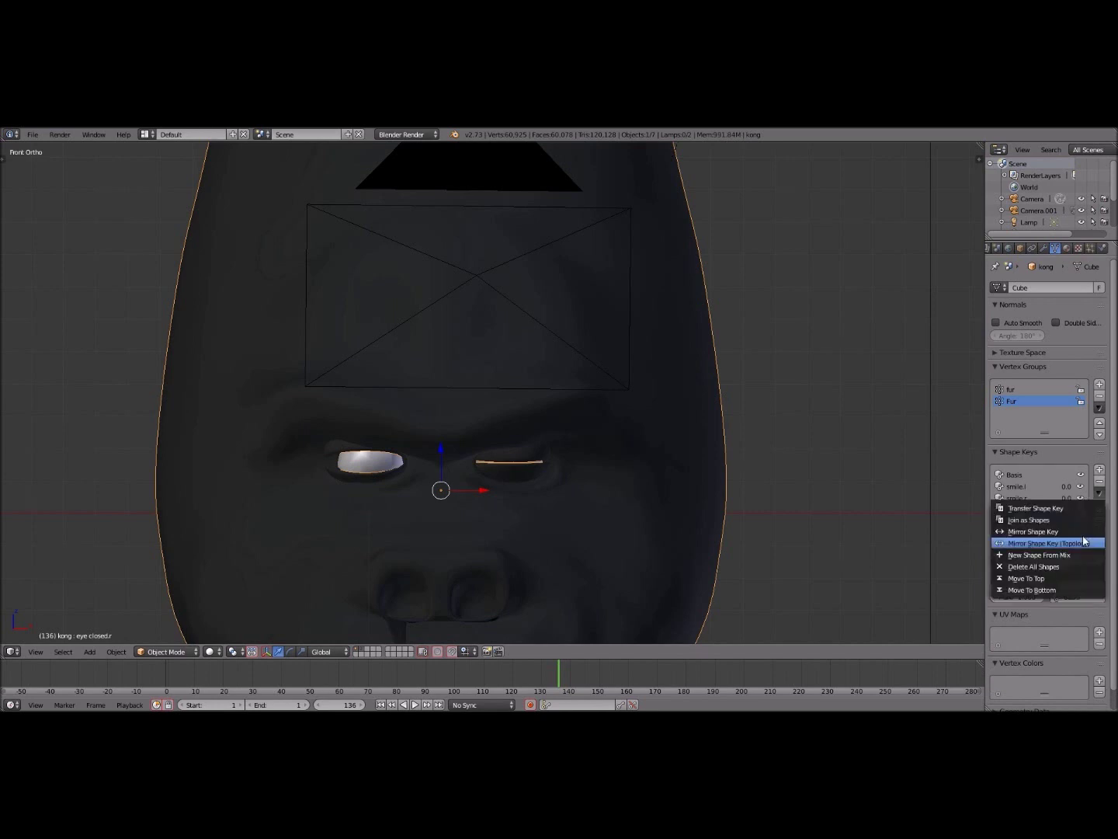
{"action": "left_click", "coordinate": [1041, 535]}
{"action": "left_click", "coordinate": [1023, 509]}
{"action": "left_click_drag", "start_coordinate": [1080, 559], "coordinate": [997, 563]}
{"action": "left_click_drag", "start_coordinate": [1072, 560], "coordinate": [997, 563]}
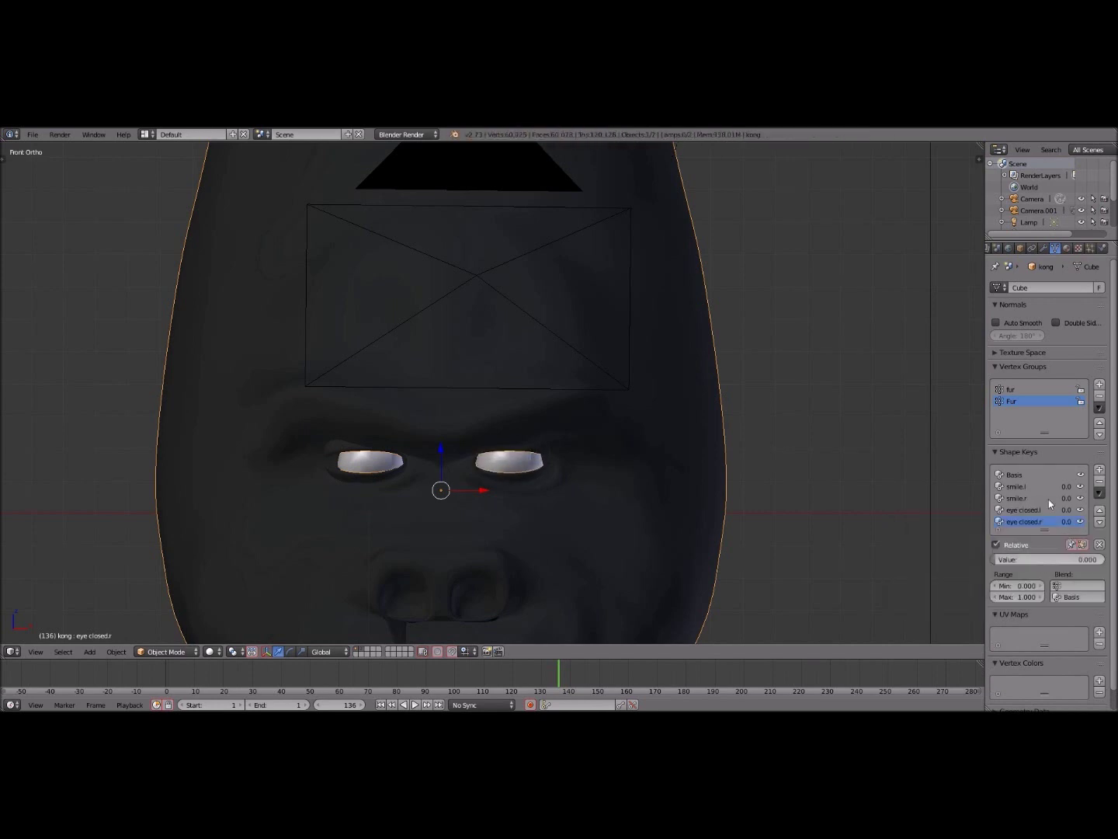
Reset the shape key value to zero and add a new shape key from the current mix.
{"action": "right_click", "coordinate": [1010, 561]}
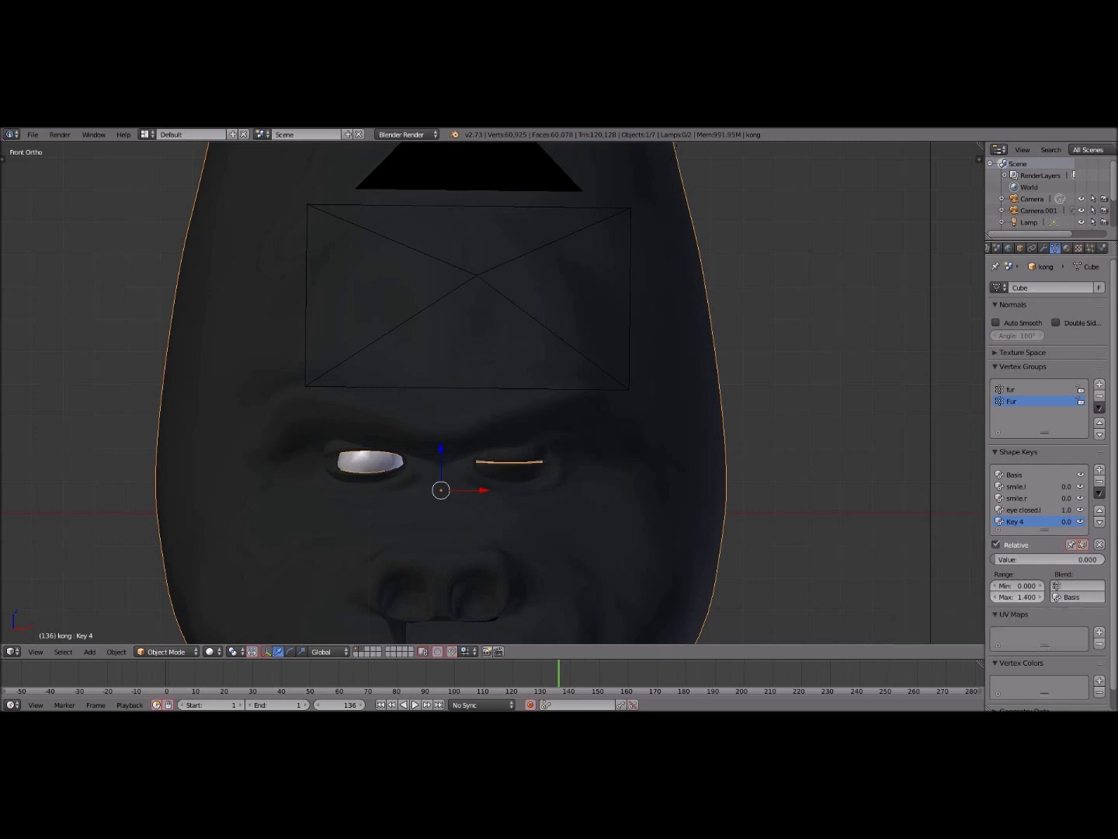
{"action": "left_click", "coordinate": [1056, 586]}
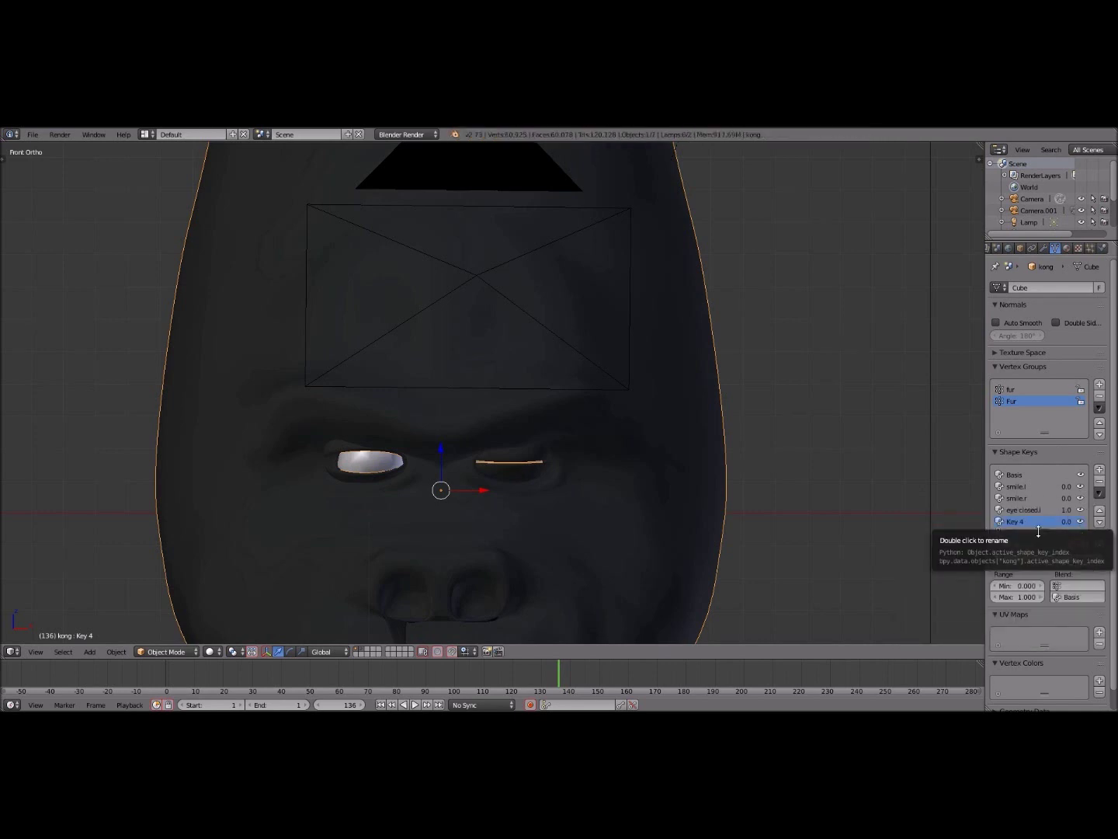
{"action": "left_click", "coordinate": [1100, 544]}
{"action": "key", "text": "ctrl+z"}
{"action": "scroll", "coordinate": [821, 489], "scroll_direction": "down", "scroll_amount": 4}
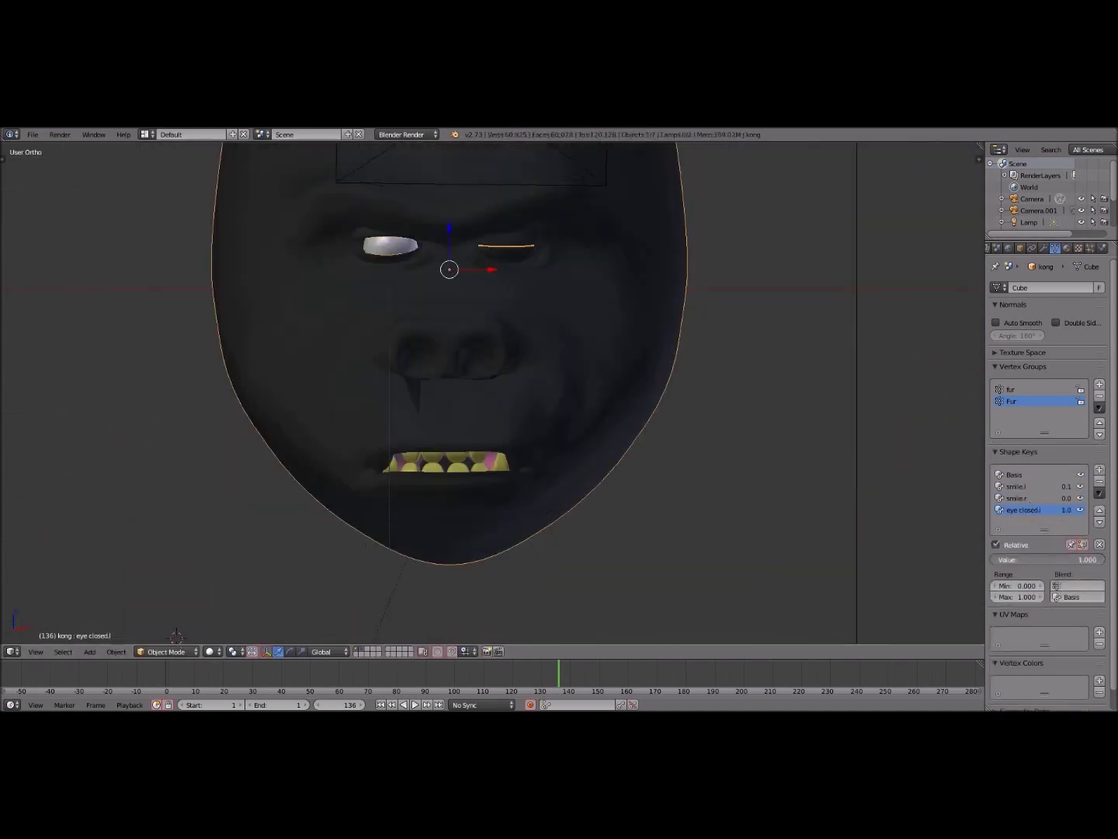
{"action": "left_click", "coordinate": [1100, 493]}
{"action": "left_click", "coordinate": [1010, 554]}
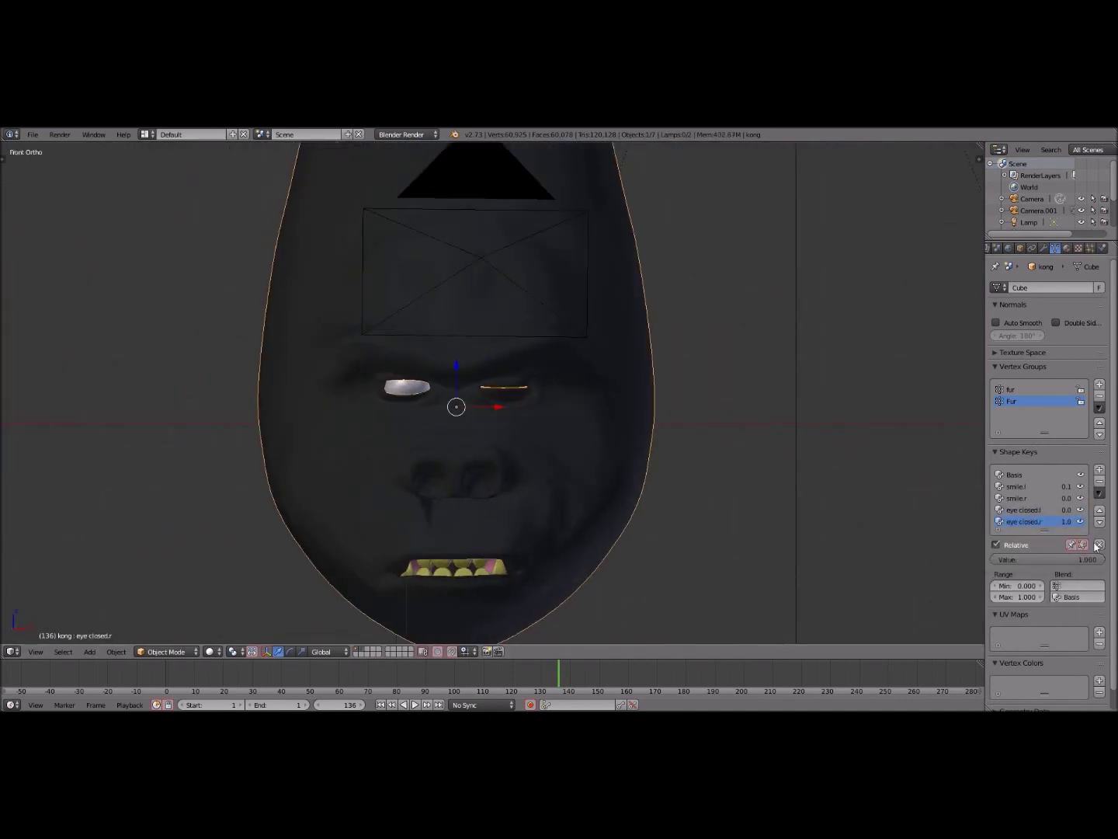
Mirror the shape key to the other side, then delete the eye closed.r key.
{"action": "left_click", "coordinate": [1100, 492]}
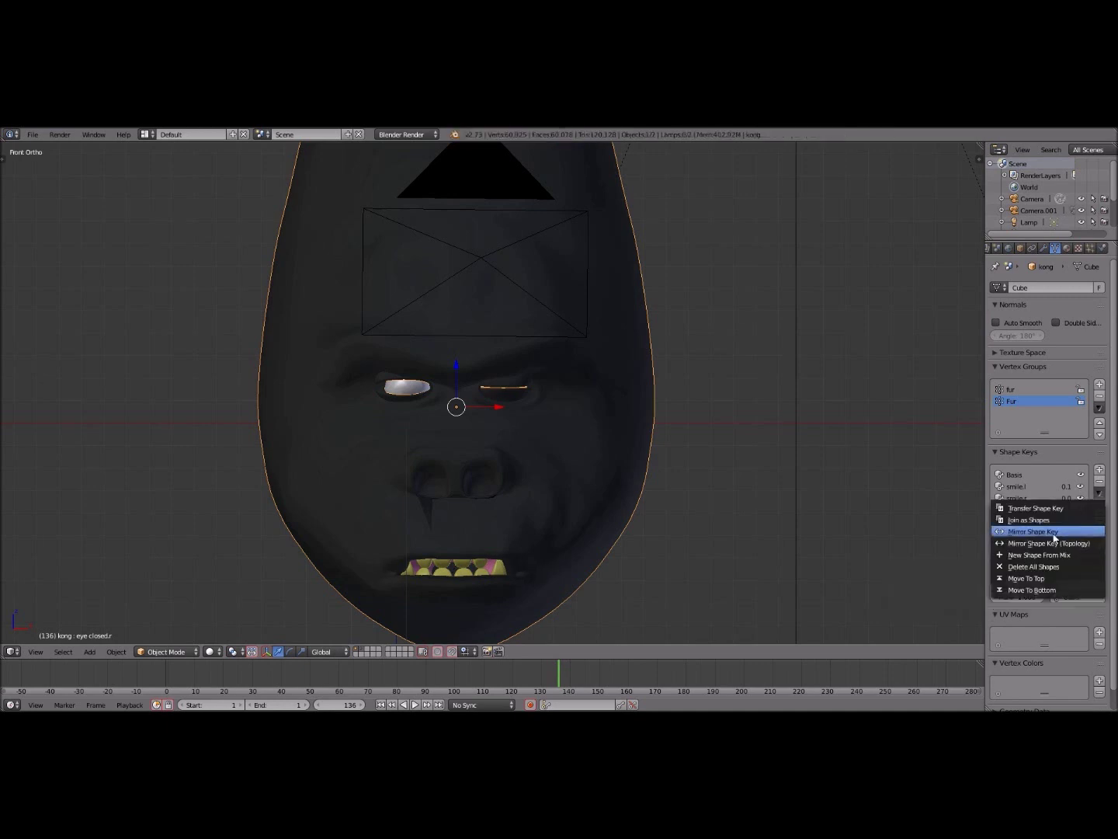
{"action": "left_click", "coordinate": [31, 450]}
{"action": "key", "text": "Tab"}
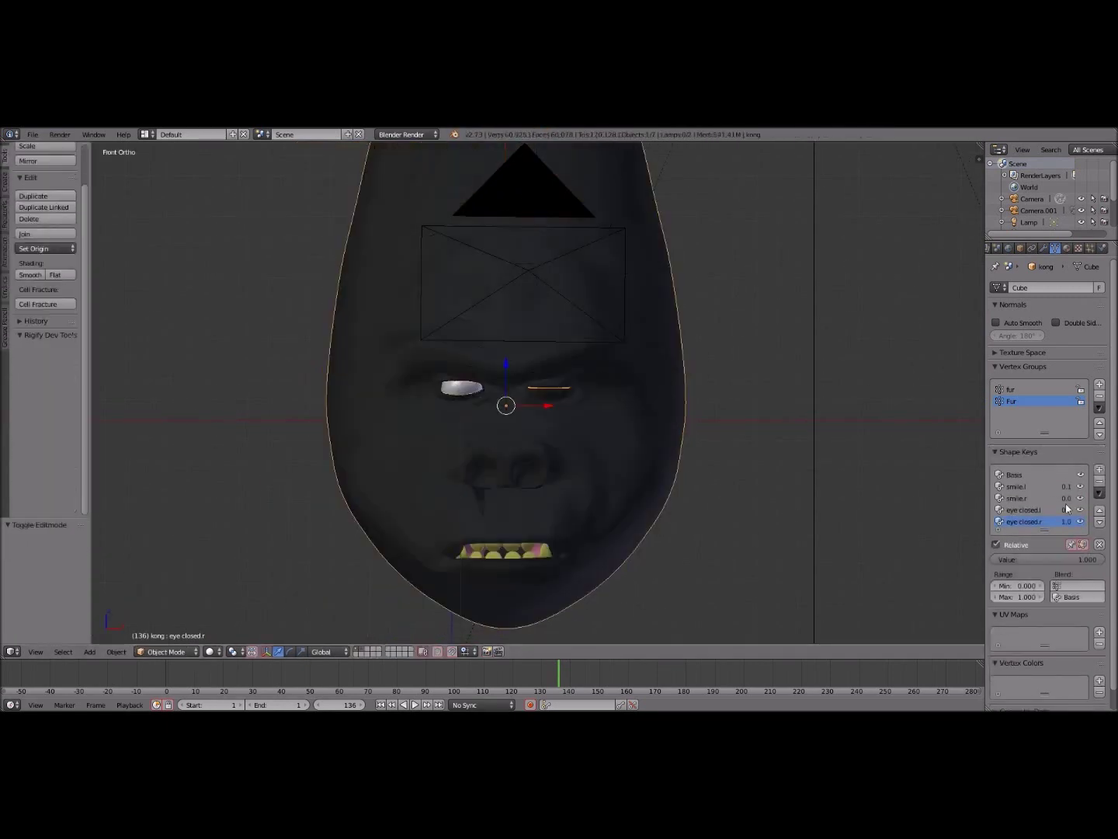
{"action": "left_click", "coordinate": [1101, 480]}
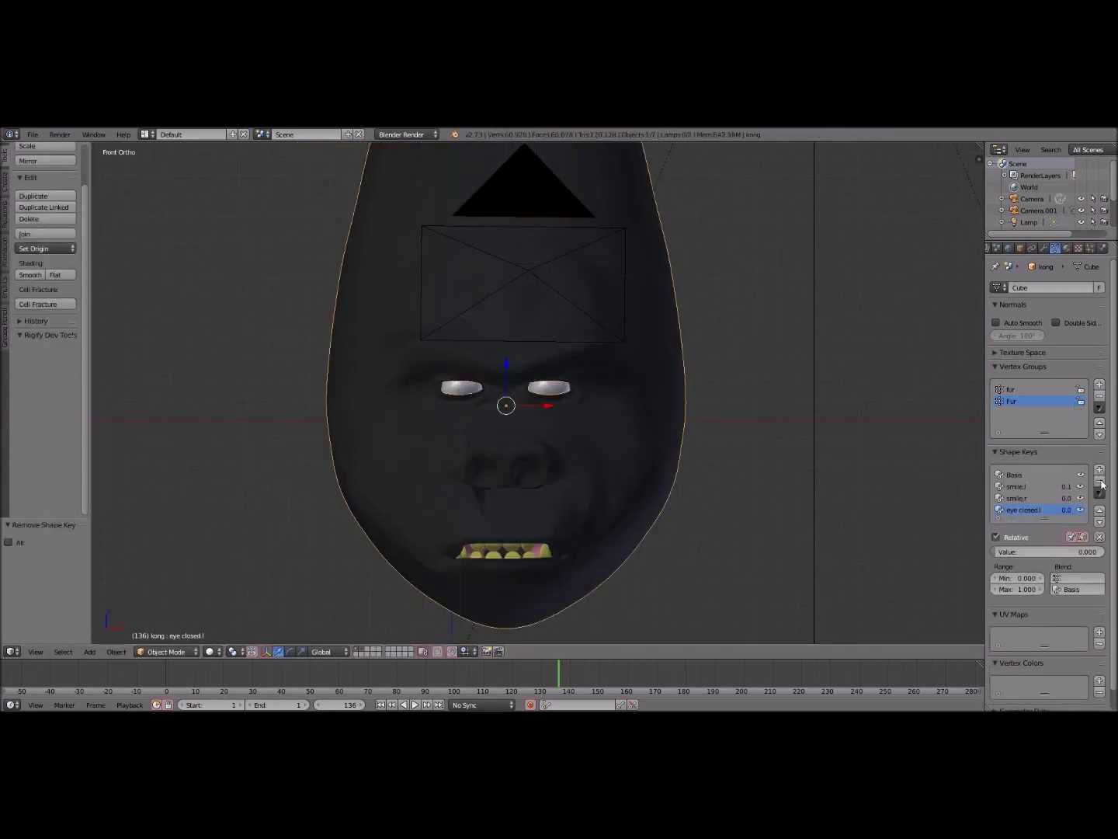
Shape the other eyelid closed over the eye in Edit Mode.
{"action": "key", "text": "Tab"}
{"action": "key", "text": "l"}
{"action": "key", "text": "Tab"}
{"action": "key", "text": "Tab"}
{"action": "scroll", "coordinate": [428, 399], "scroll_direction": "up", "scroll_amount": 3}
{"action": "key", "text": "a"}
{"action": "key", "text": "ctrl+z"}
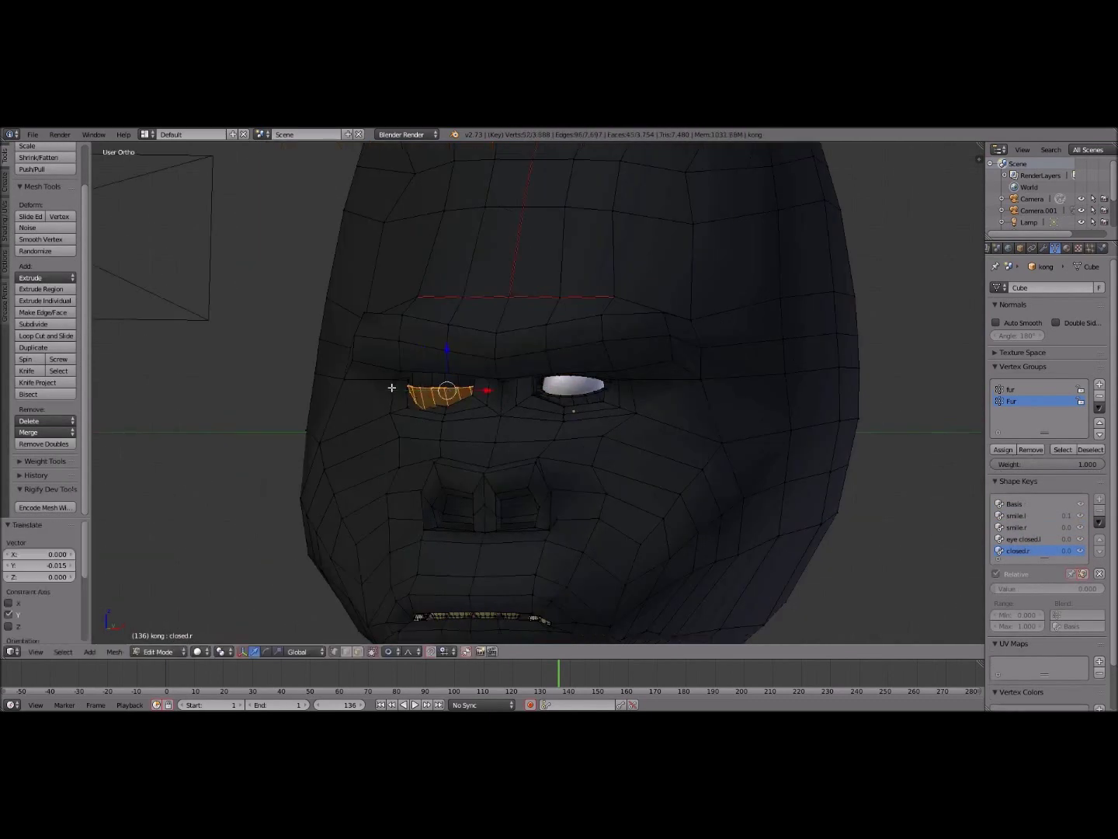
{"action": "key", "text": "Tab"}
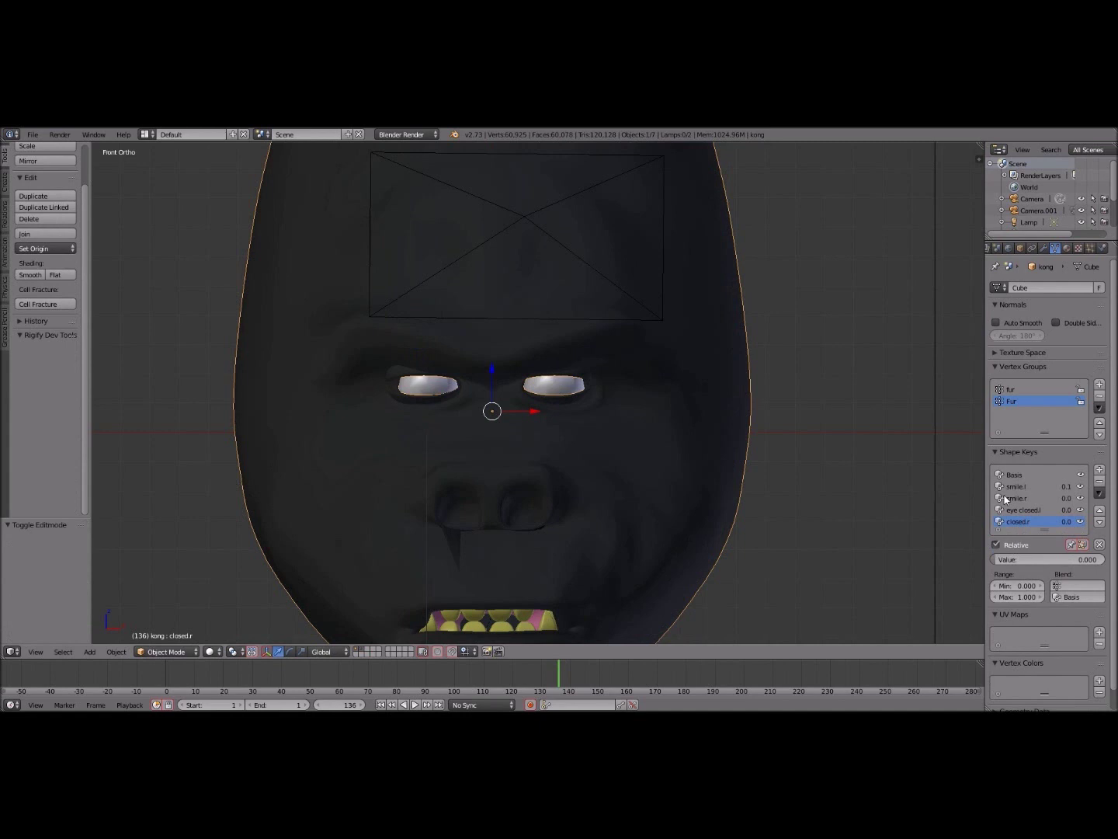
{"action": "scroll", "coordinate": [1006, 500], "scroll_direction": "down", "scroll_amount": 1}
Raise the brow.l faces upward on Z in Edit Mode.
{"action": "left_click", "coordinate": [1016, 520]}
{"action": "key", "text": "Tab"}
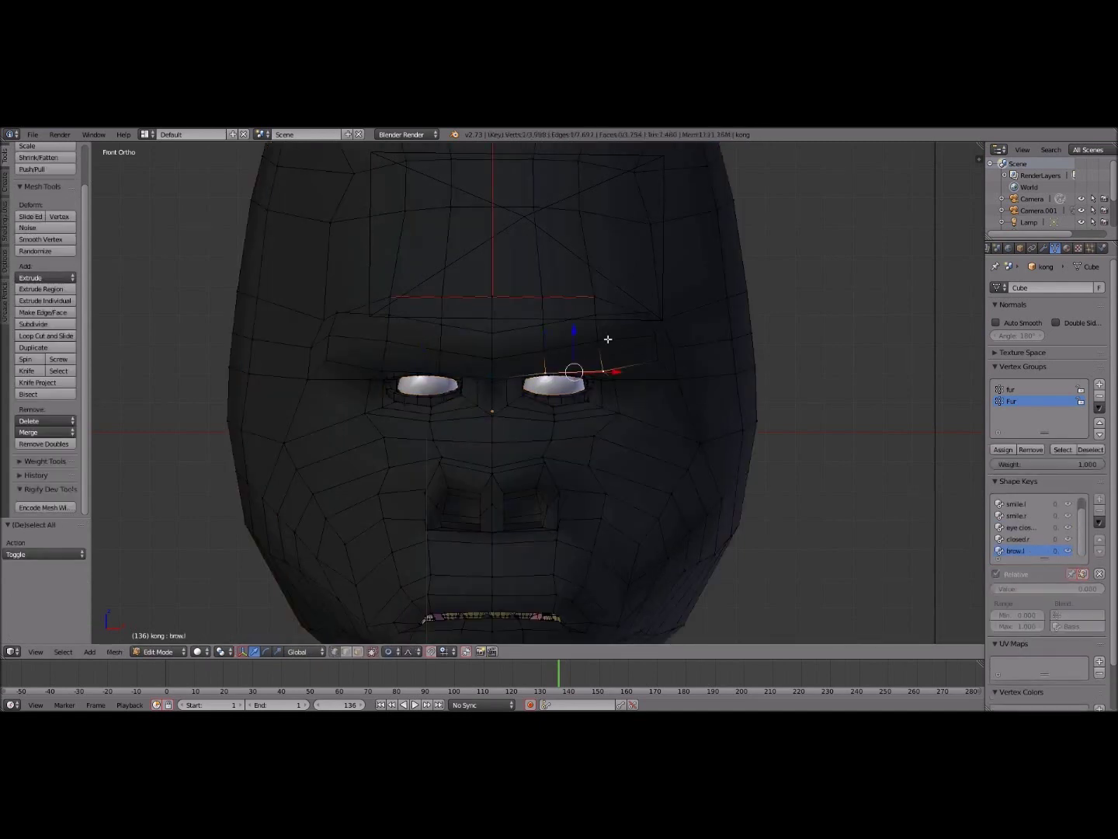
{"action": "key", "text": "g"}
{"action": "key", "text": "z"}
{"action": "left_click", "coordinate": [576, 350]}
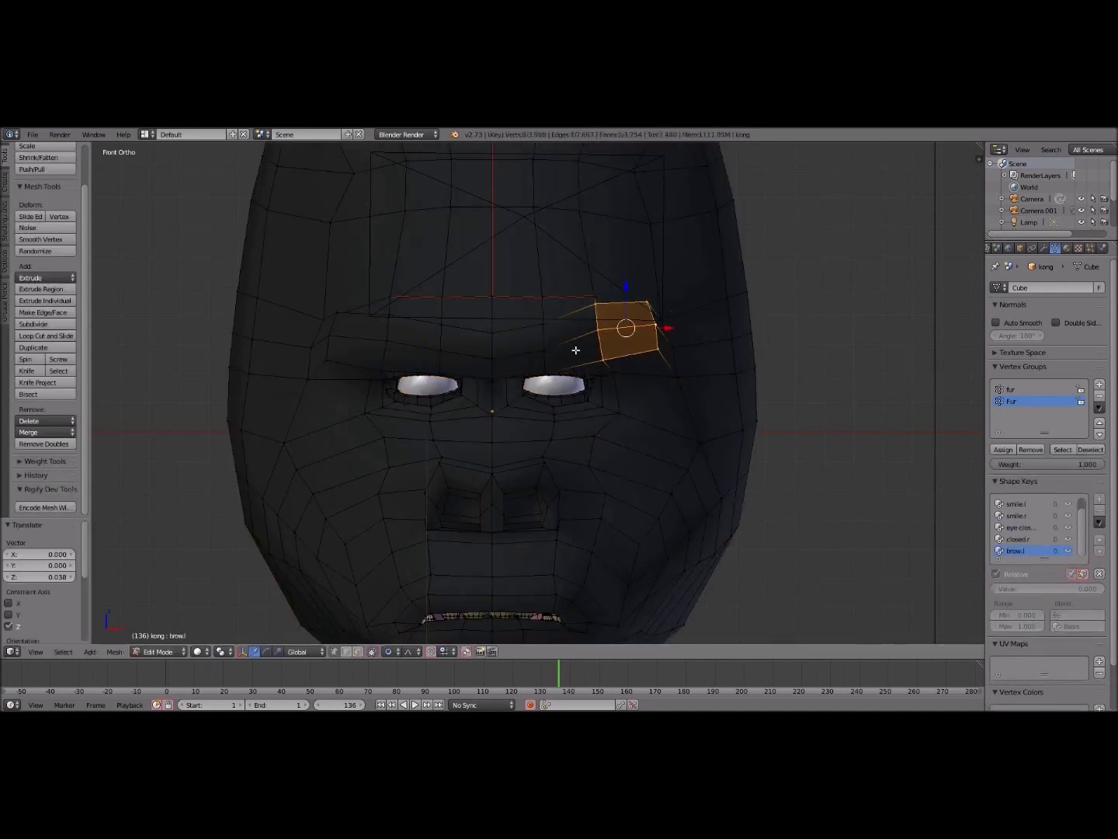
{"action": "key", "text": "Tab"}
Add a new shape key from the mix, select the mirrored mouth and linked teeth, then set mouthdwn to full strength.
{"action": "left_click", "coordinate": [1099, 491]}
{"action": "left_click", "coordinate": [1068, 555]}
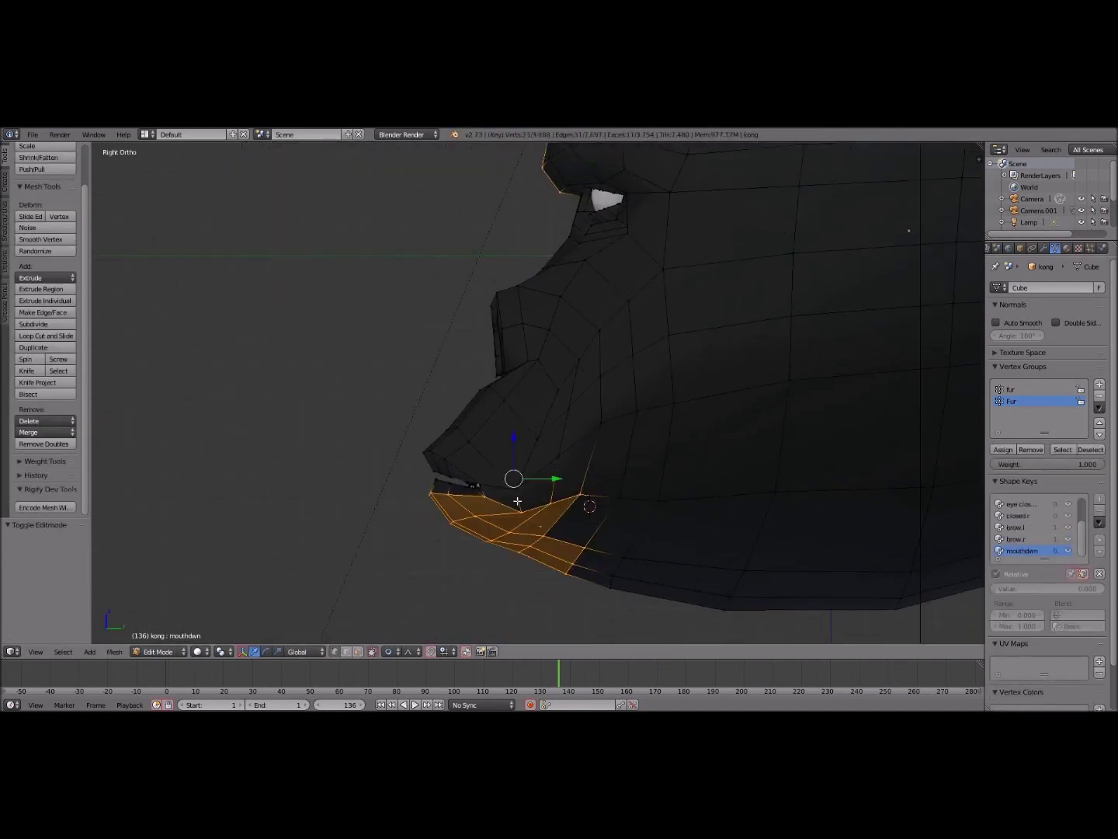
{"action": "key", "text": "KP_1"}
{"action": "mouse_move", "coordinate": [109, 388]}
{"action": "middle_mouse_down", "text": "shift"}
{"action": "mouse_move", "coordinate": [107, 449]}
{"action": "mouse_move", "coordinate": [376, 497]}
{"action": "mouse_move", "coordinate": [585, 455]}
{"action": "middle_mouse_up", "text": "shift"}
{"action": "key", "text": "ctrl+shift+m"}
{"action": "key", "text": "z"}
{"action": "key", "text": "l"}
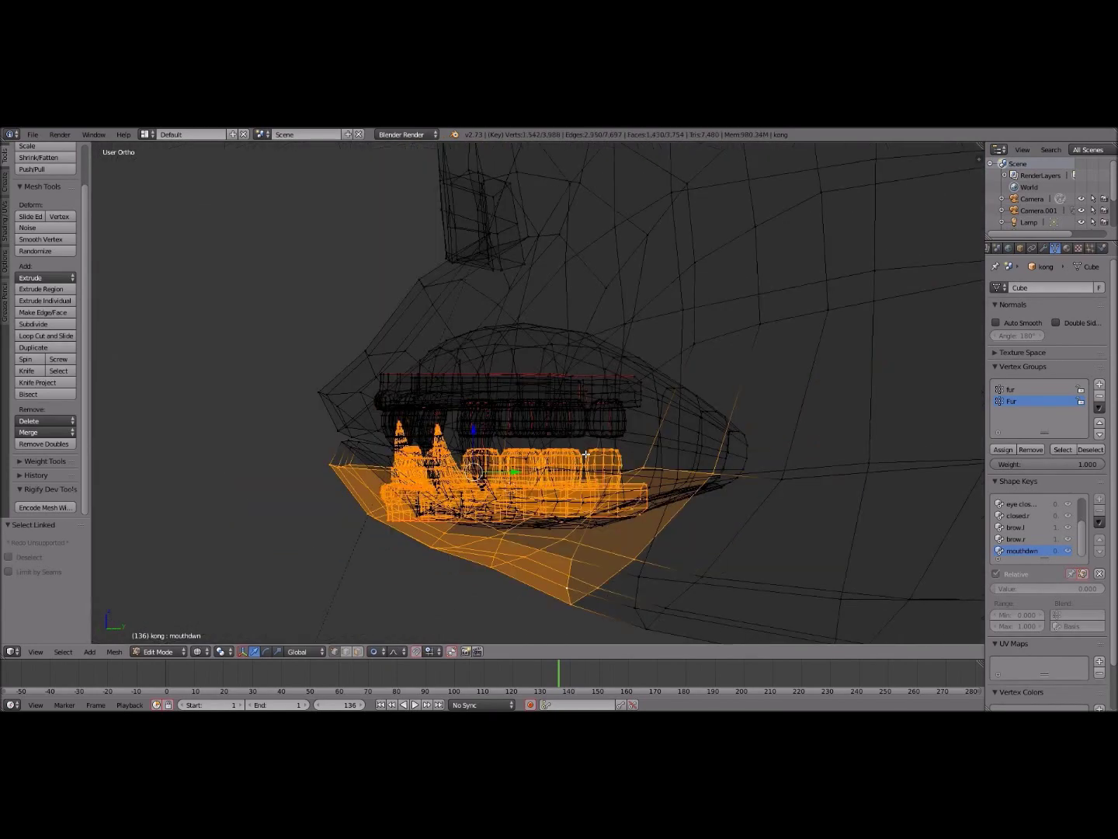
{"action": "key", "text": "KP_5"}
{"action": "key", "text": "z"}
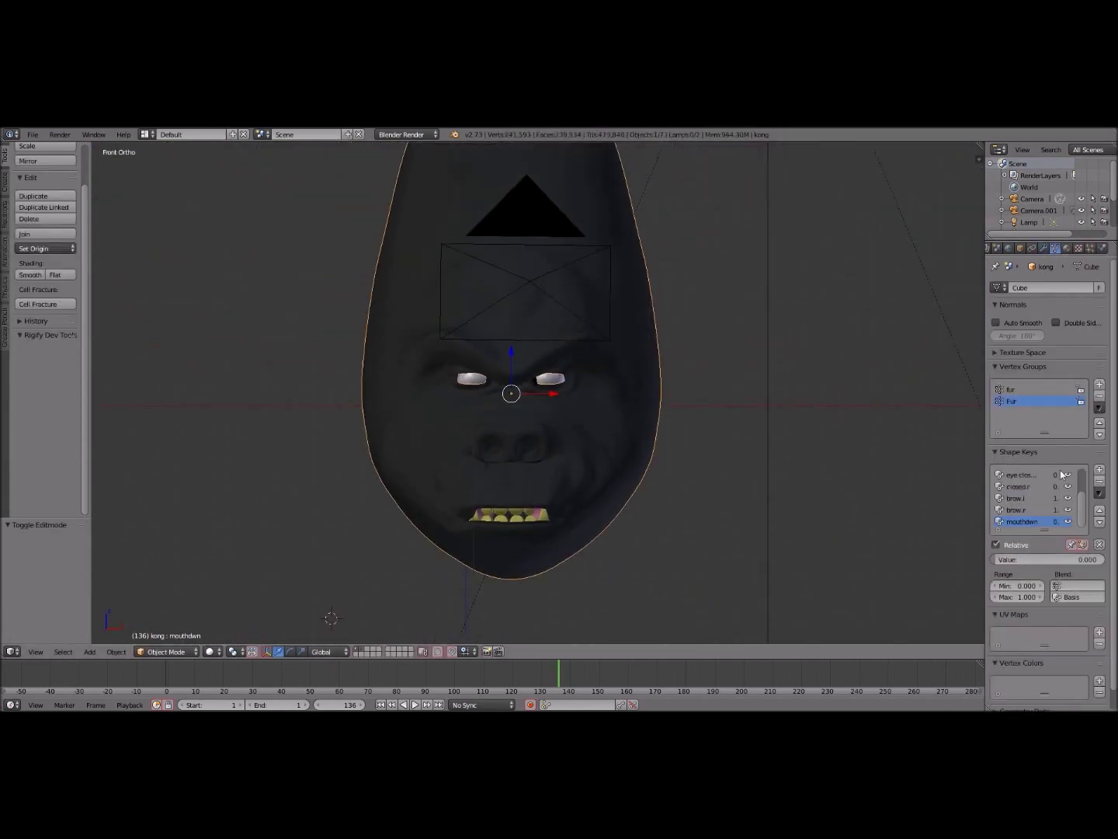
{"action": "left_click_drag", "start_coordinate": [1056, 560], "coordinate": [1107, 564]}
Add a jaw.l shape key by shifting the jaw vertices sideways along X.
{"action": "left_click", "coordinate": [167, 652]}
{"action": "left_click", "coordinate": [164, 621]}
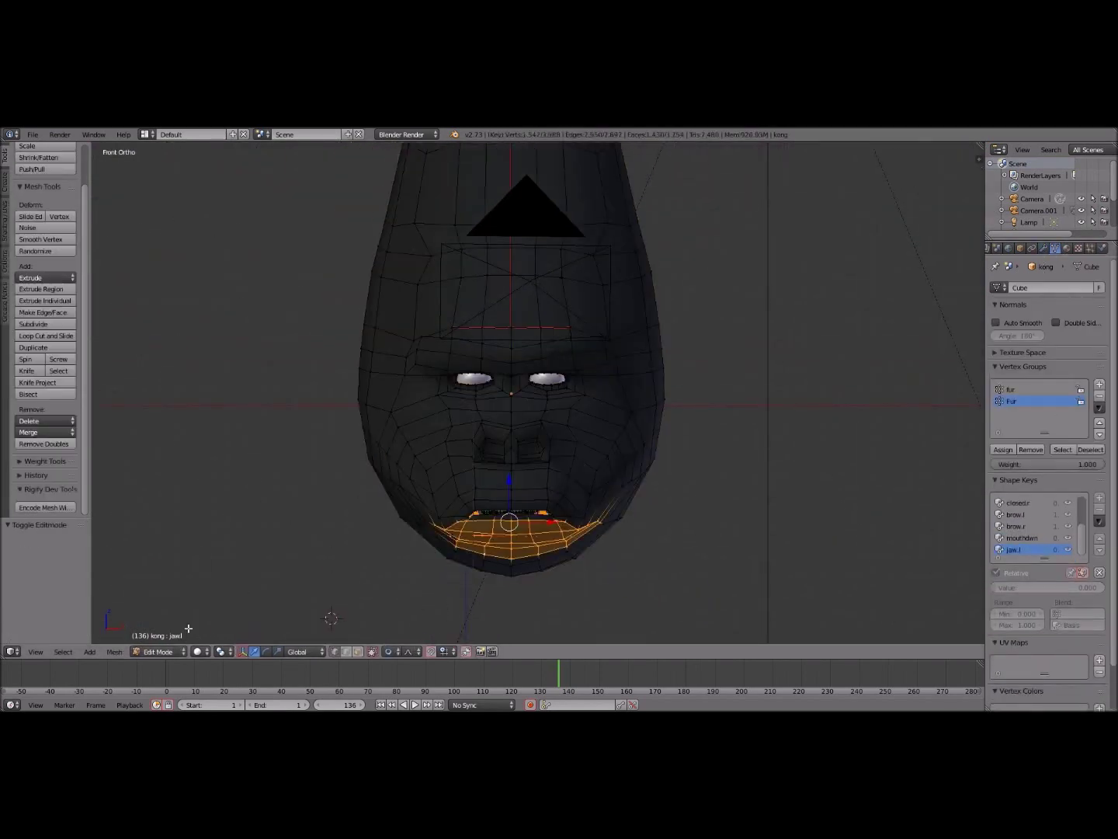
{"action": "key", "text": "KP_Decimal"}
{"action": "middle_click_drag", "start_coordinate": [477, 613], "coordinate": [476, 406]}
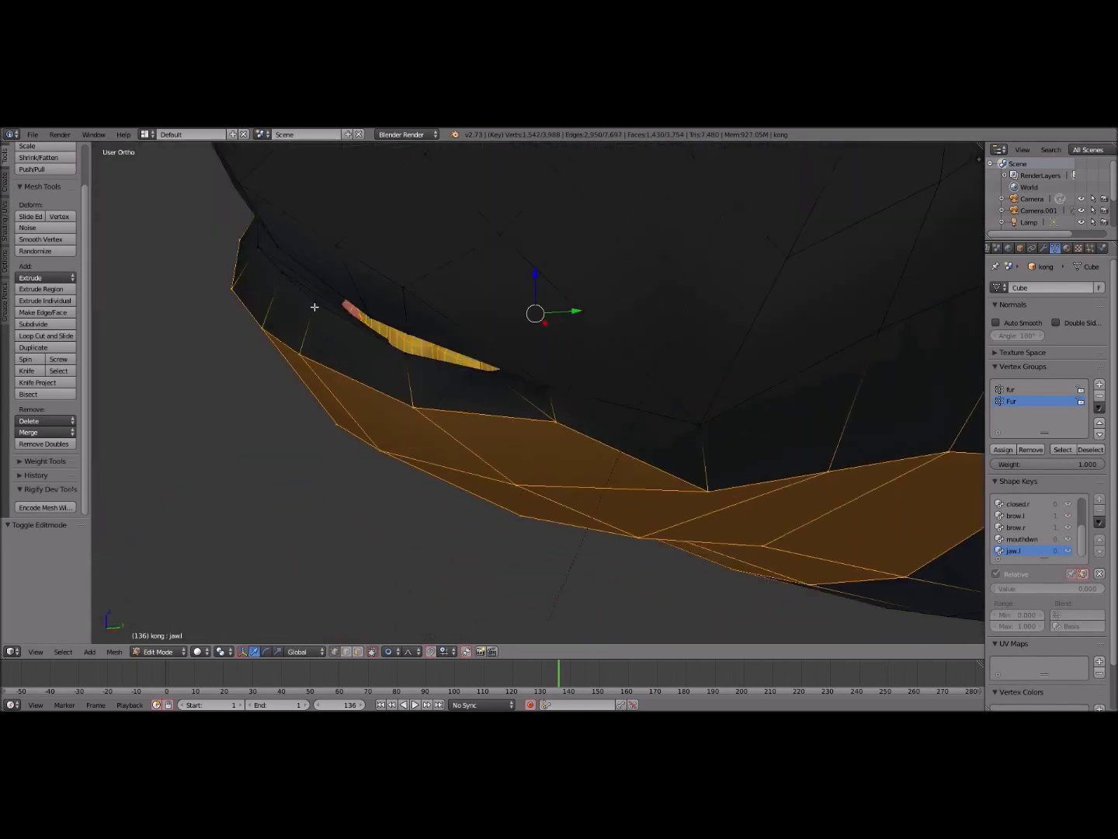
{"action": "scroll", "coordinate": [476, 407], "scroll_direction": "down", "scroll_amount": 3}
{"action": "key", "text": "KP_1"}
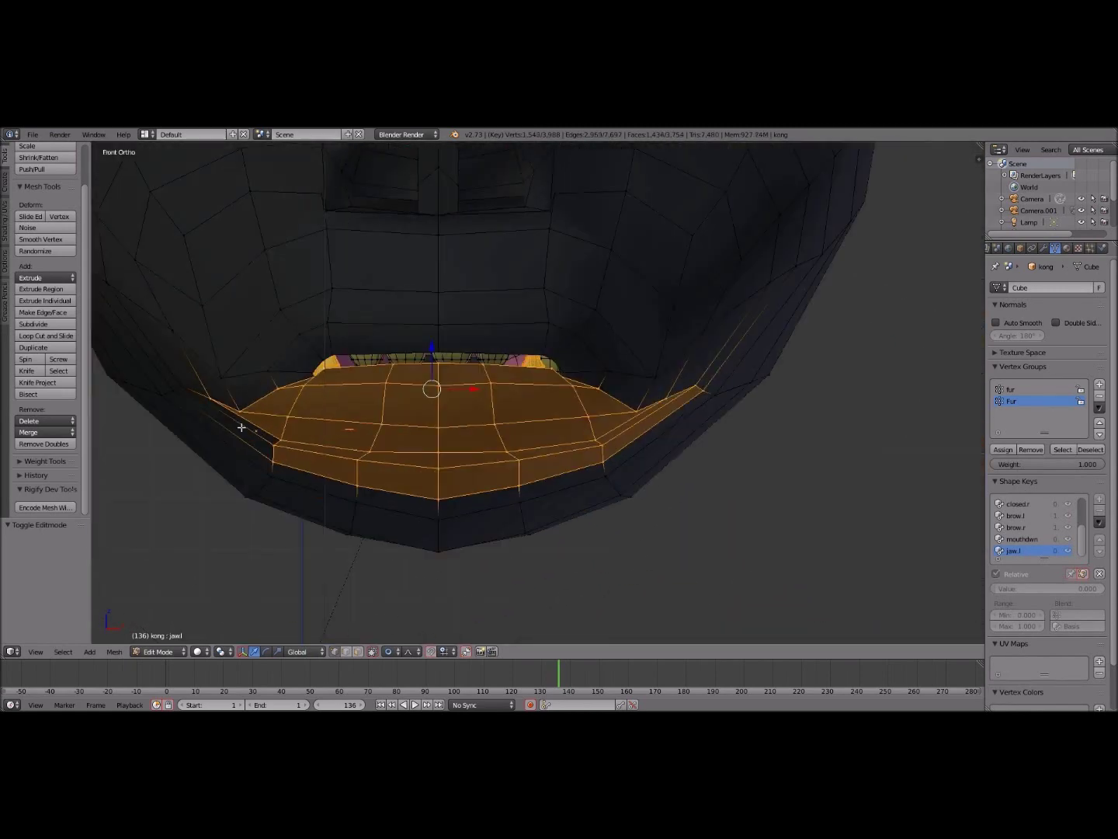
{"action": "scroll", "coordinate": [553, 478], "scroll_direction": "down", "scroll_amount": 2}
{"action": "scroll", "coordinate": [560, 469], "scroll_direction": "down", "scroll_amount": 2}
{"action": "key", "text": "g"}
{"action": "key", "text": "x"}
{"action": "left_click", "coordinate": [578, 473]}
{"action": "key", "text": "Tab"}
Create a mirrored jaw.r shape key with New Shape From Mix and Mirror.
{"action": "scroll", "coordinate": [578, 474], "scroll_direction": "down", "scroll_amount": 3}
{"action": "left_click", "coordinate": [1099, 492]}
{"action": "left_click", "coordinate": [1037, 560]}
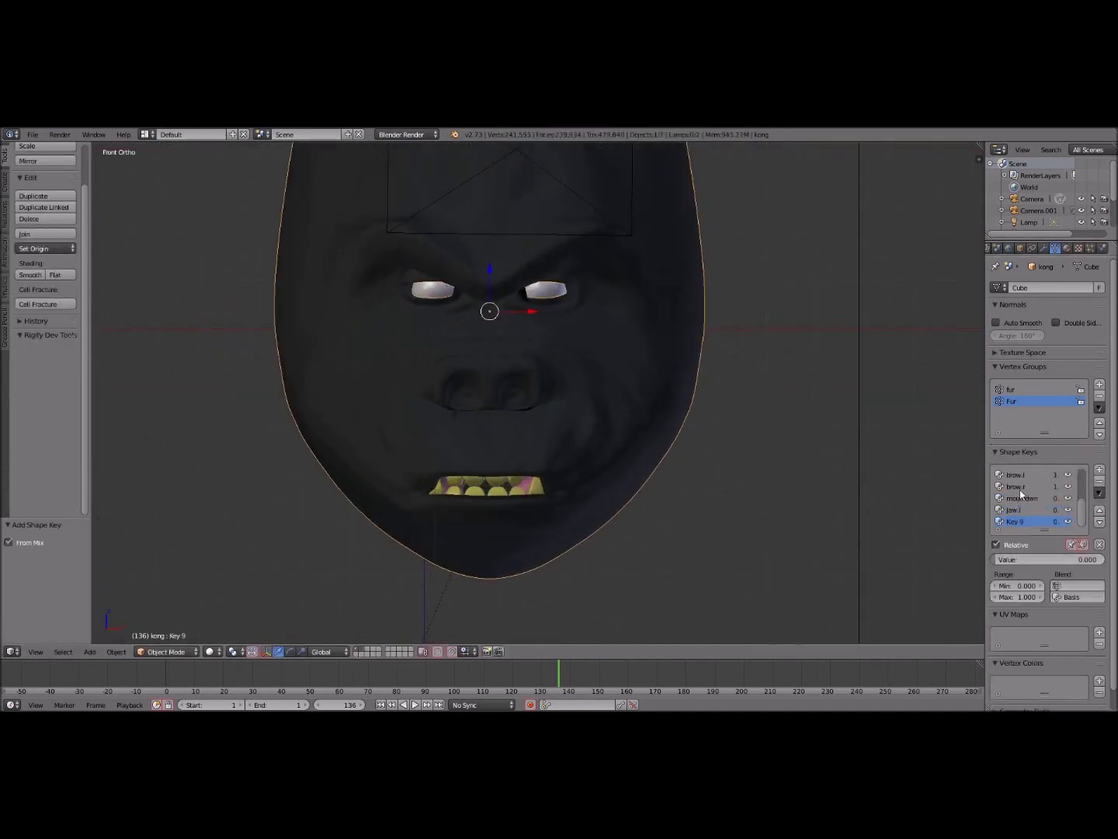
{"action": "left_click", "coordinate": [1099, 494]}
{"action": "left_click", "coordinate": [1037, 549]}
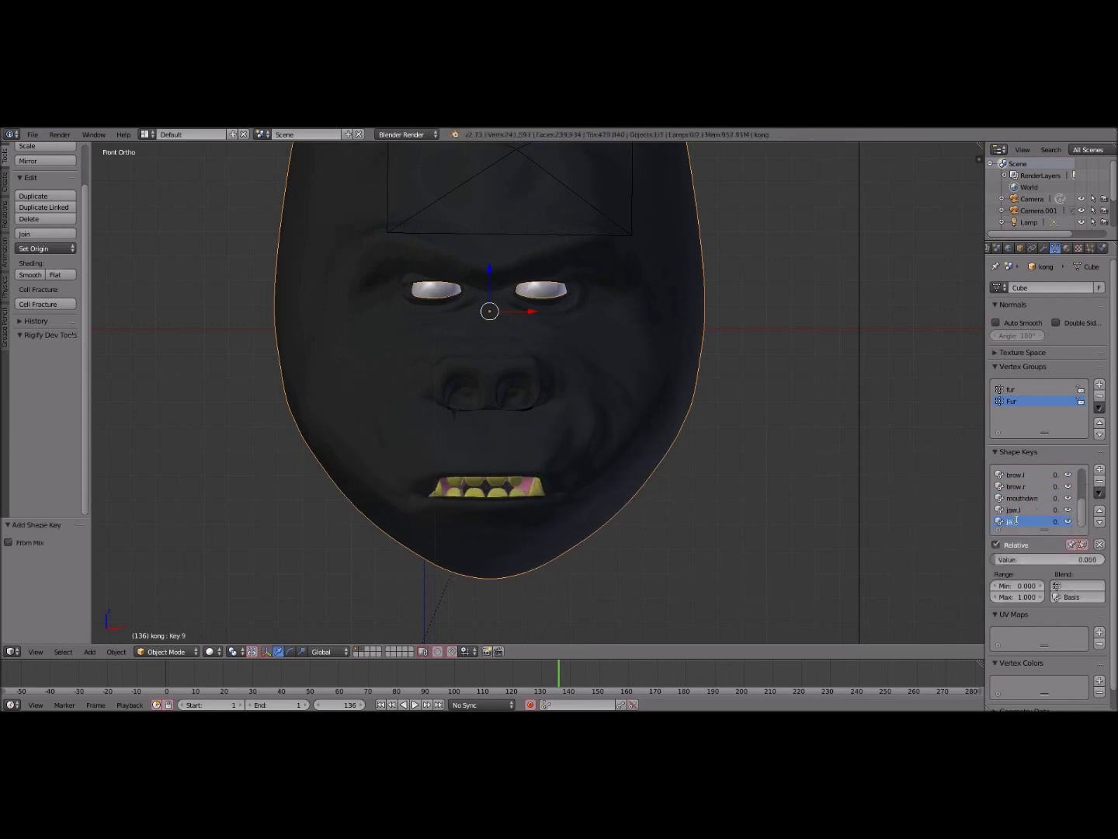
{"action": "type", "text": "w.r"}
{"action": "key", "text": "Return"}
{"action": "key", "text": "Tab"}
{"action": "key", "text": "Tab"}
Adjust the top lip and bttm lip shape keys, then add a single-bone armature.
{"action": "left_click", "coordinate": [1022, 498]}
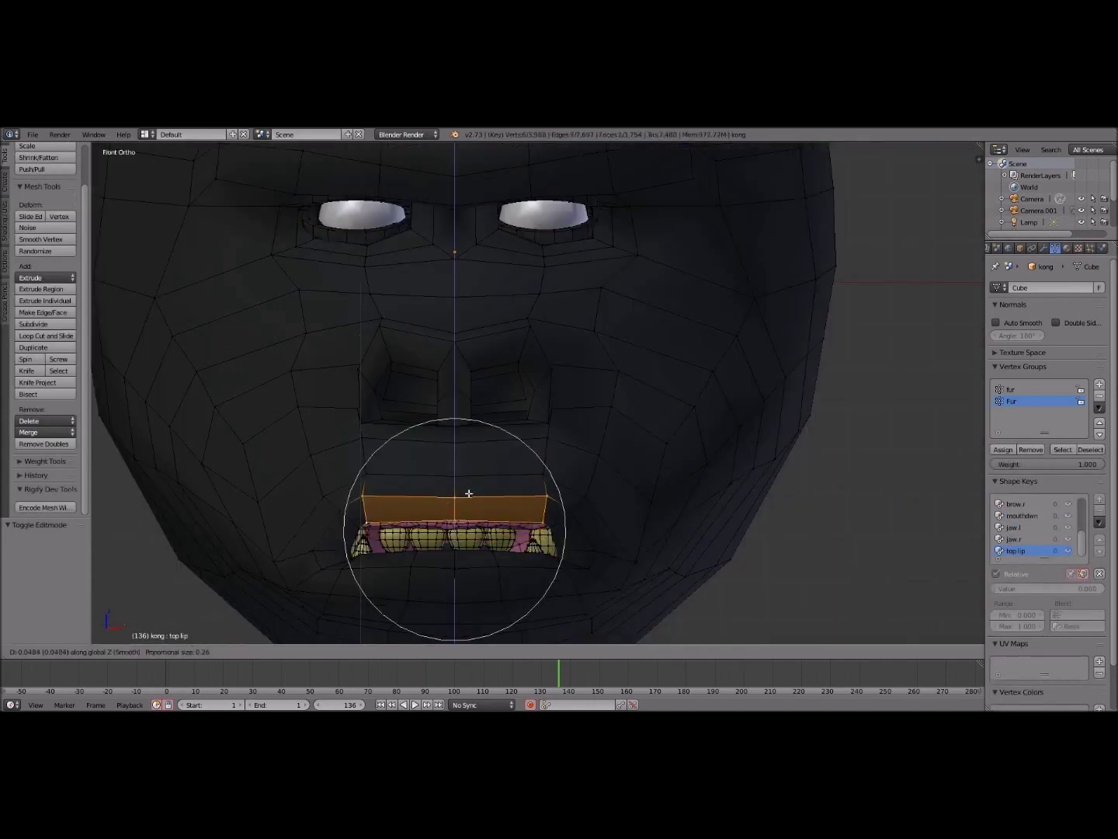
{"action": "left_click", "coordinate": [469, 494]}
{"action": "key", "text": "Tab"}
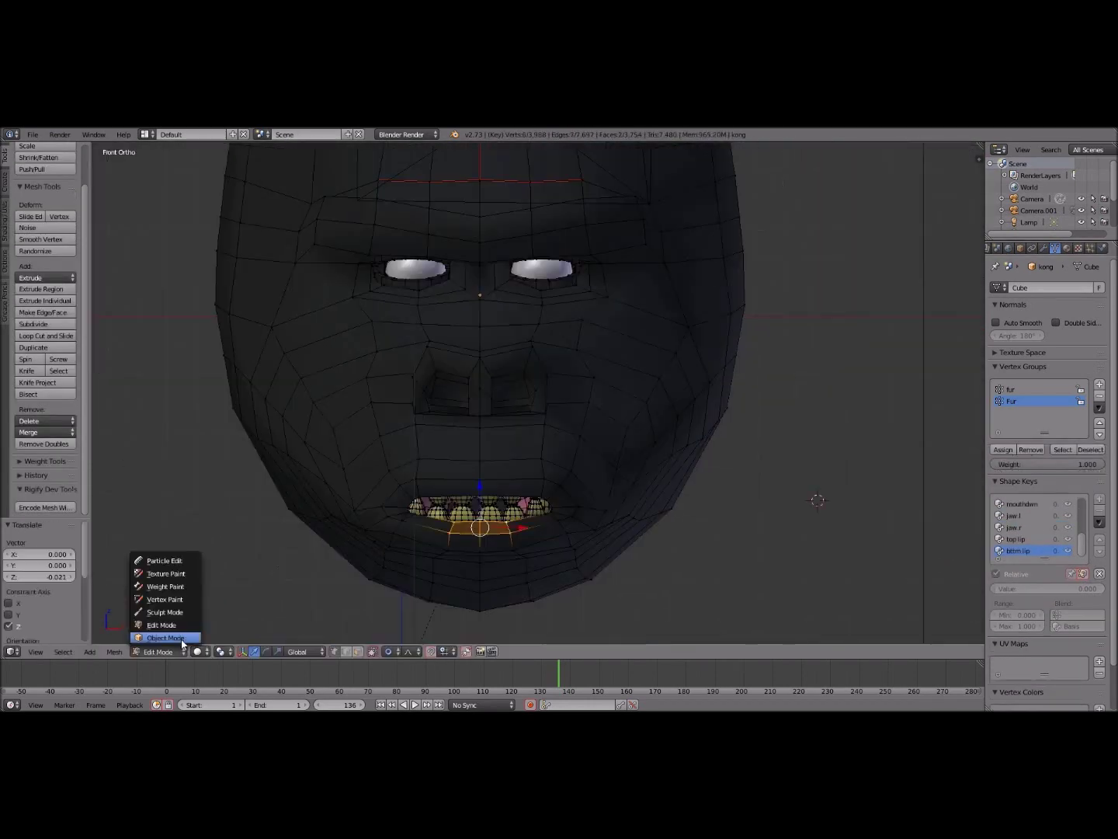
{"action": "scroll", "coordinate": [848, 531], "scroll_direction": "up", "scroll_amount": 3}
{"action": "left_click", "coordinate": [1017, 521]}
{"action": "double_click", "coordinate": [1054, 510]}
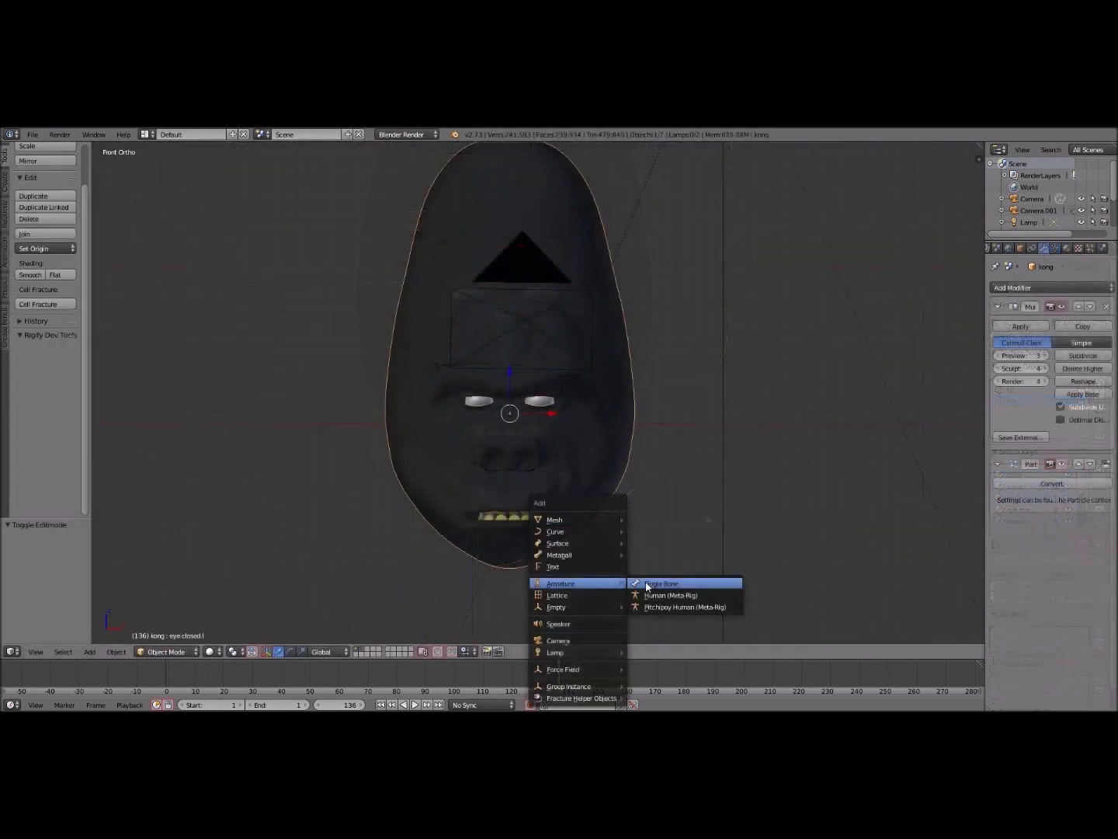
{"action": "left_click", "coordinate": [670, 584]}
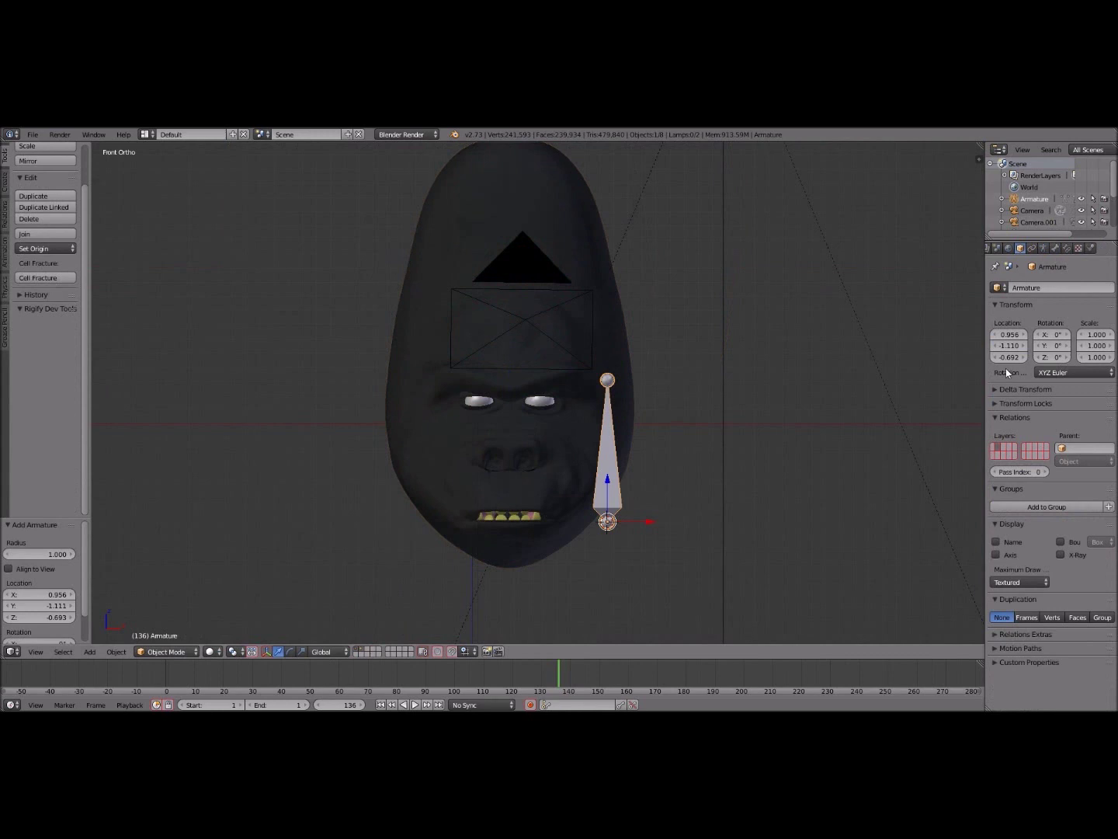
Move and shrink the armature onto the mouth, displaying it as a B-Bone.
{"action": "key", "text": "g"}
{"action": "key", "text": "x"}
{"action": "left_click", "coordinate": [689, 644]}
{"action": "key", "text": "s"}
{"action": "left_click", "coordinate": [551, 524]}
{"action": "scroll", "coordinate": [550, 524], "scroll_direction": "up", "scroll_amount": 3}
{"action": "left_click", "coordinate": [1043, 247]}
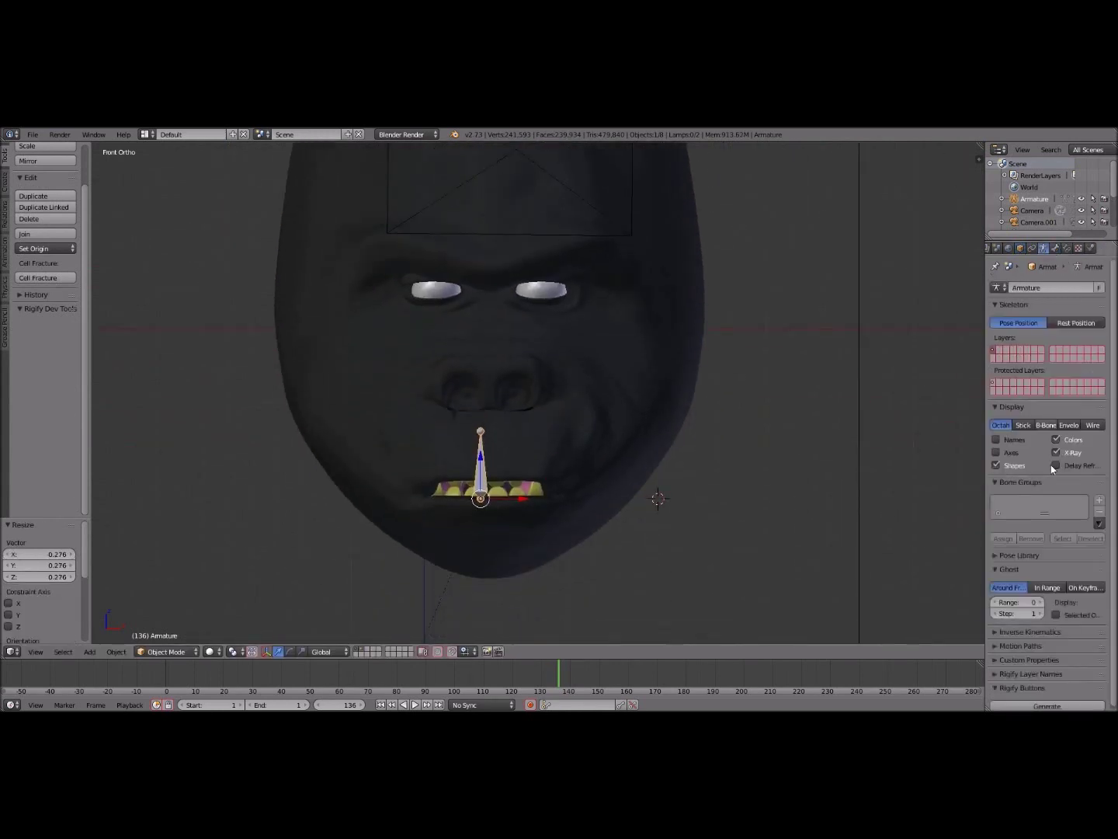
{"action": "left_click", "coordinate": [1046, 425]}
Position the control bone beside the mouth, raising it and widening it along X.
{"action": "key", "text": "g"}
{"action": "key", "text": "x"}
{"action": "left_click", "coordinate": [571, 489]}
{"action": "key", "text": "g"}
{"action": "key", "text": "z"}
{"action": "left_click", "coordinate": [589, 520]}
{"action": "key", "text": "s"}
{"action": "key", "text": "x"}
{"action": "left_click", "coordinate": [657, 518]}
{"action": "left_click", "coordinate": [1054, 249]}
Duplicate the control and flatten it on Z as an eye control by the left eyeball.
{"action": "key", "text": "shift+d"}
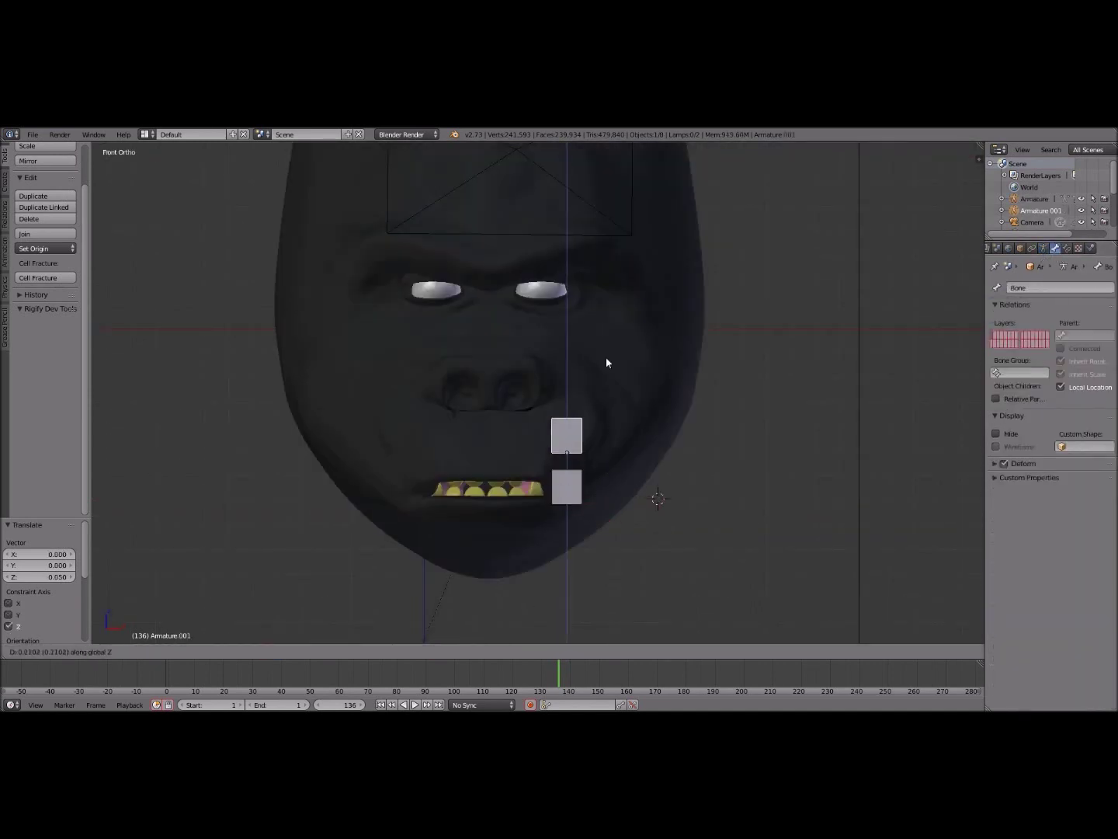
{"action": "left_click", "coordinate": [629, 287]}
{"action": "key", "text": "s"}
{"action": "key", "text": "z"}
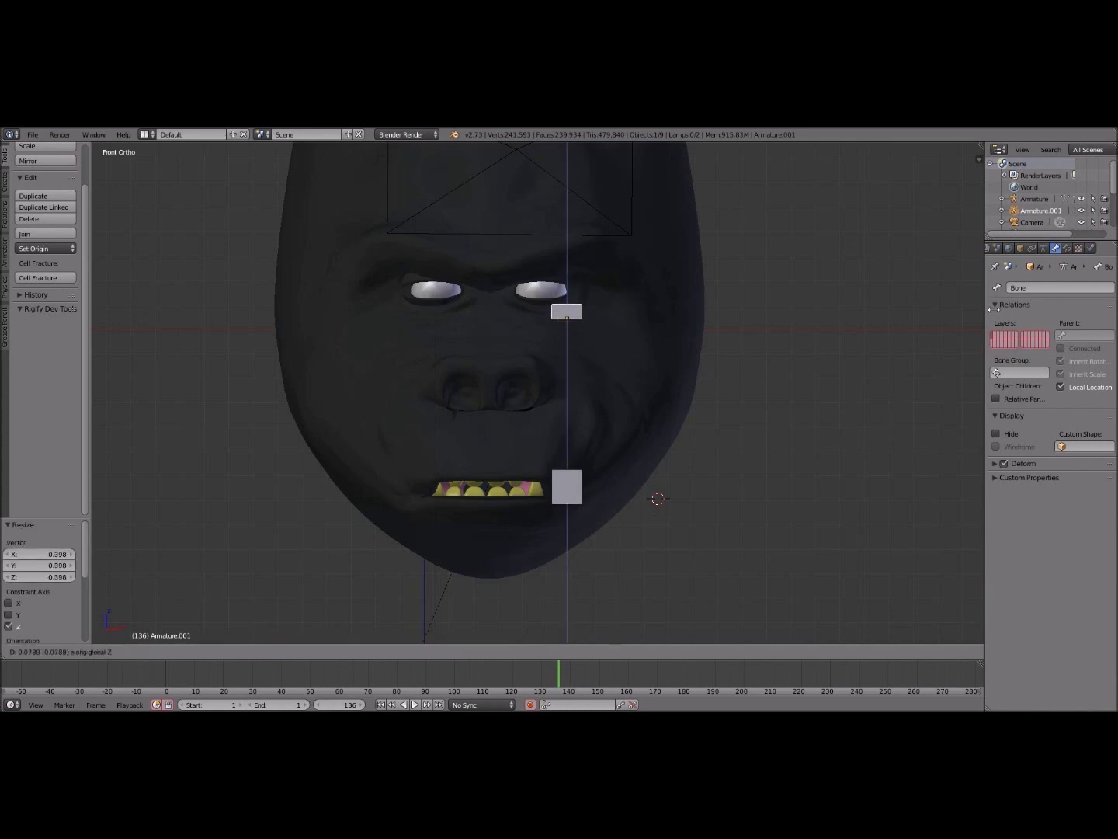
{"action": "key", "text": "Return"}
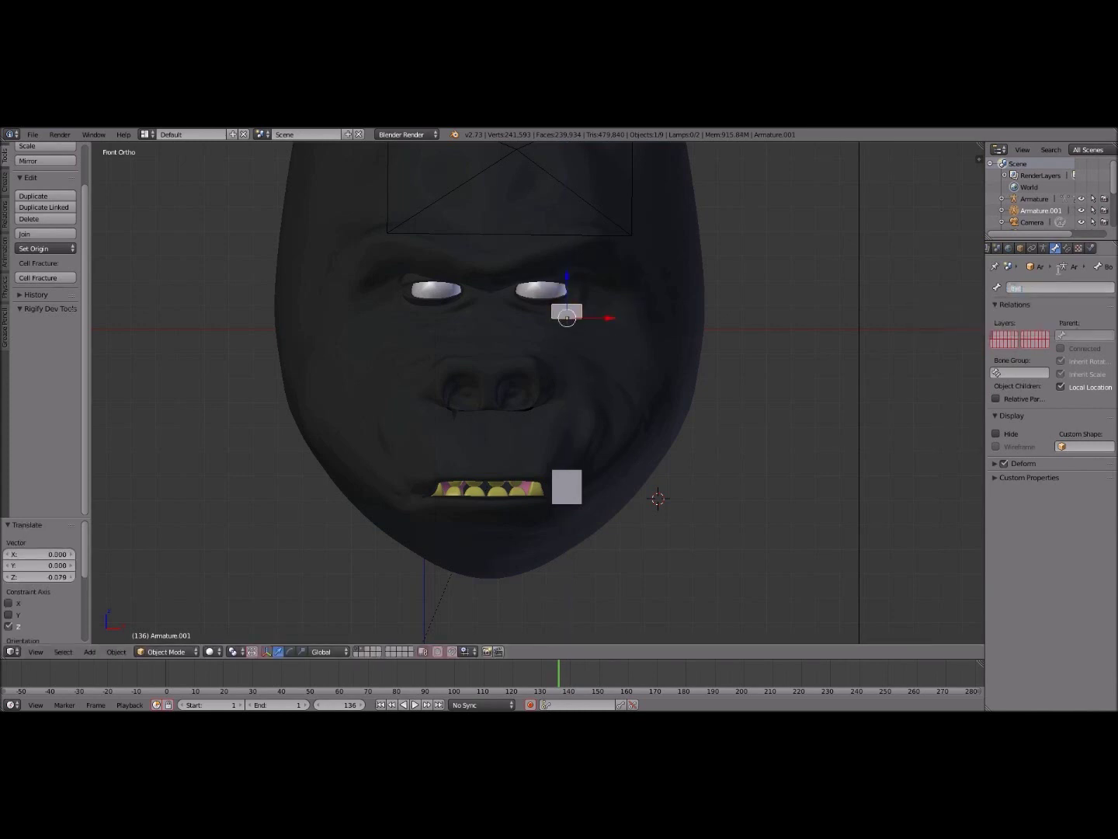
Rename the mouth-side control bone to mouth.l and place a duplicate below it.
{"action": "right_click", "coordinate": [567, 485]}
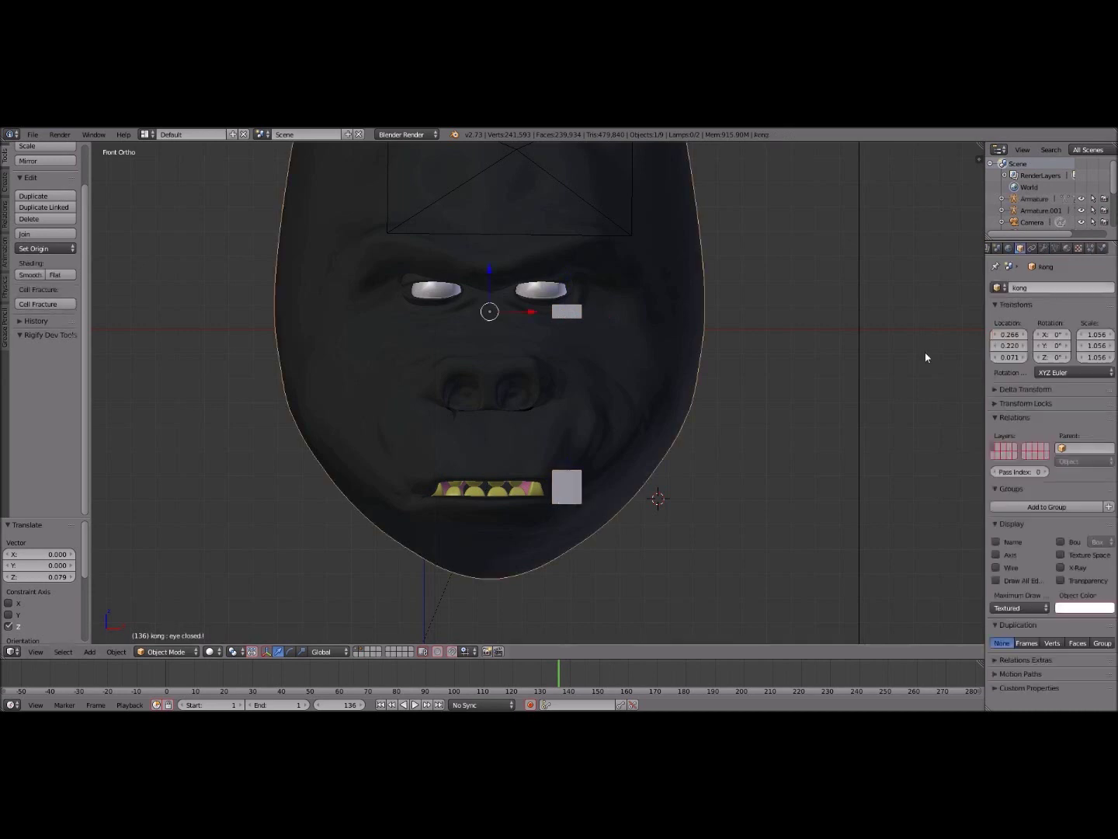
{"action": "left_click", "coordinate": [1033, 287]}
{"action": "type", "text": "uth.l"}
{"action": "key", "text": "Return"}
{"action": "key", "text": "shift+d"}
{"action": "key", "text": "x"}
{"action": "left_click", "coordinate": [511, 493]}
In side view, duplicate the eye control bone and shift the copy along Y.
{"action": "key", "text": "KP_3"}
{"action": "middle_click_drag", "start_coordinate": [513, 497], "coordinate": [513, 492]}
{"action": "key", "text": "KP_3"}
{"action": "right_click", "coordinate": [527, 311]}
{"action": "key", "text": "shift+d"}
{"action": "key", "text": "y"}
{"action": "left_click", "coordinate": [988, 310]}
{"action": "key", "text": "KP_1"}
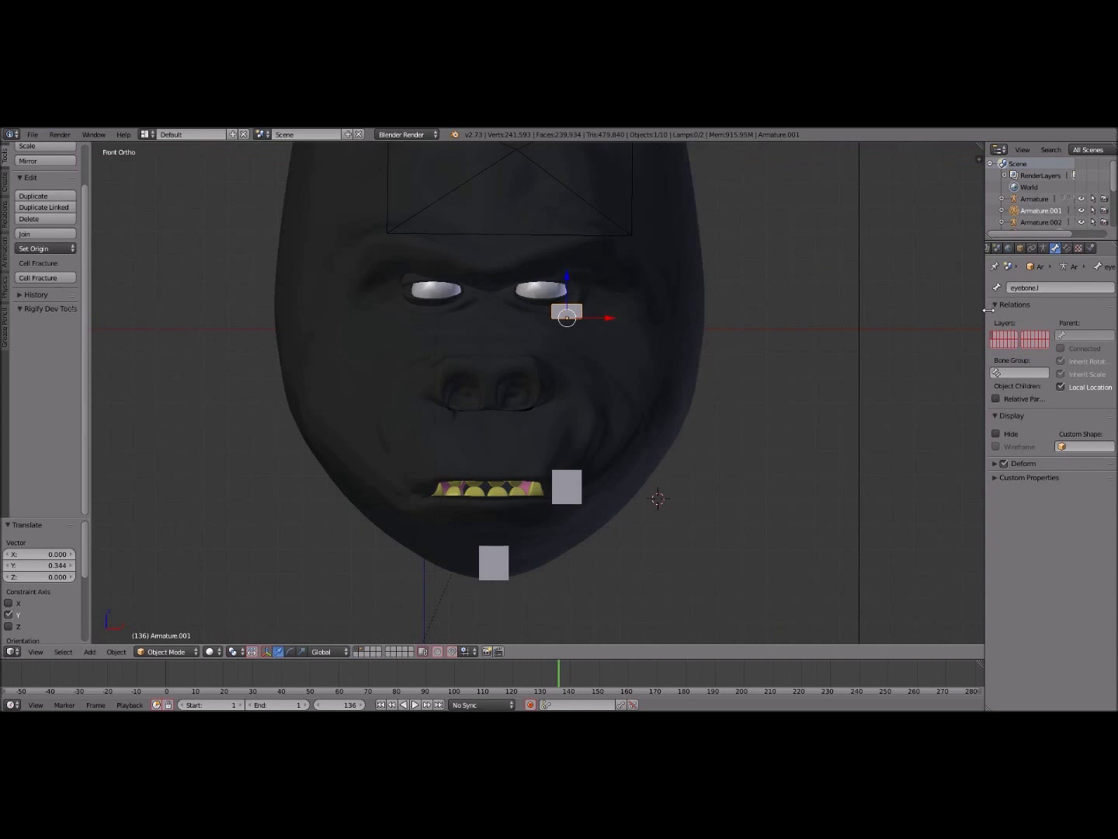
{"action": "left_click", "coordinate": [1040, 222]}
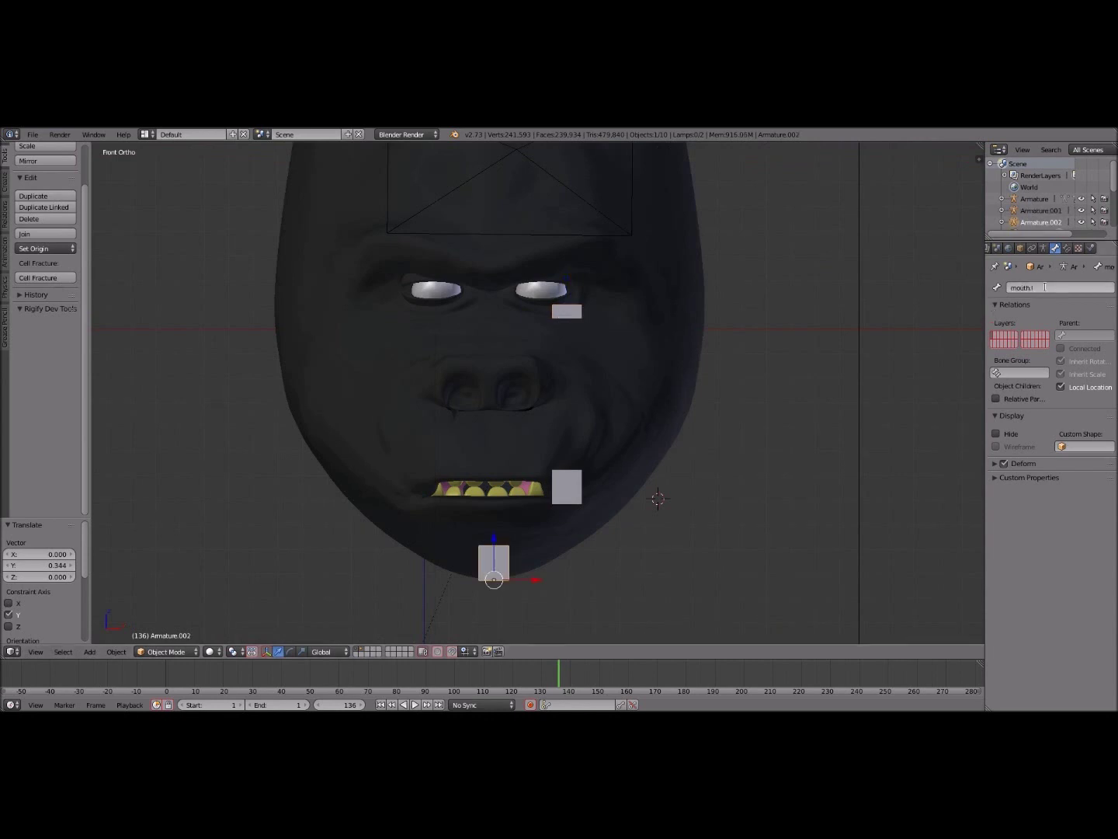
Duplicate the chin control, flatten it on Z, and move it onto the mouth as a lip control.
{"action": "key", "text": "shift+d"}
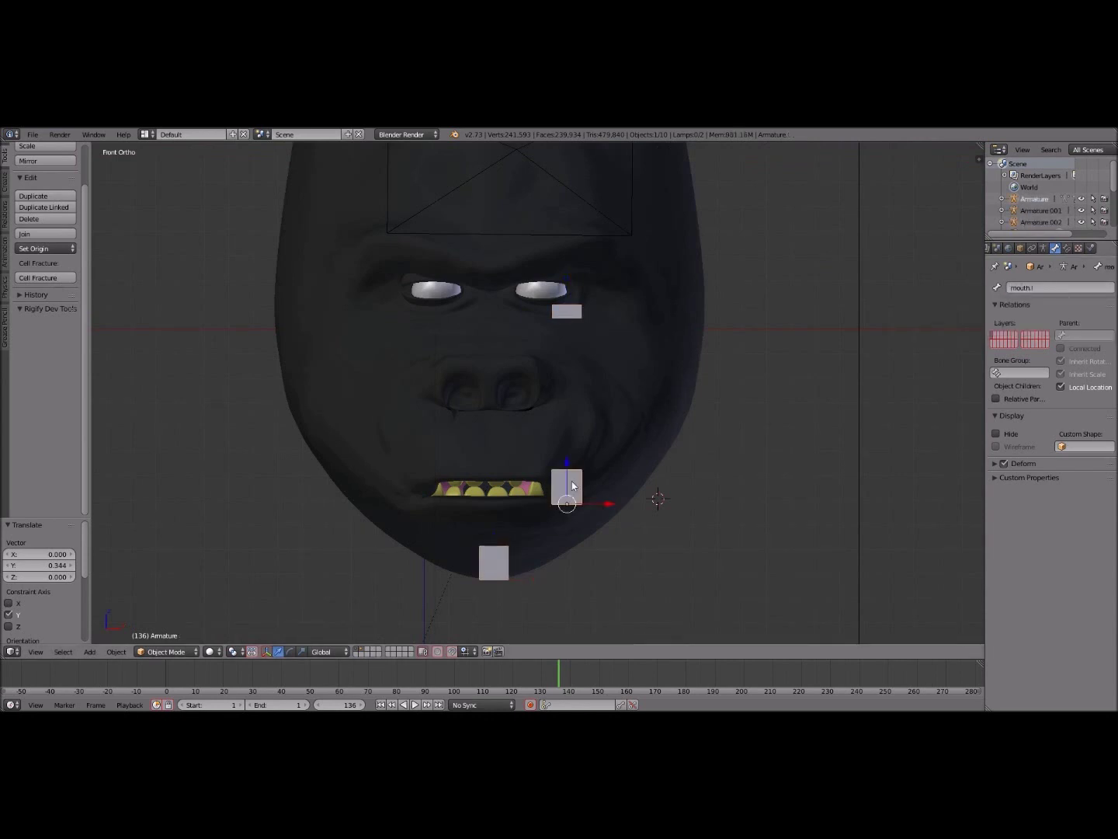
{"action": "key", "text": "x"}
{"action": "left_click", "coordinate": [506, 528]}
{"action": "key", "text": "s"}
{"action": "key", "text": "z"}
{"action": "key", "text": "g"}
{"action": "key", "text": "z"}
{"action": "key", "text": "x"}
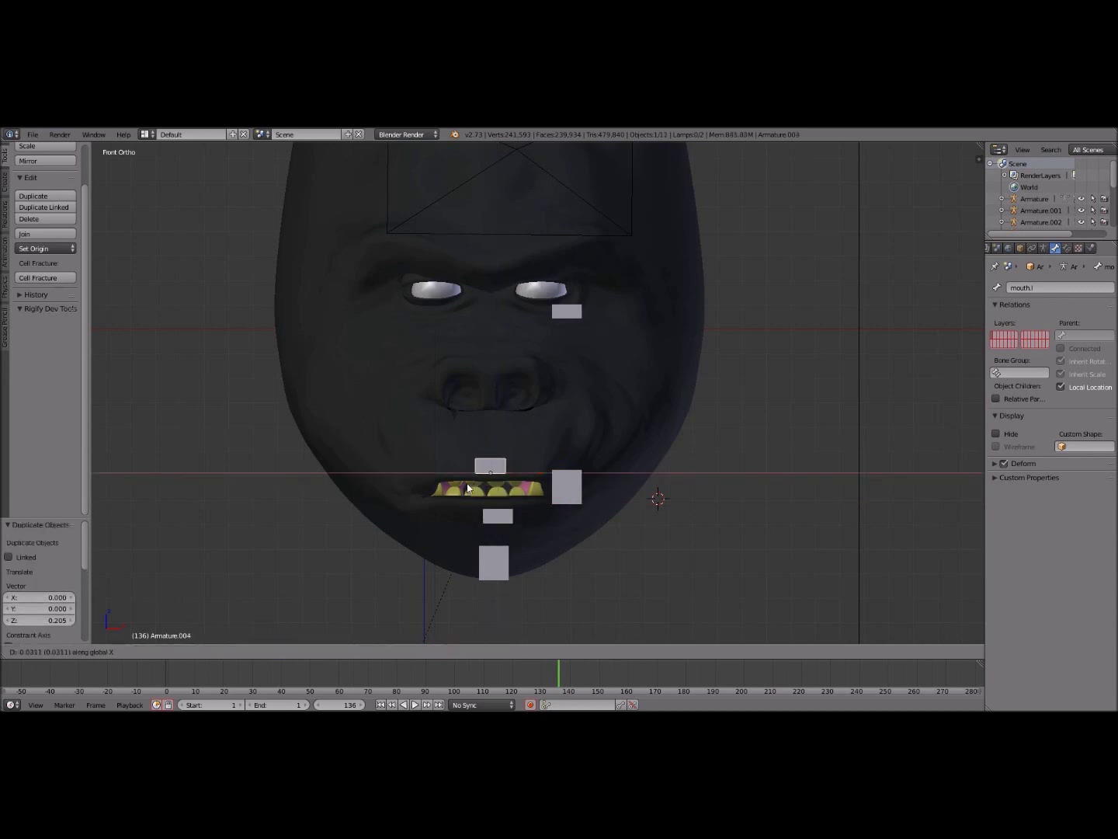
{"action": "left_click", "coordinate": [505, 521]}
Set the depth of the bottom and top lip controls along Y in side view.
{"action": "right_click", "coordinate": [505, 522]}
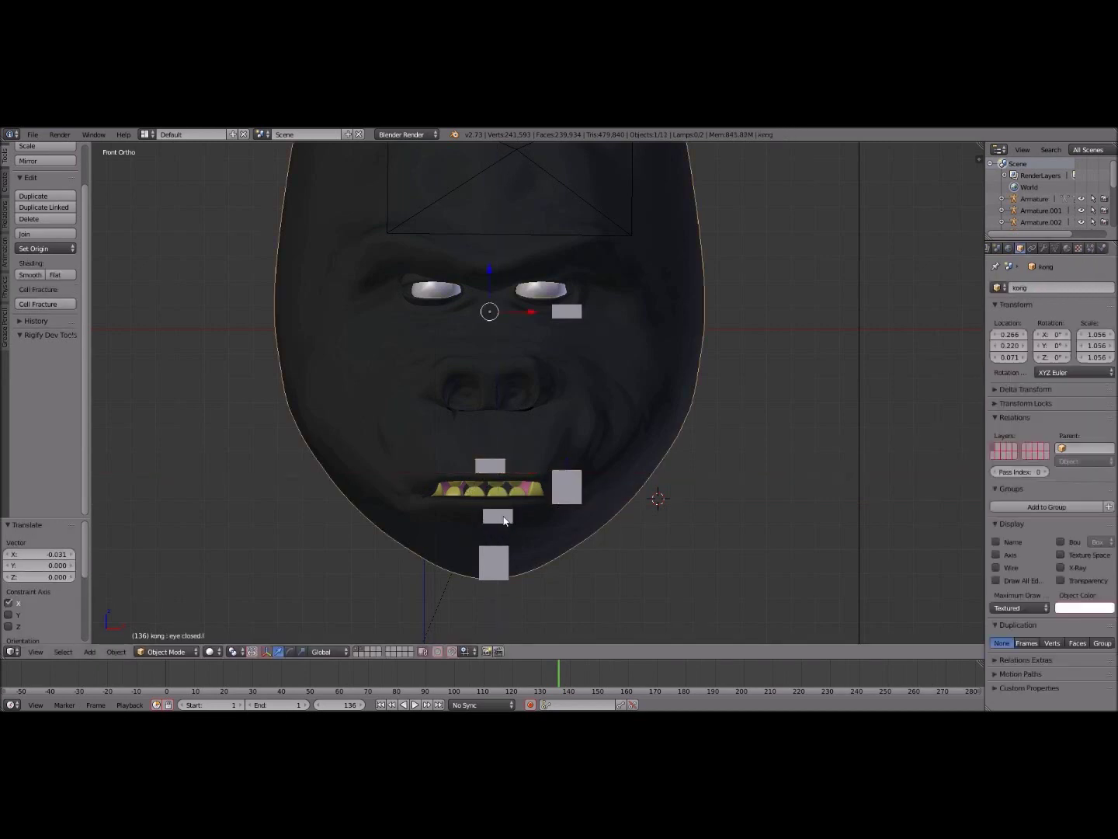
{"action": "right_click", "coordinate": [504, 518], "text": "shift"}
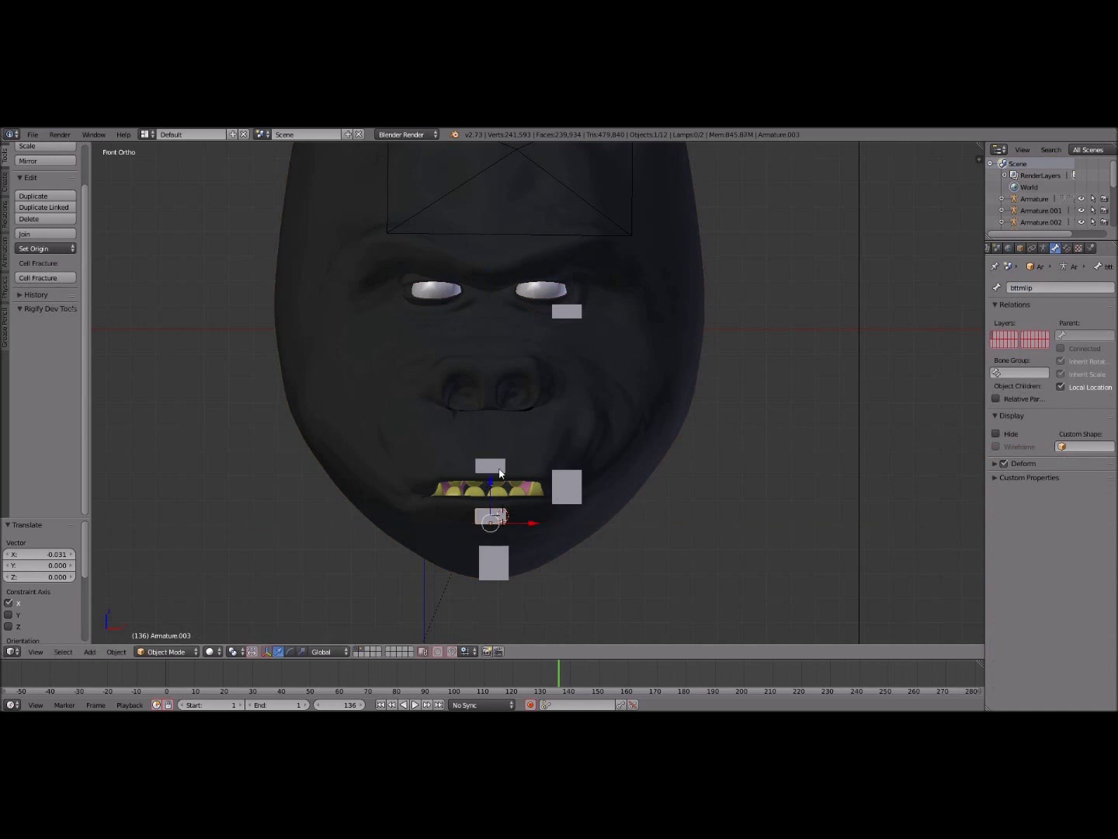
{"action": "key", "text": "KP_3"}
{"action": "mouse_move", "coordinate": [501, 473]}
{"action": "middle_mouse_down"}
{"action": "mouse_move", "coordinate": [506, 497]}
{"action": "mouse_move", "coordinate": [511, 468]}
{"action": "middle_mouse_up"}
{"action": "key", "text": "KP_3"}
{"action": "right_click", "coordinate": [510, 513]}
{"action": "key", "text": "g"}
{"action": "key", "text": "y"}
{"action": "left_click", "coordinate": [489, 507]}
{"action": "right_click", "coordinate": [509, 467]}
{"action": "key", "text": "KP_3"}
{"action": "key", "text": "KP_1"}
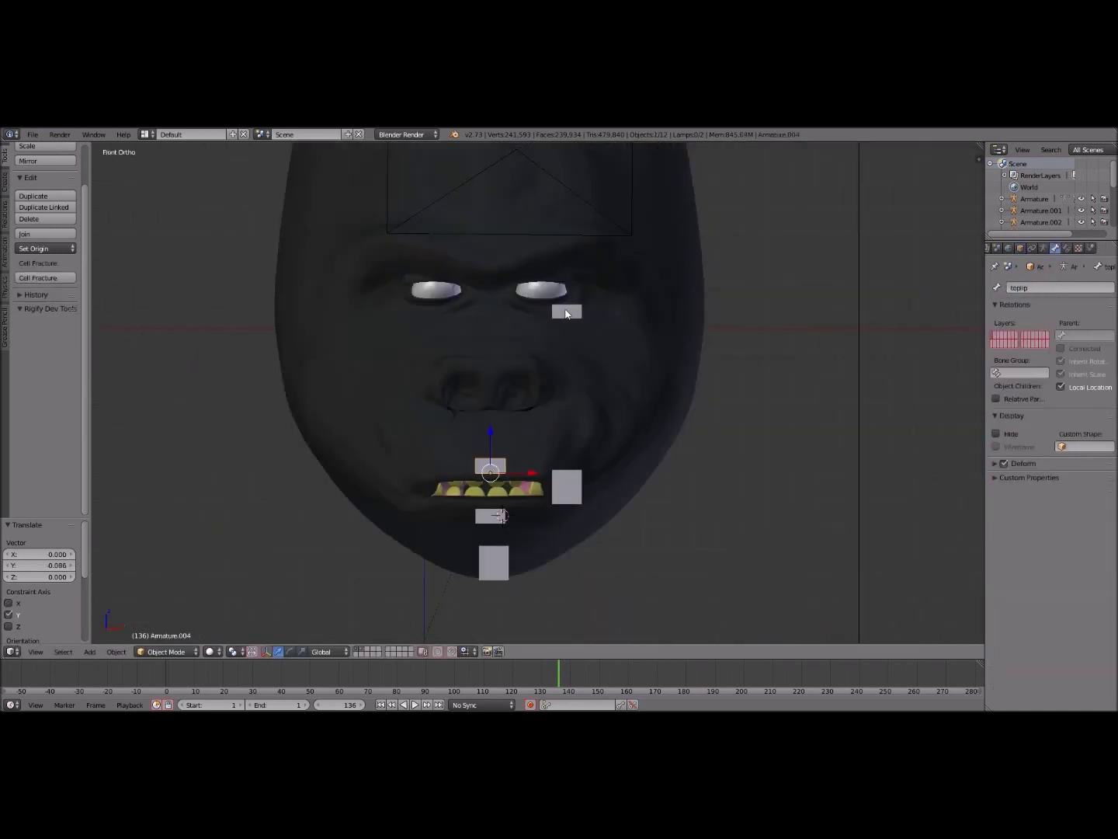
Duplicate the eye control onto the forehead, widen it, and name it browbone.l.
{"action": "key", "text": "shift+d"}
{"action": "key", "text": "z"}
{"action": "left_click", "coordinate": [595, 261]}
{"action": "key", "text": "s"}
{"action": "key", "text": "x"}
{"action": "double_click", "coordinate": [1047, 288]}
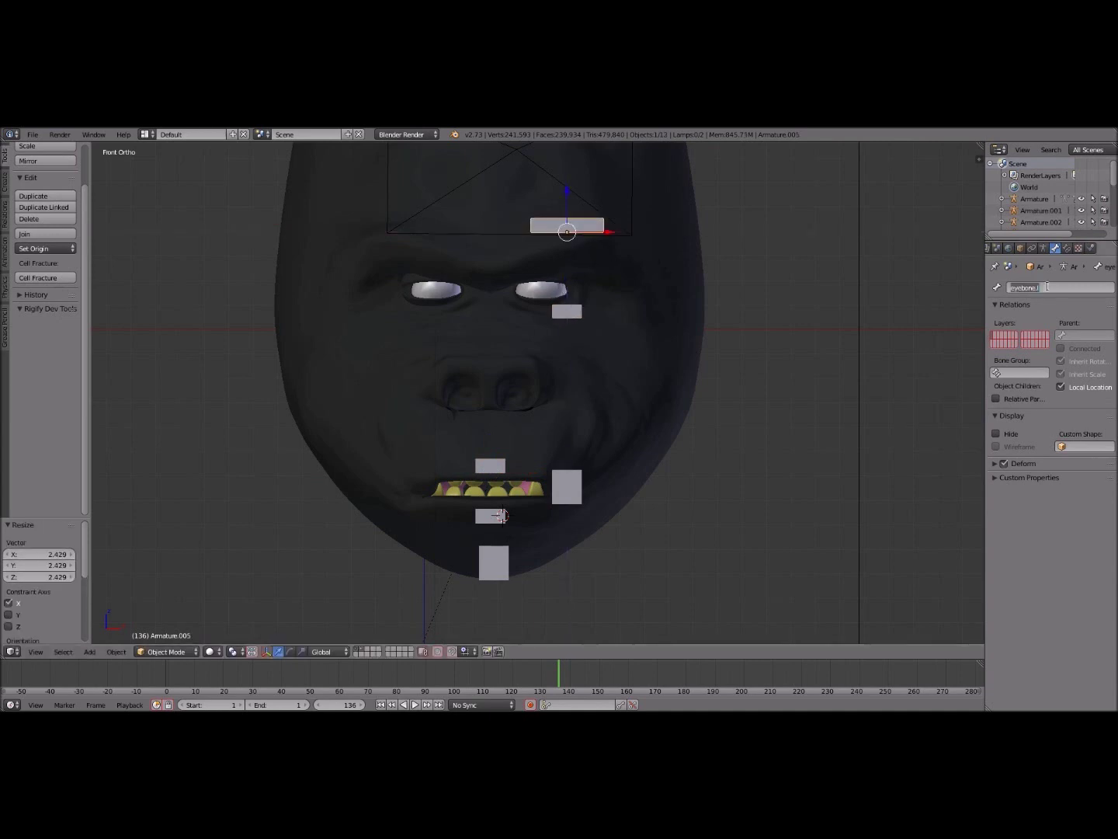
{"action": "type", "text": ".l"}
{"action": "key", "text": "Return"}
{"action": "key", "text": "KP_3"}
{"action": "key", "text": "KP_1"}
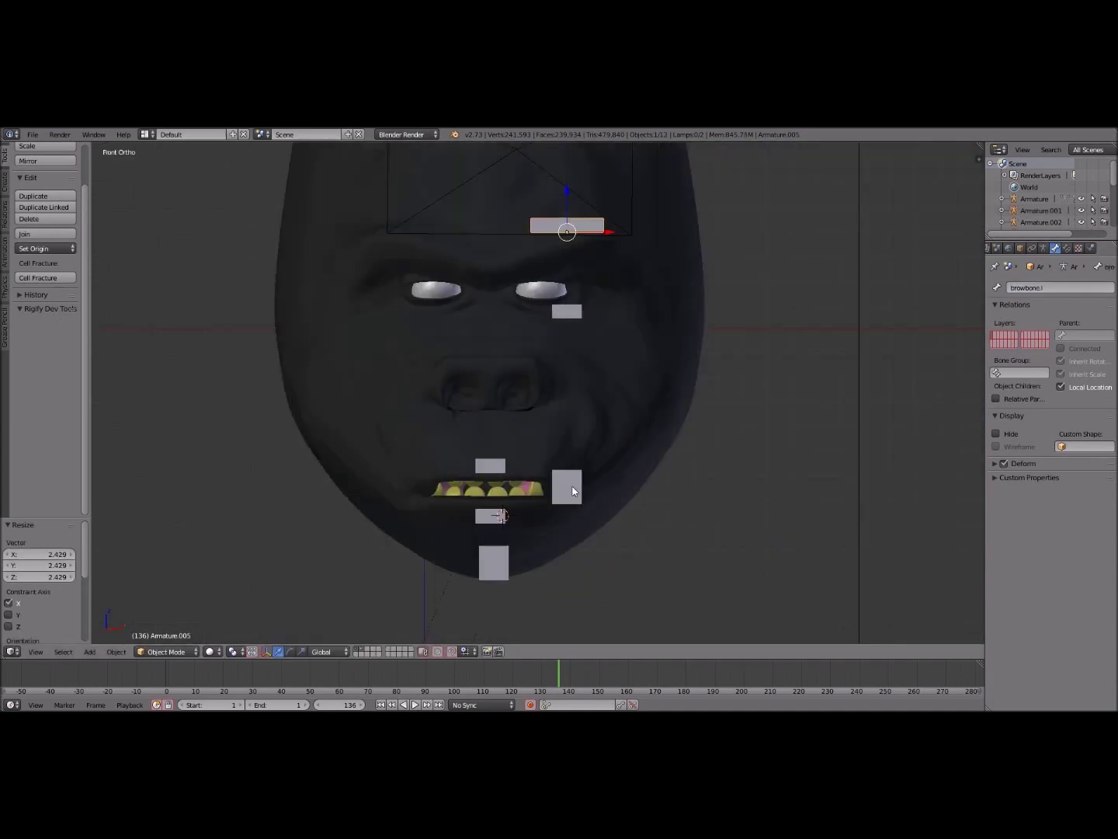
Duplicate the eye, brow and mouth-corner controls across X to the face's right side.
{"action": "right_click", "coordinate": [573, 492], "text": "shift"}
{"action": "key", "text": "KP_3"}
{"action": "key", "text": "KP_1"}
{"action": "key", "text": "shift+d"}
{"action": "key", "text": "x"}
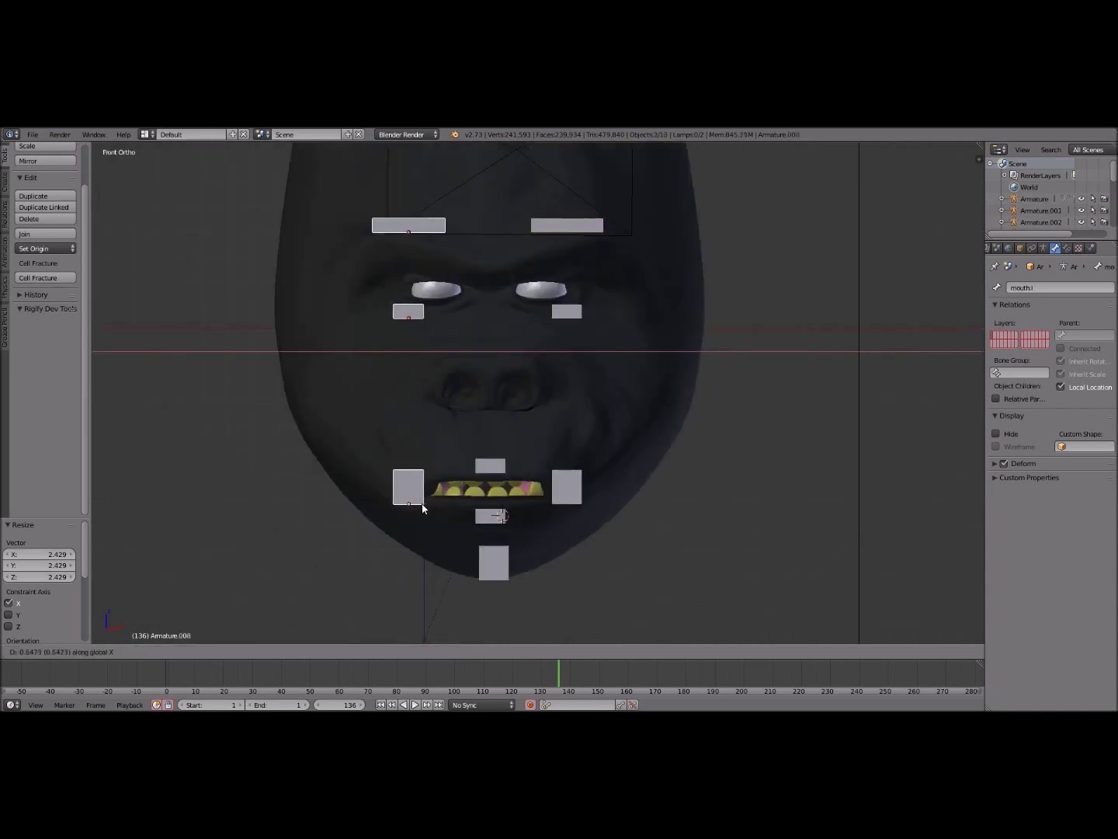
{"action": "left_click", "coordinate": [423, 508]}
{"action": "right_click", "coordinate": [409, 488]}
{"action": "double_click", "coordinate": [1055, 287]}
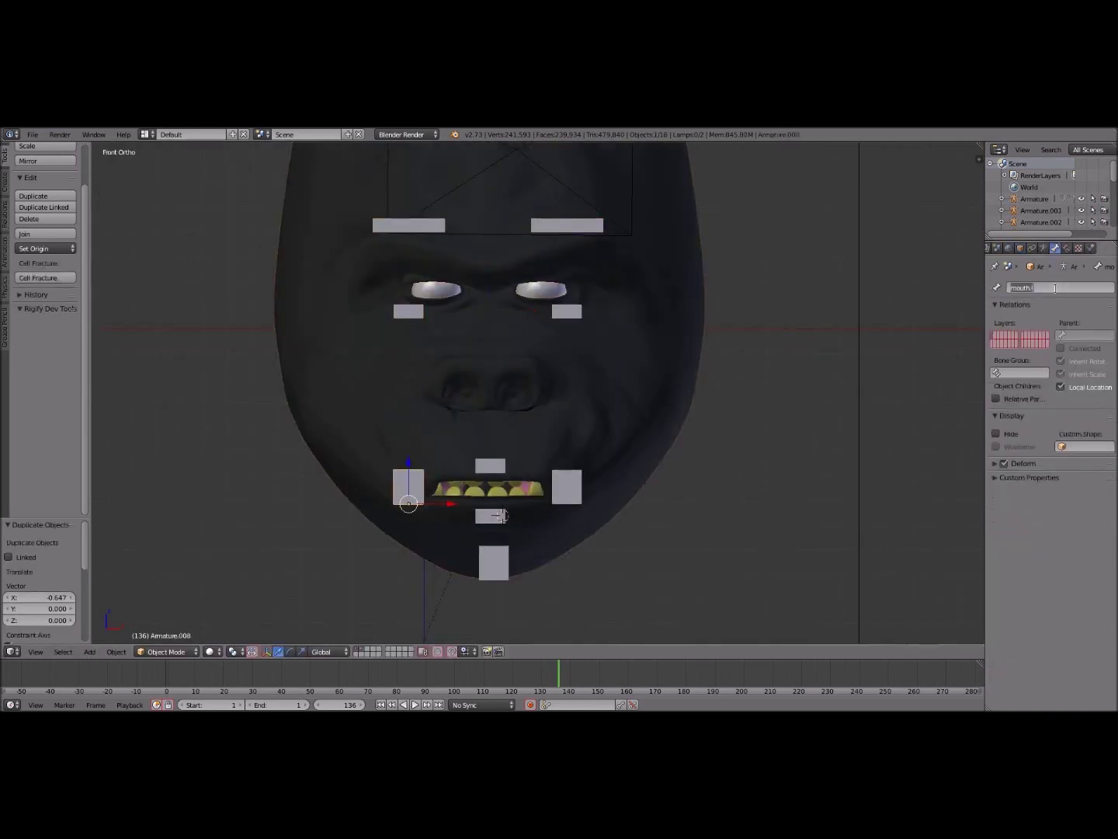
{"action": "type", "text": "r"}
{"action": "right_click", "coordinate": [409, 311]}
{"action": "right_click", "coordinate": [409, 226]}
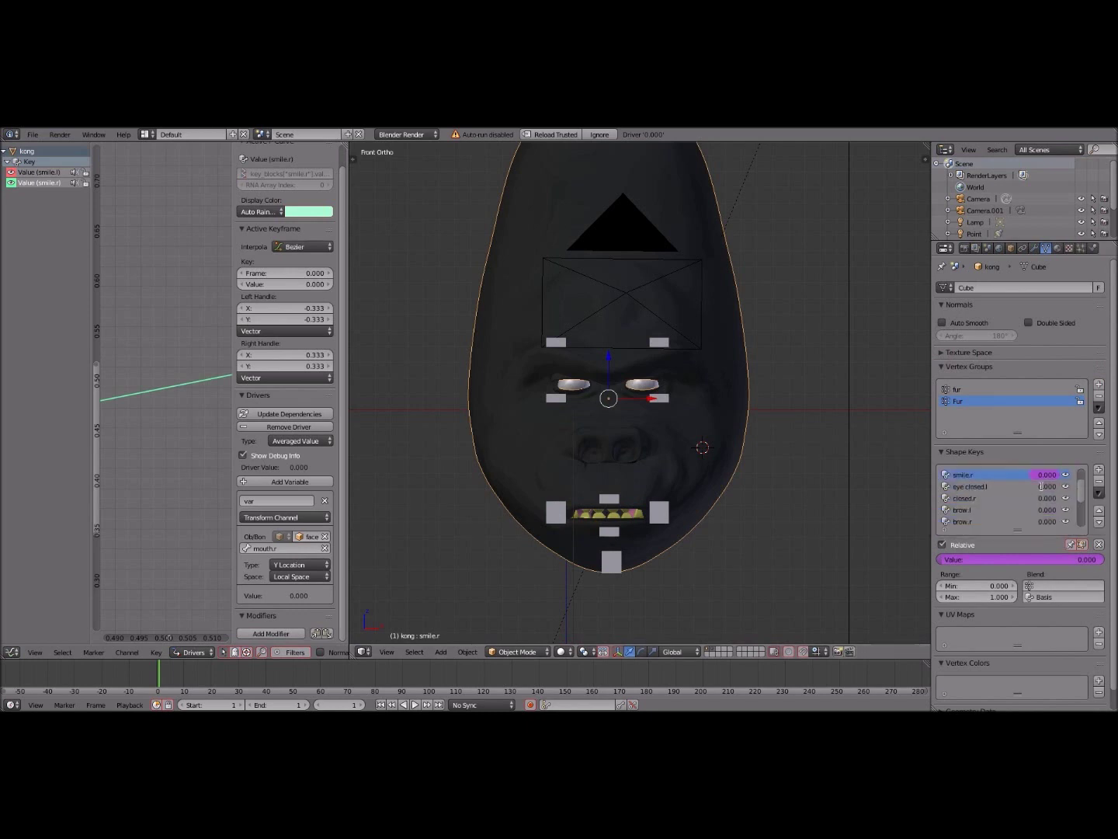
Paste drivers onto the shape keys and set the eye closed.l driver bone to eyebone.l.
{"action": "right_click", "coordinate": [1052, 490]}
{"action": "left_click", "coordinate": [1017, 522]}
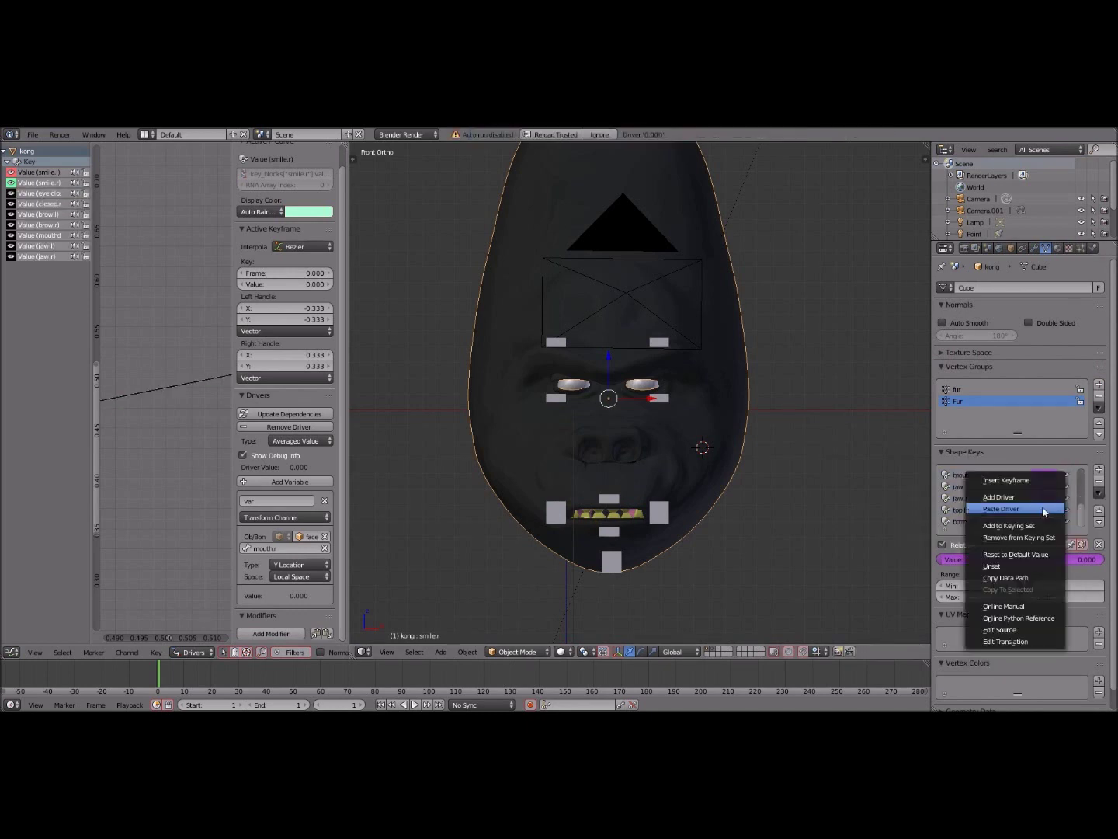
{"action": "left_click", "coordinate": [84, 194]}
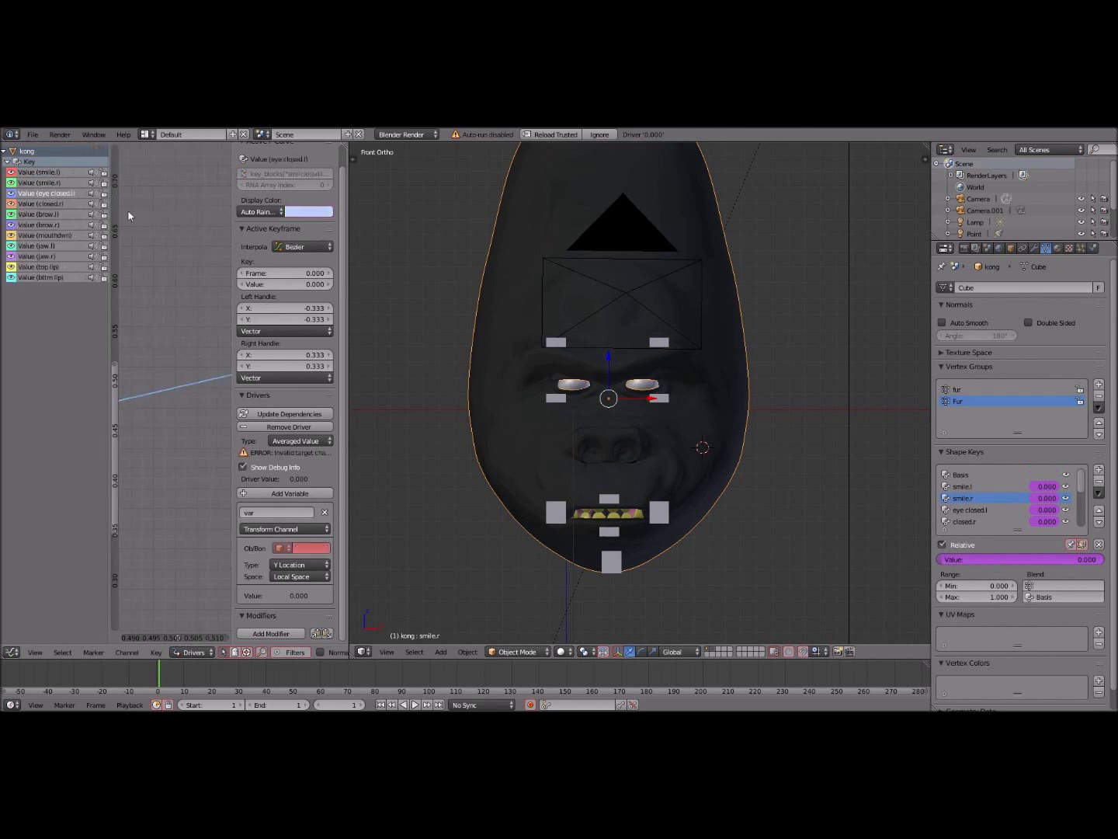
{"action": "left_click", "coordinate": [282, 560]}
{"action": "left_click", "coordinate": [298, 606]}
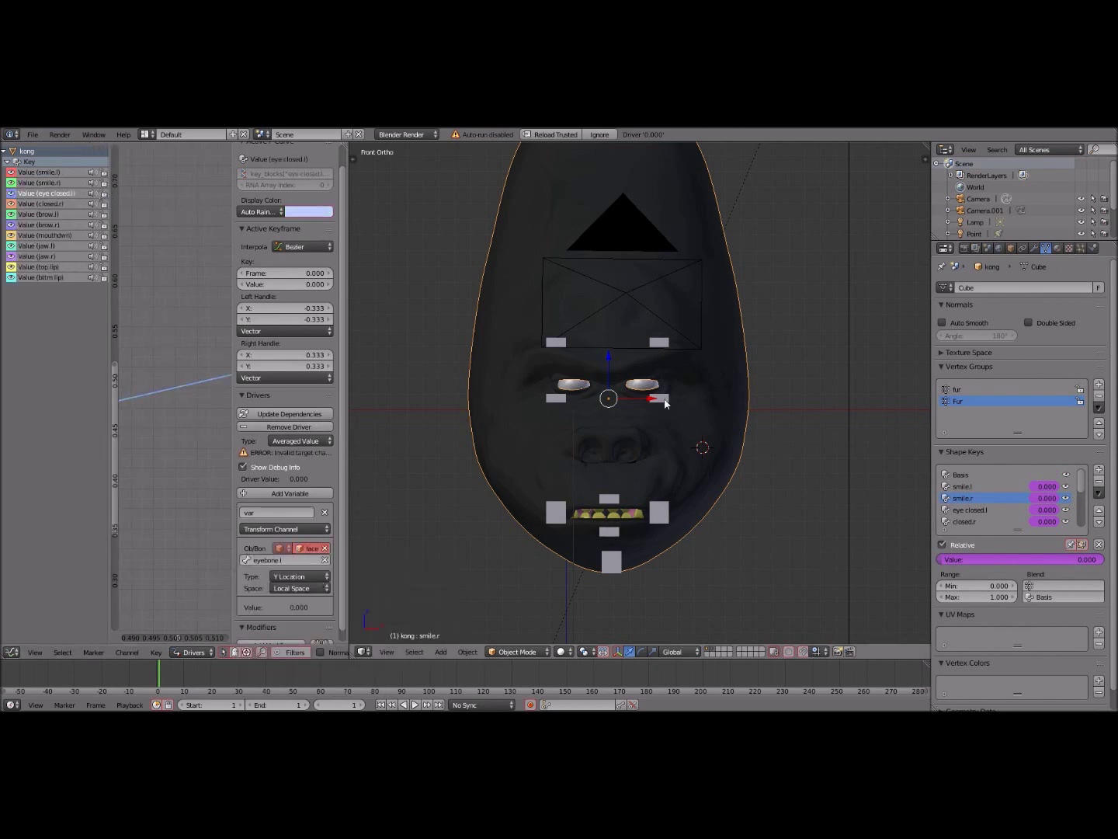
{"action": "left_click", "coordinate": [1046, 510]}
{"action": "key", "text": "Escape"}
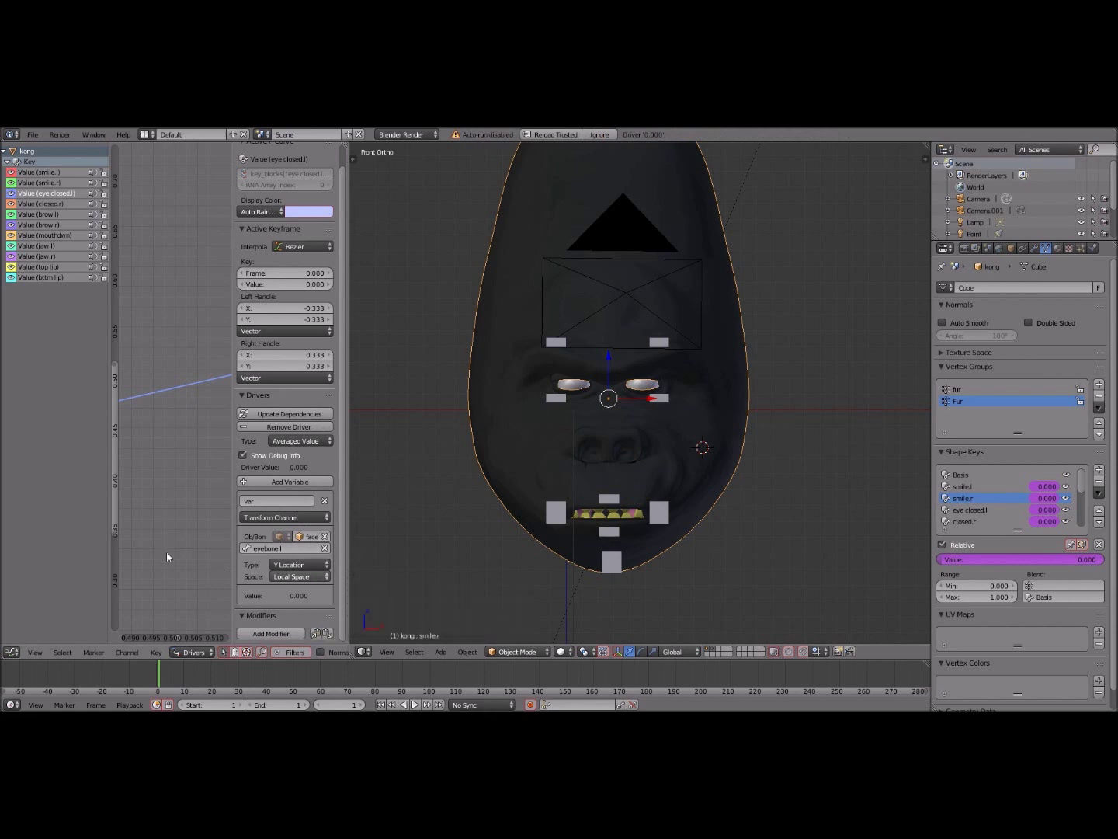
Add a Generator modifier to the smile.r driver and test-move the eye control.
{"action": "left_click", "coordinate": [38, 183]}
{"action": "left_click", "coordinate": [270, 632]}
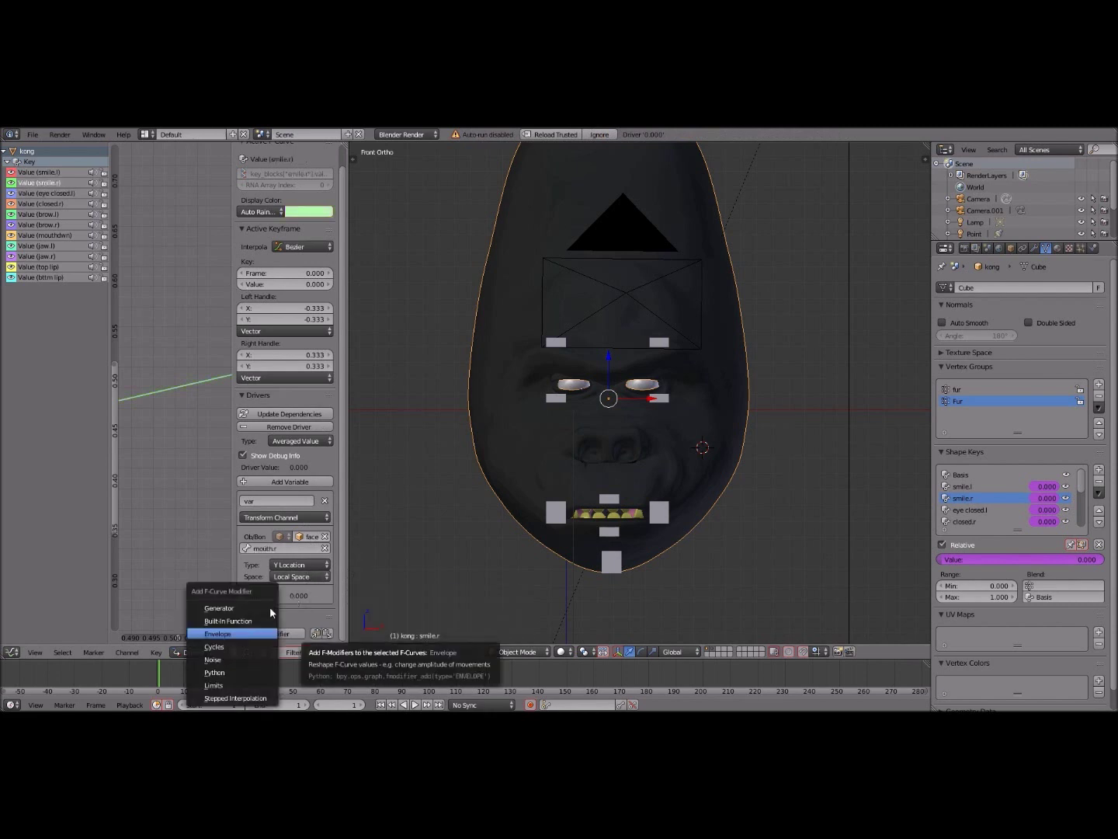
{"action": "left_click", "coordinate": [233, 632]}
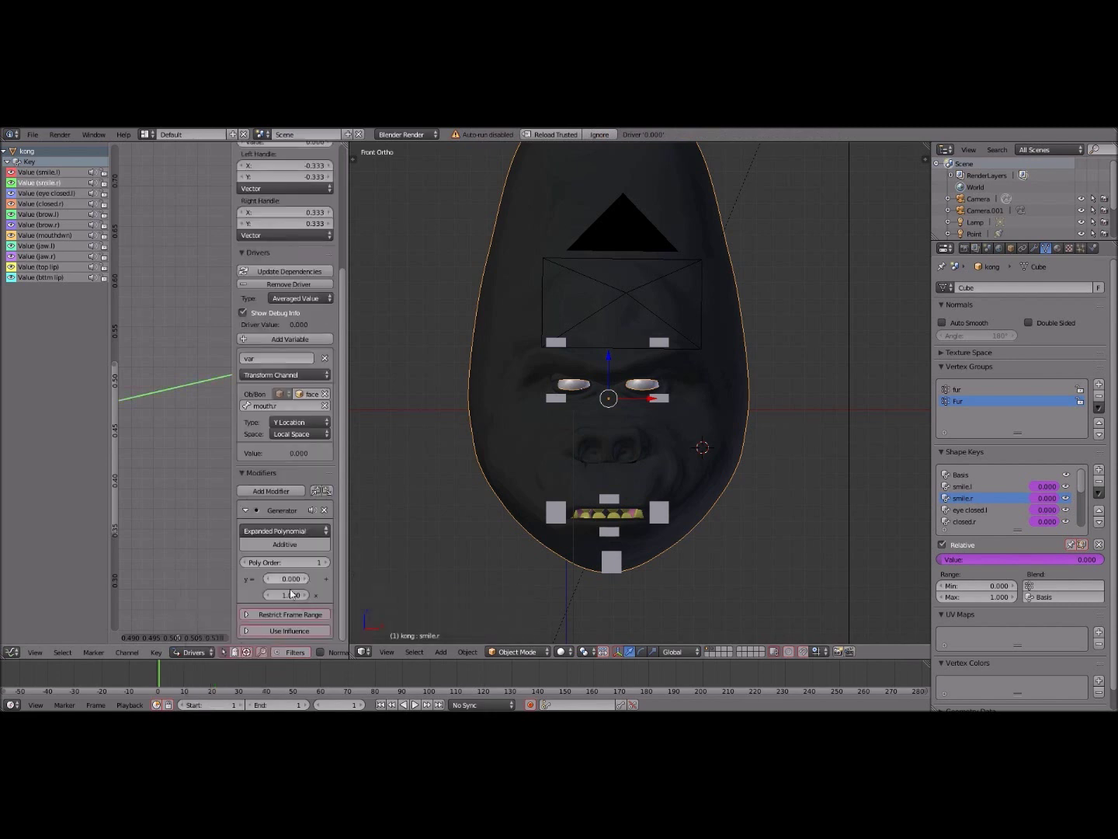
{"action": "right_click", "coordinate": [664, 405]}
{"action": "key", "text": "g"}
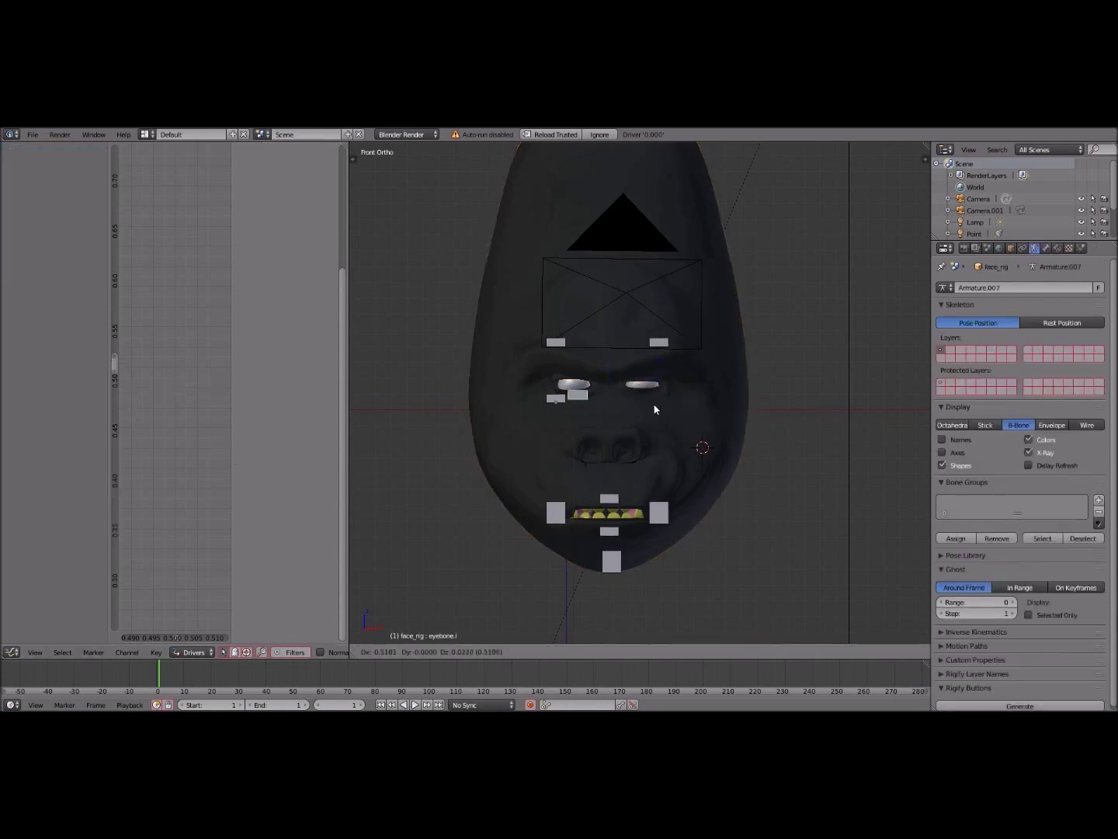
{"action": "key", "text": "Escape"}
Reselect the head mesh and review the eye closed.l and closed.r driver channels.
{"action": "right_click", "coordinate": [554, 511]}
{"action": "right_click", "coordinate": [554, 511]}
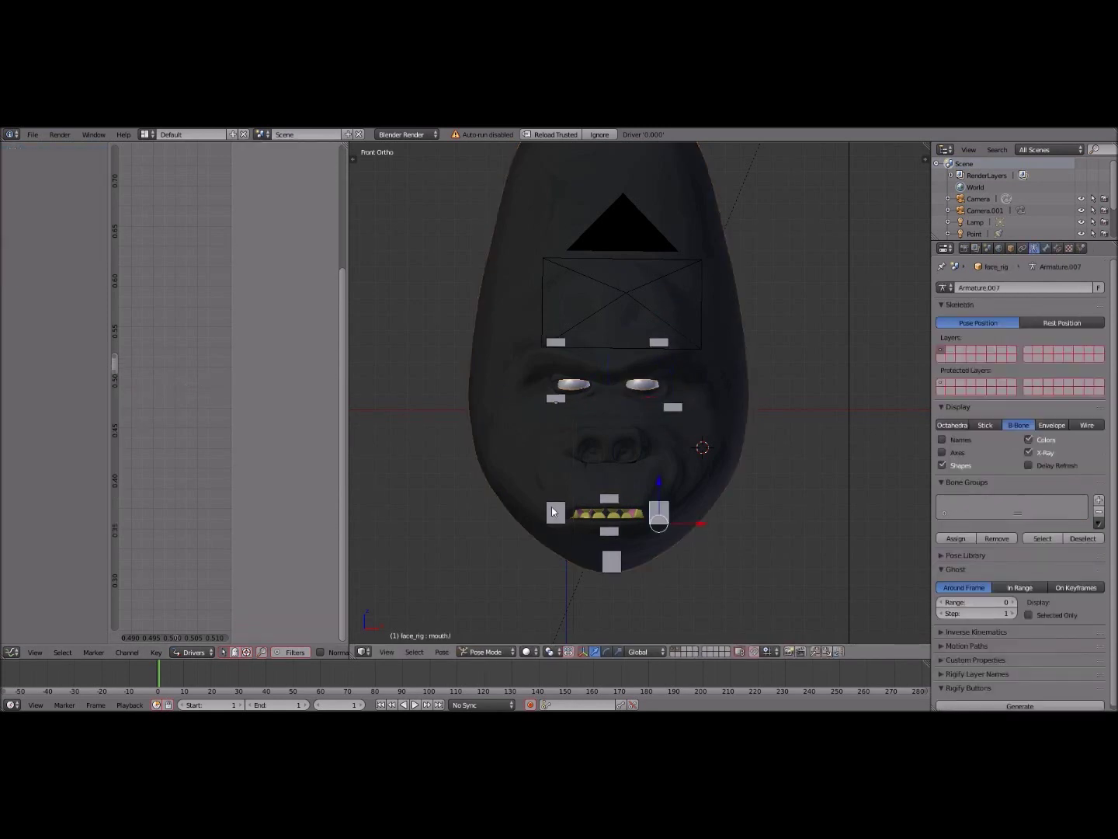
{"action": "right_click", "coordinate": [561, 573]}
{"action": "left_click", "coordinate": [46, 192]}
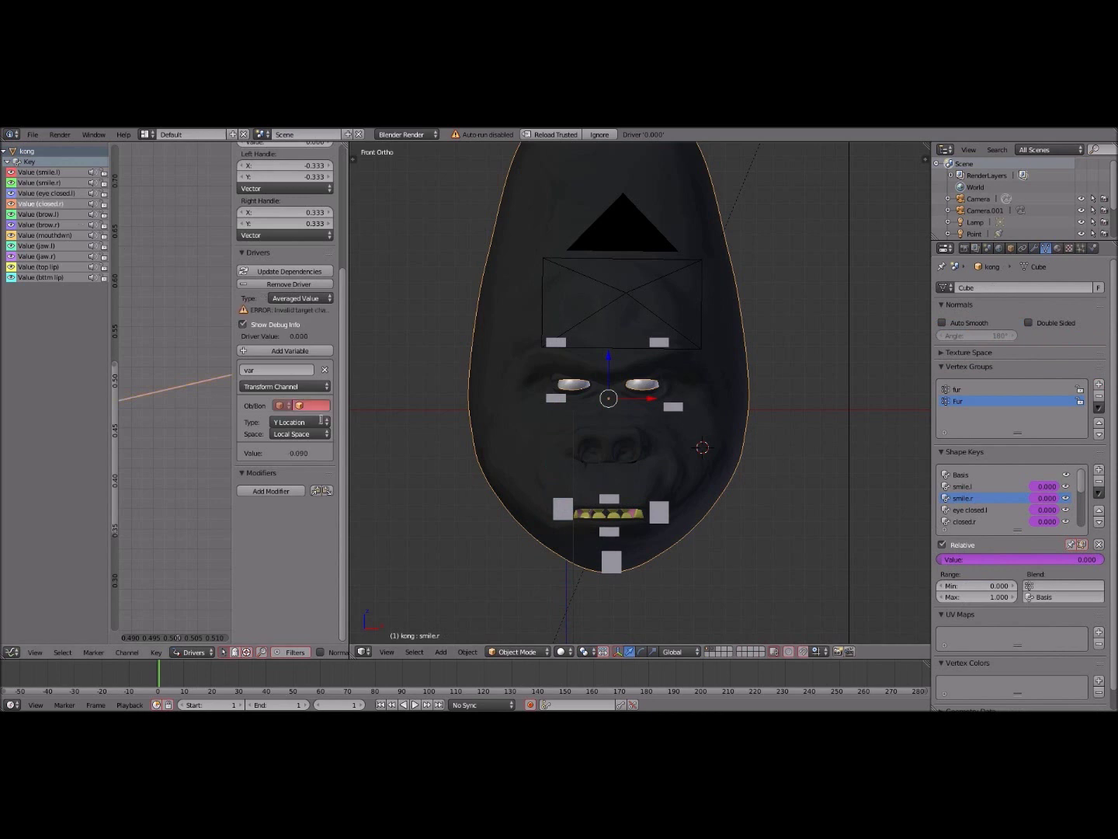
{"action": "right_click", "coordinate": [516, 392]}
{"action": "right_click", "coordinate": [481, 382]}
Add a -0.5 Generator modifier to the brow driver and raise browbone.l to test it.
{"action": "left_click", "coordinate": [47, 191]}
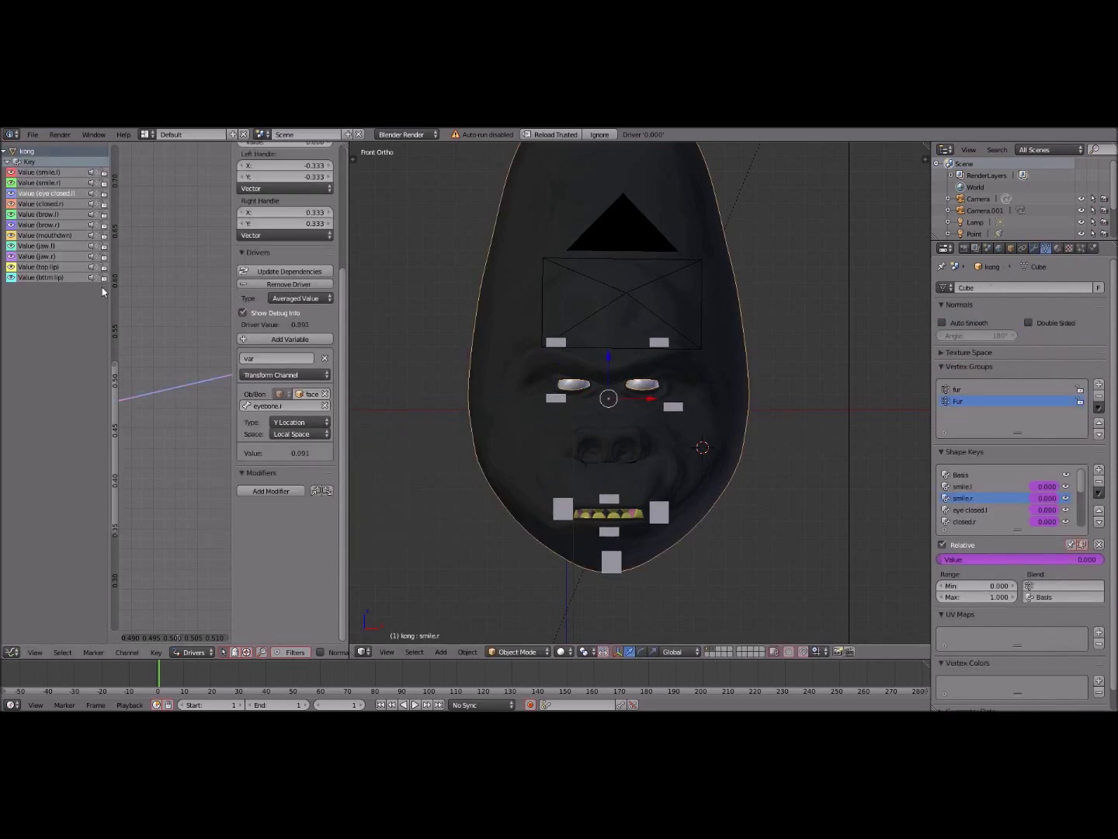
{"action": "left_click", "coordinate": [299, 301]}
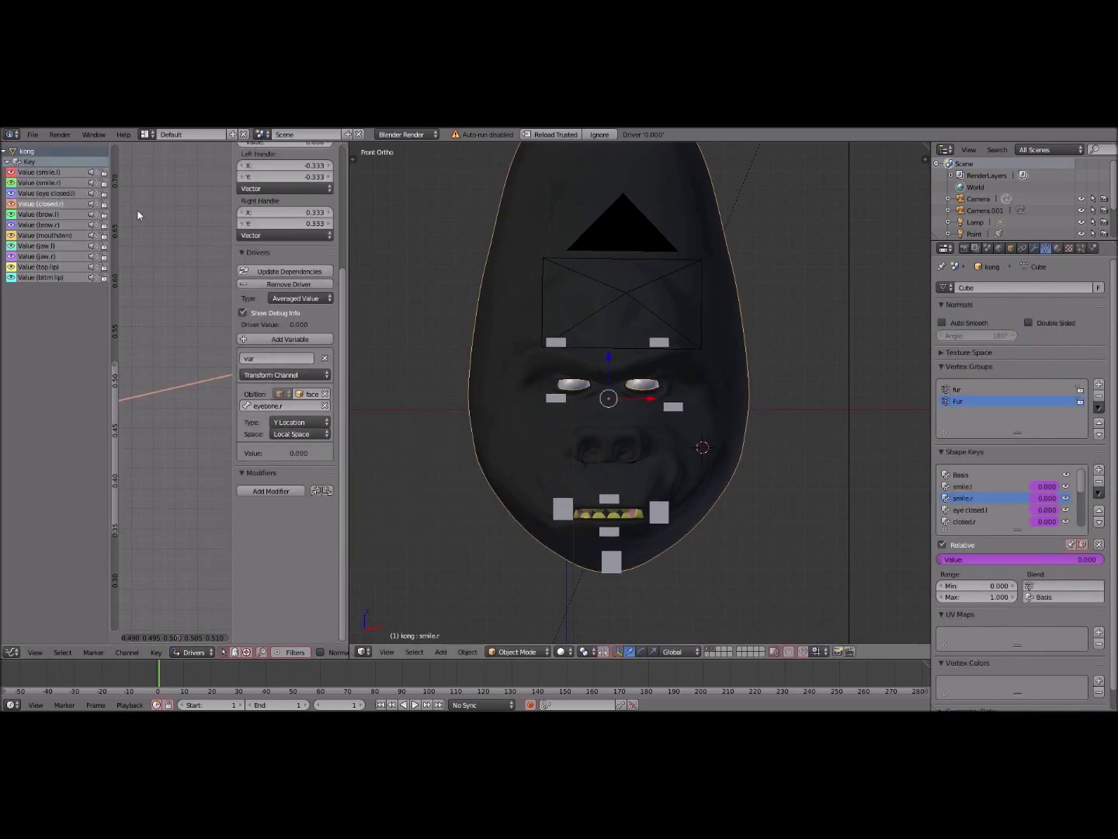
{"action": "left_click", "coordinate": [47, 191]}
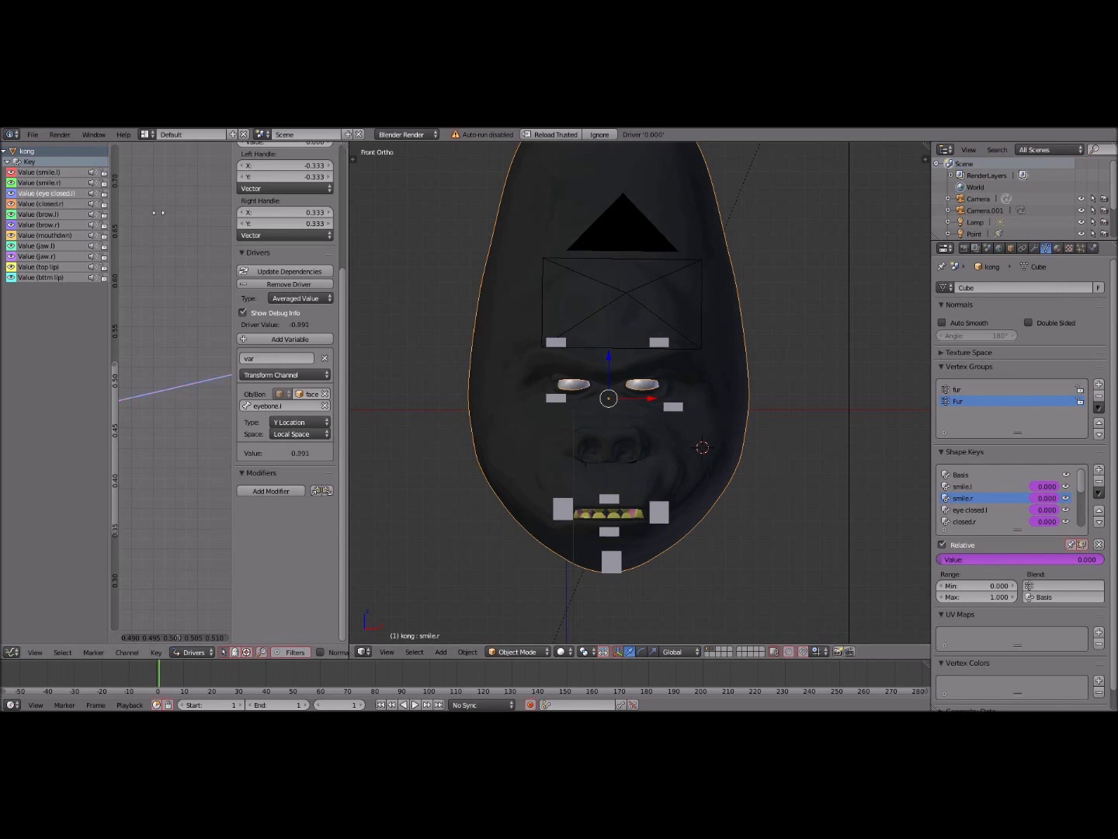
{"action": "left_click", "coordinate": [47, 203]}
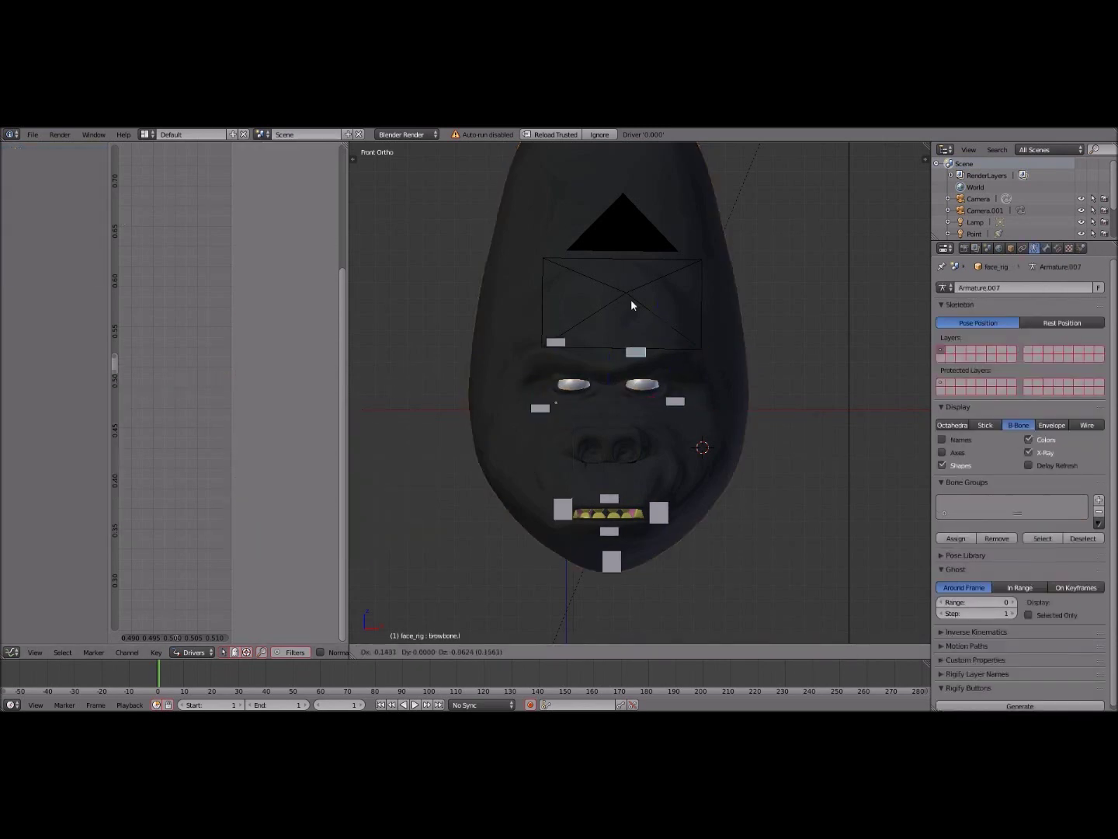
{"action": "left_click", "coordinate": [270, 491]}
{"action": "left_click", "coordinate": [299, 422]}
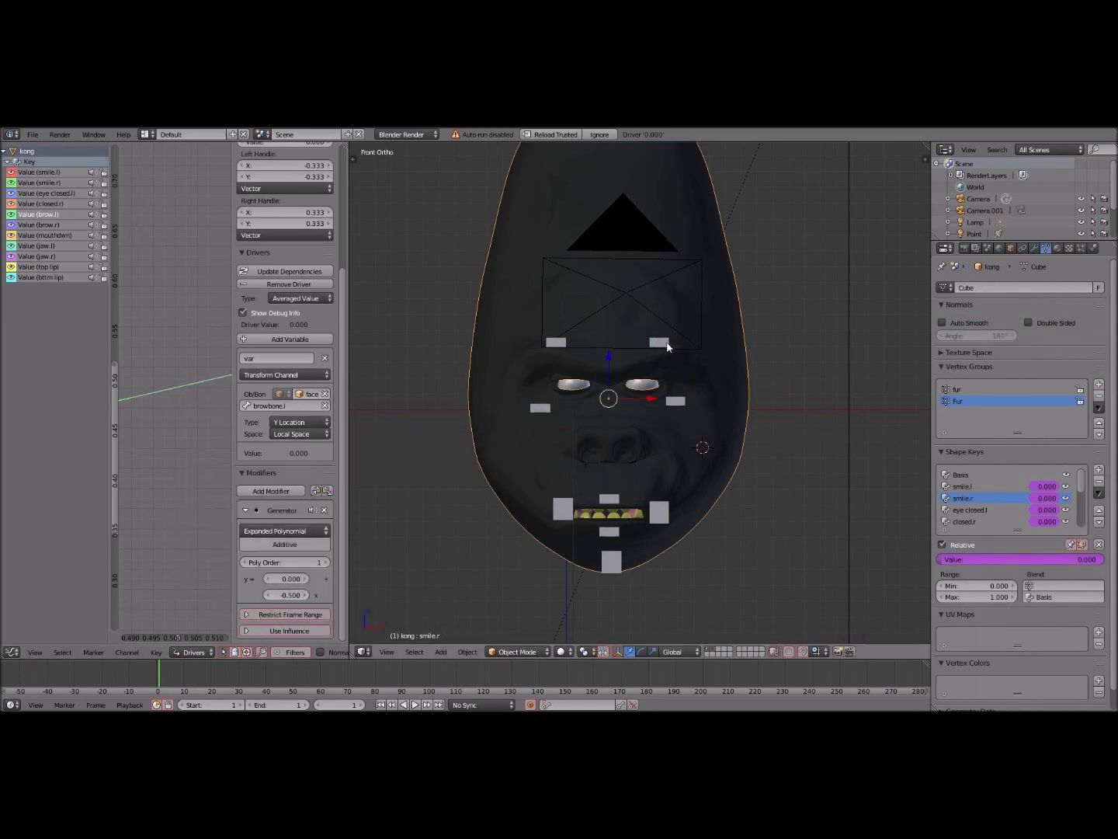
{"action": "right_click_drag", "start_coordinate": [666, 342], "coordinate": [679, 305]}
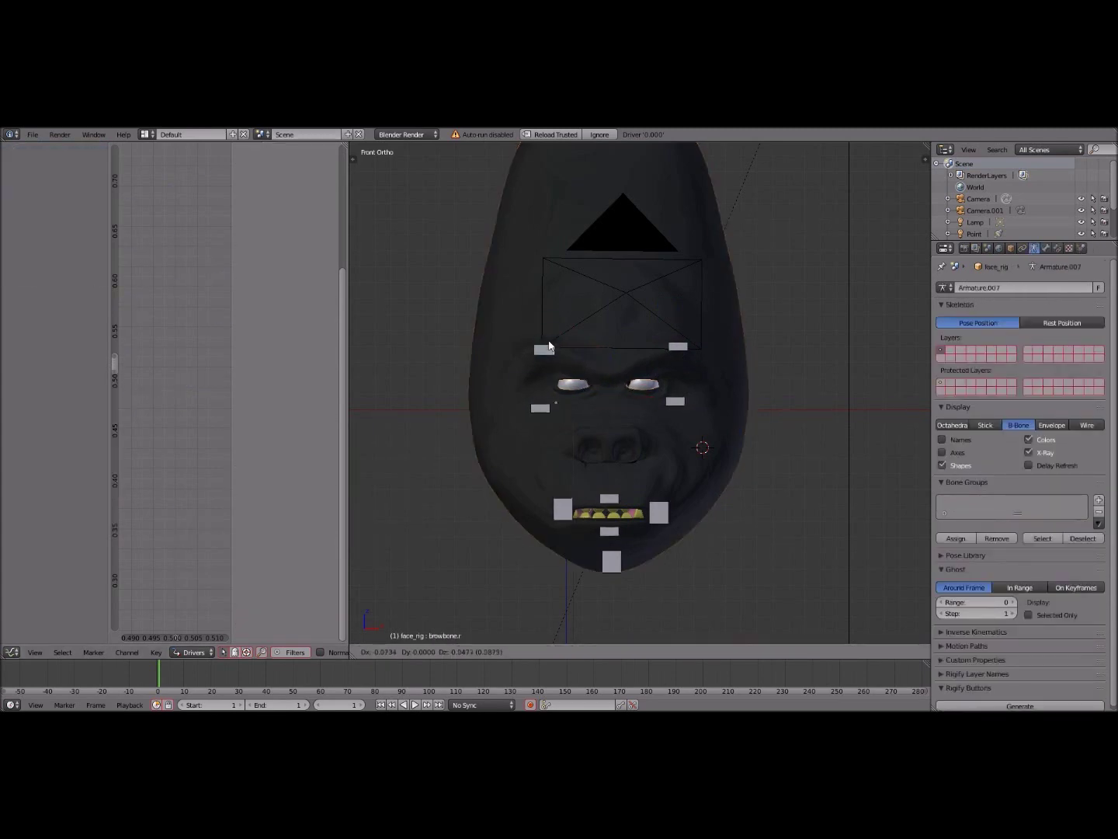
Target the jaw driver at the face rig's jaw bone and add a Generator modifier.
{"action": "left_click", "coordinate": [301, 405]}
{"action": "left_click", "coordinate": [312, 465]}
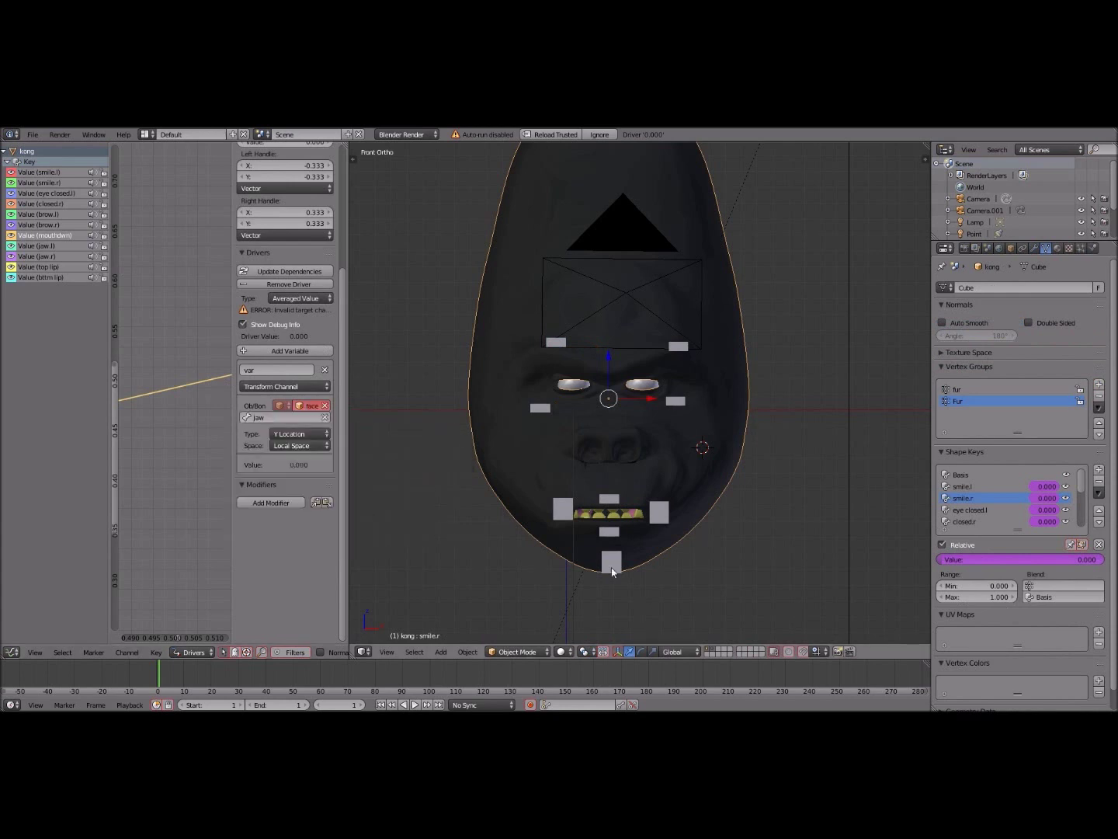
{"action": "right_click", "coordinate": [612, 563]}
{"action": "key", "text": "ctrl+Tab"}
{"action": "scroll", "coordinate": [572, 554], "scroll_direction": "up", "scroll_amount": 3, "text": "shift"}
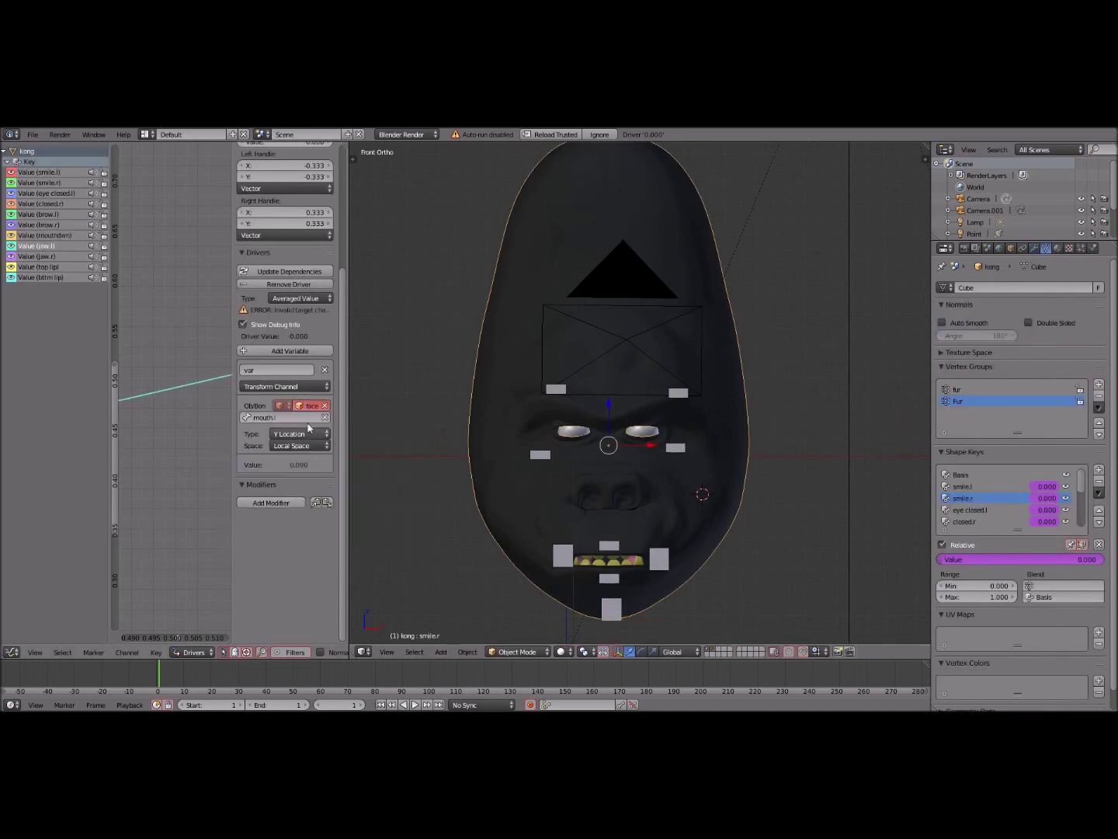
{"action": "left_click", "coordinate": [280, 502]}
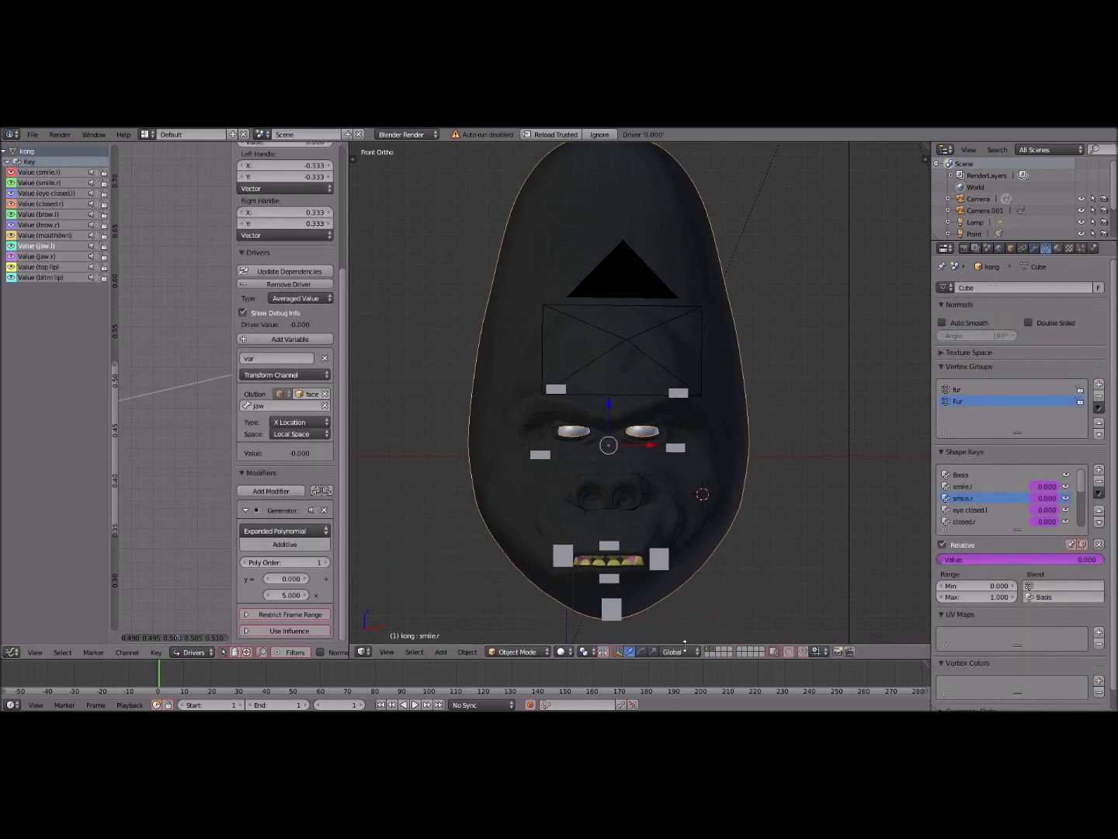
Adjust the jaw.r driver's scaling coefficient and test it by moving the jaw bone.
{"action": "left_click", "coordinate": [52, 256]}
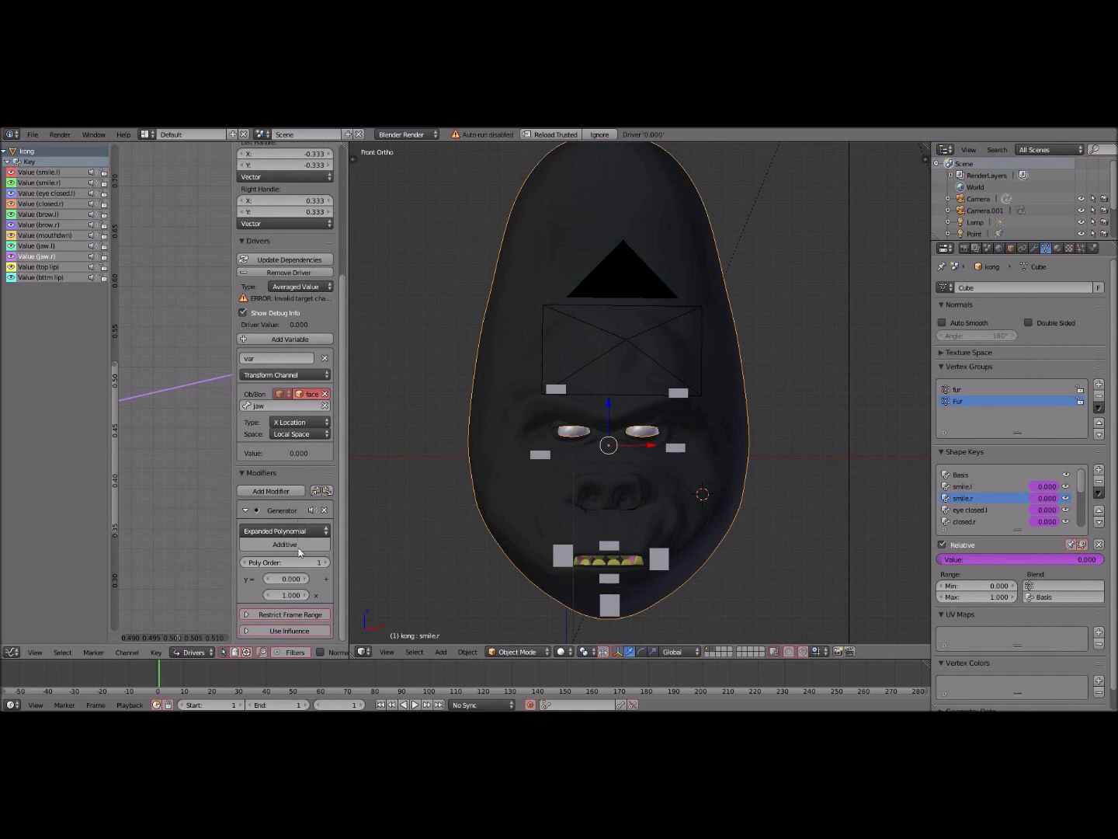
{"action": "left_click_drag", "start_coordinate": [290, 595], "coordinate": [255, 595]}
{"action": "right_click", "coordinate": [611, 605]}
{"action": "key", "text": "g"}
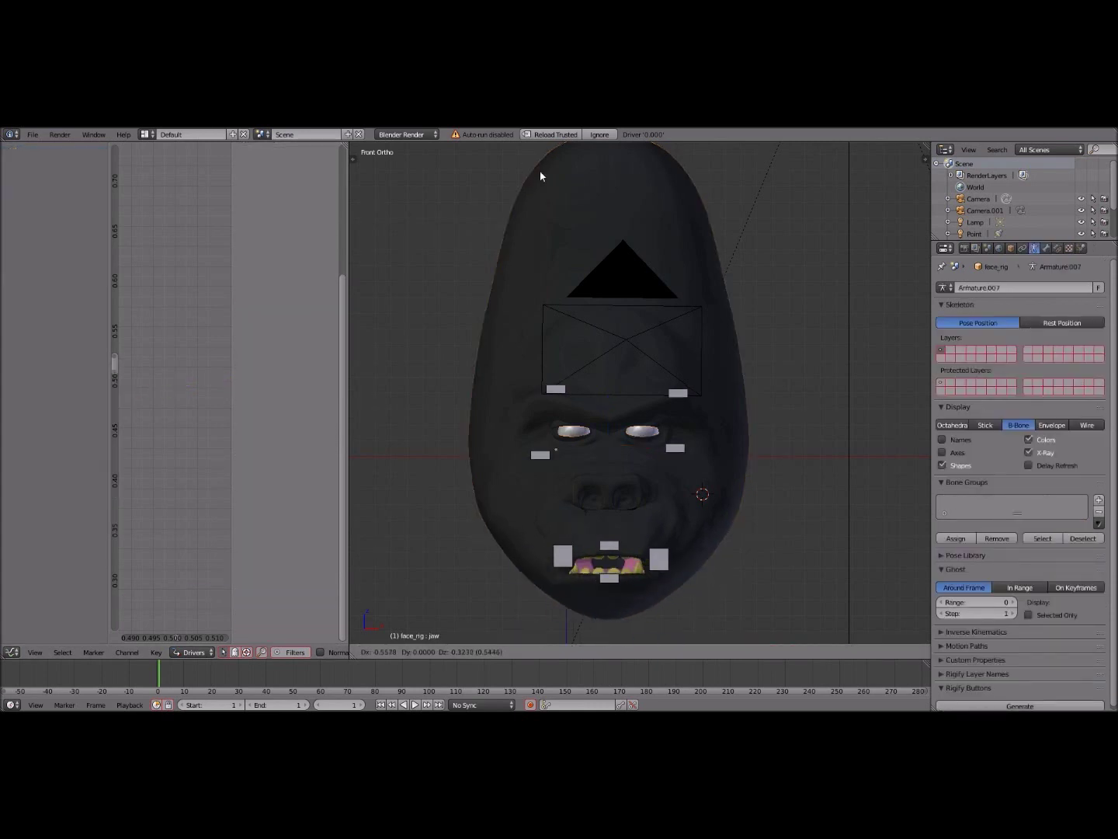
{"action": "right_click", "coordinate": [587, 570]}
{"action": "key", "text": "ctrl+Tab"}
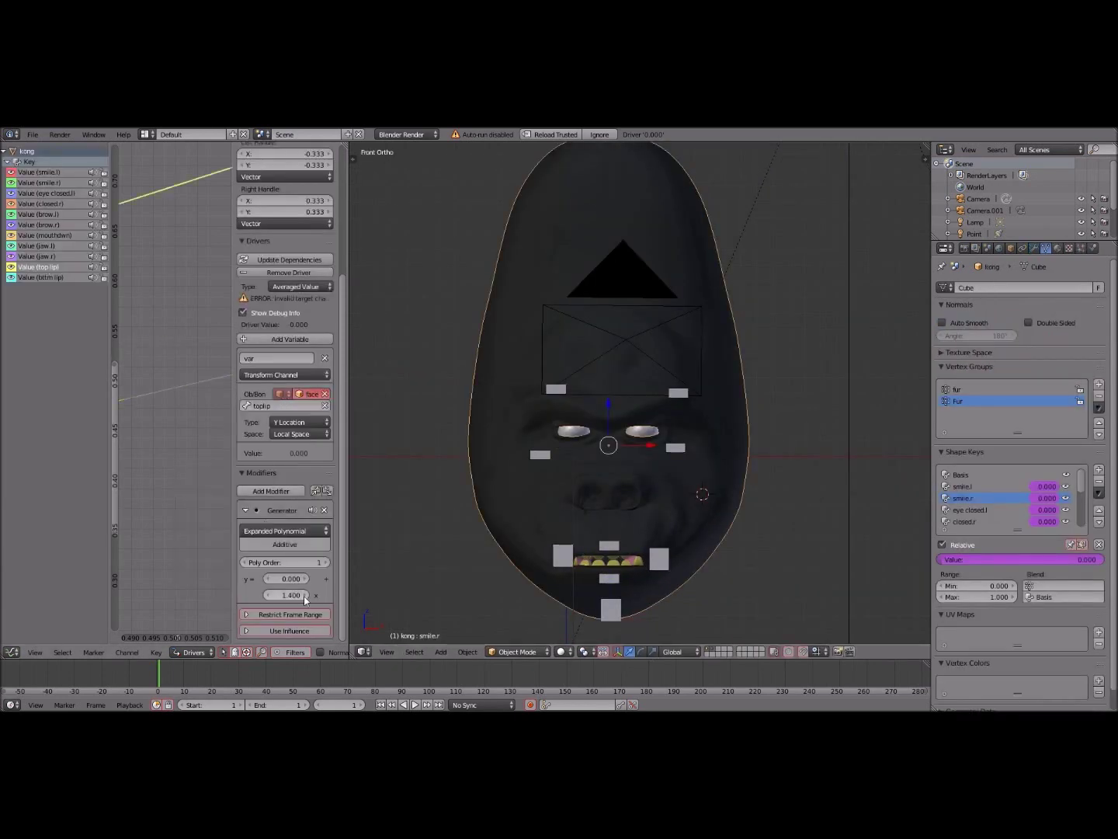
Raise the toplip control bone along Z to test the top-lip shape key.
{"action": "right_click", "coordinate": [609, 536]}
{"action": "key", "text": "g"}
{"action": "key", "text": "z"}
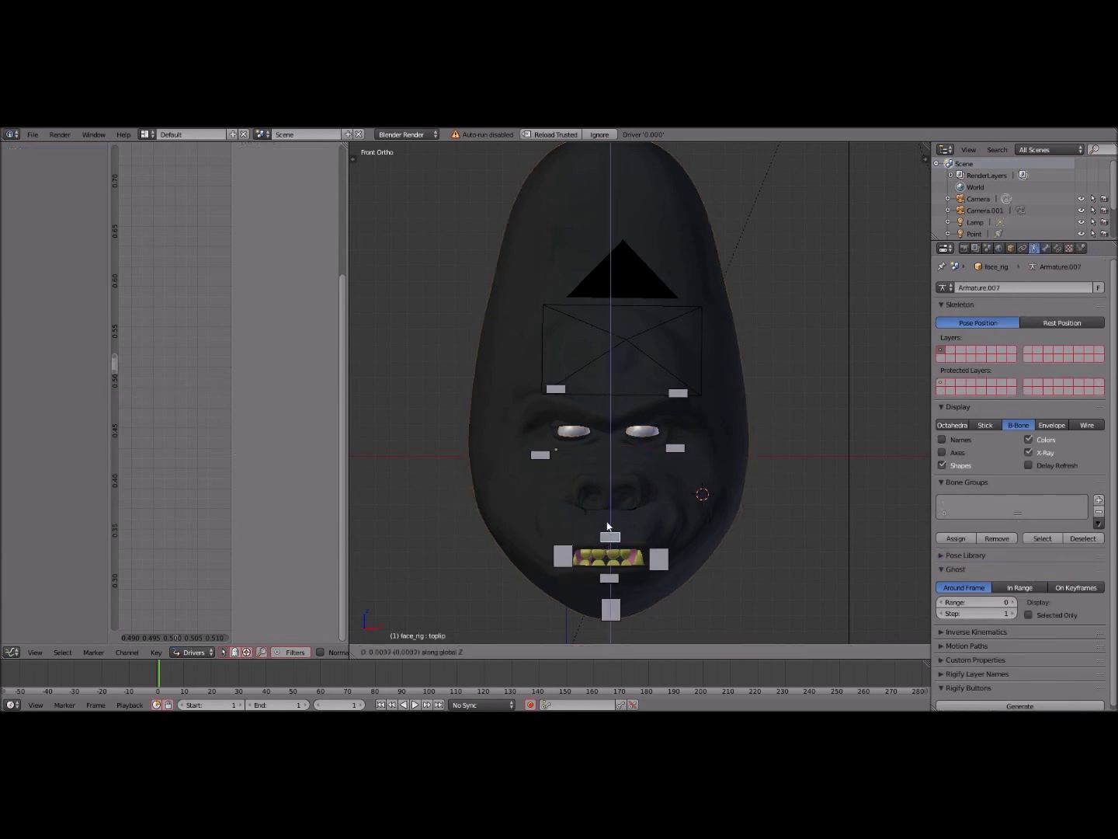
{"action": "middle_click_drag", "start_coordinate": [617, 184], "coordinate": [624, 570]}
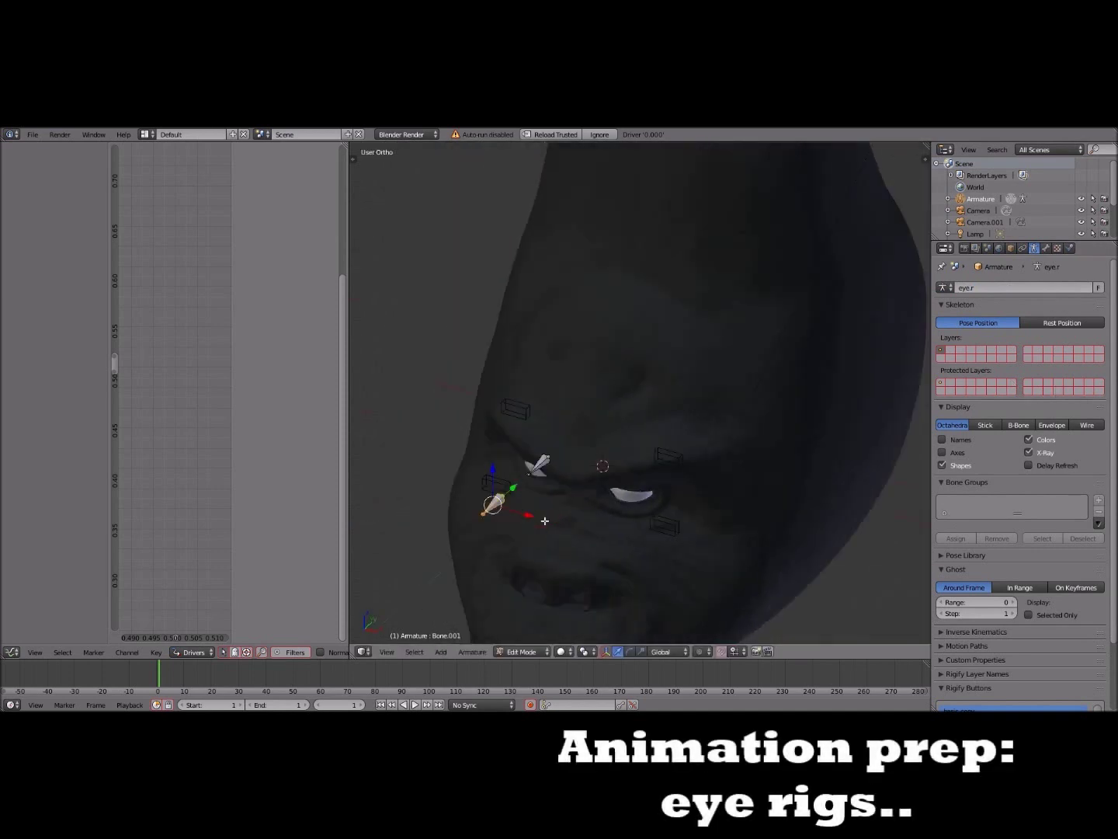
Add an IK bone constraint on the right eye bone targeting the look.r bone.
{"action": "right_click", "coordinate": [541, 478]}
{"action": "left_click", "coordinate": [1045, 249]}
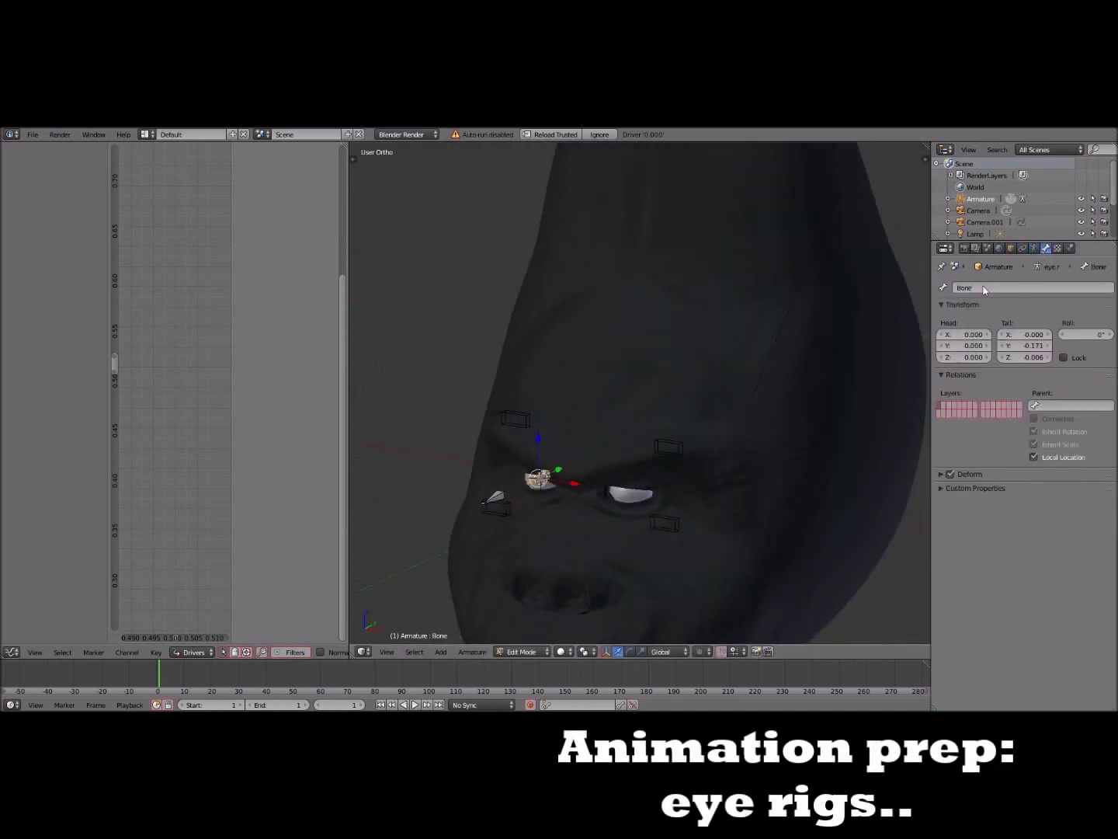
{"action": "scroll", "coordinate": [647, 458], "scroll_direction": "down", "scroll_amount": 5, "text": "shift"}
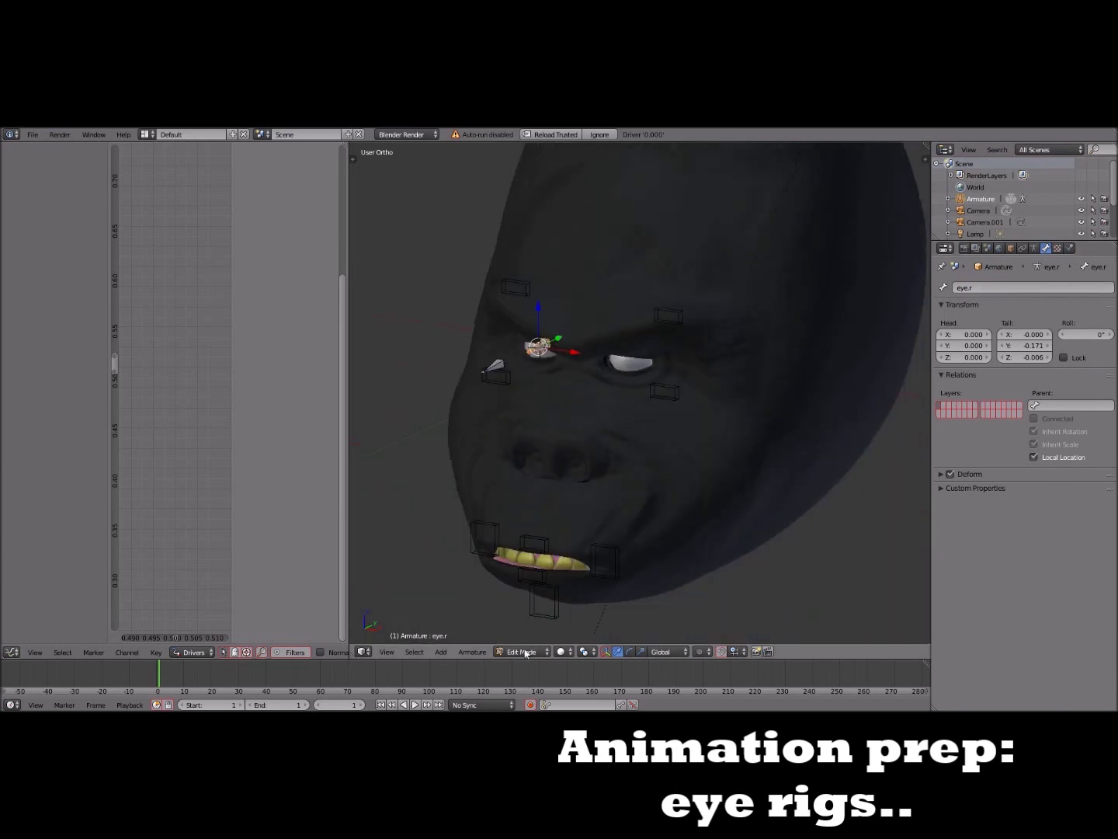
{"action": "key", "text": "ctrl+Tab"}
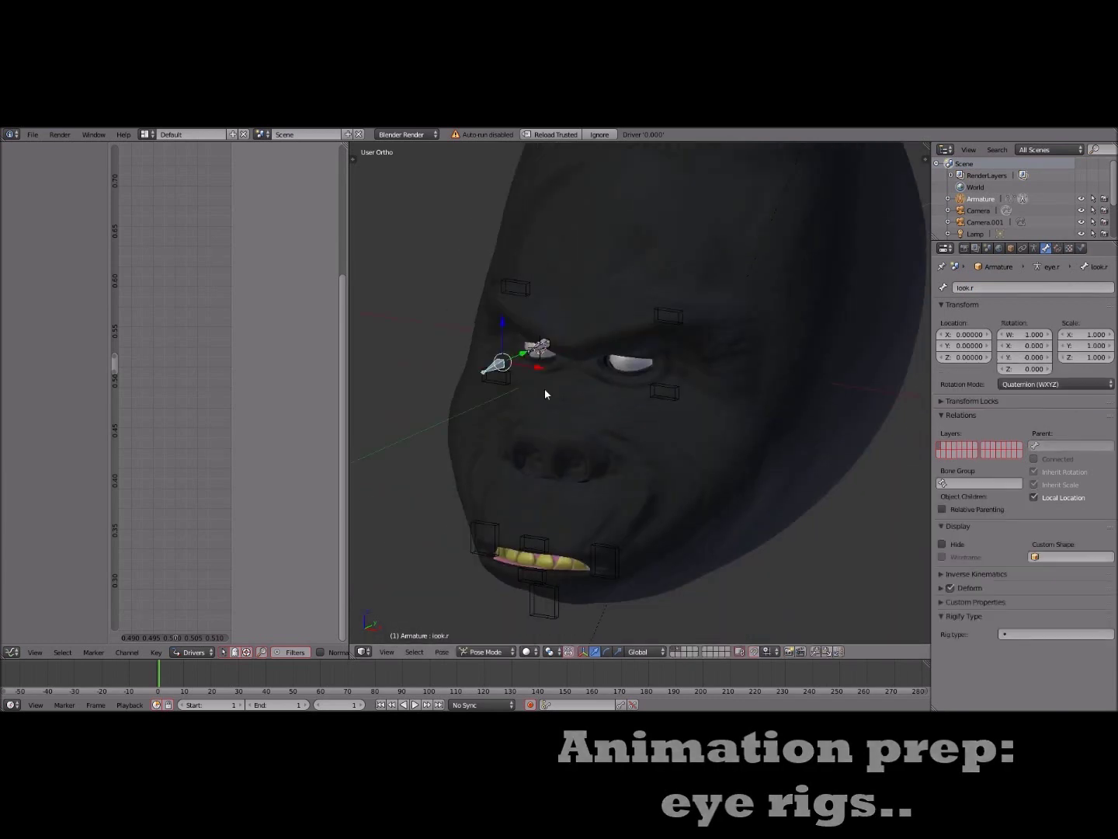
{"action": "left_click", "coordinate": [1058, 248]}
{"action": "right_click", "coordinate": [543, 347]}
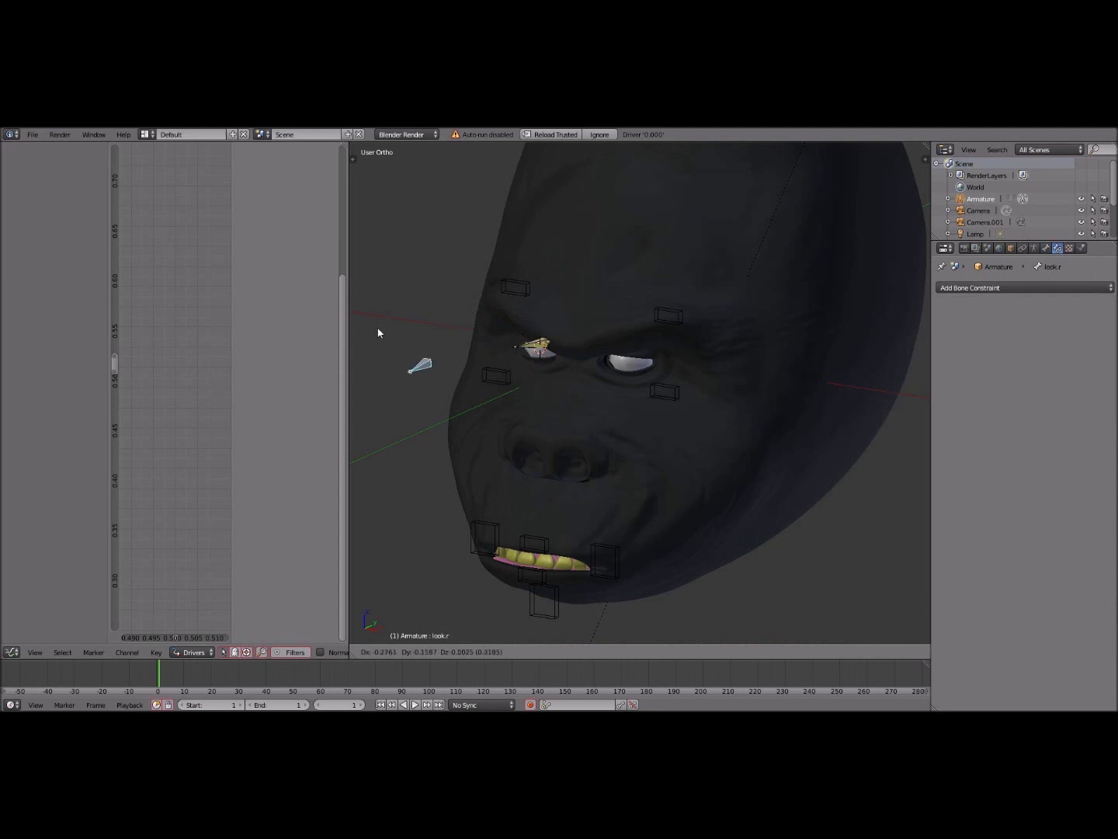
Toggle the eye armature between edit and pose modes, viewing the eye bones from the front.
{"action": "middle_click_drag", "start_coordinate": [457, 366], "coordinate": [497, 466]}
{"action": "left_click", "coordinate": [486, 652]}
{"action": "left_click", "coordinate": [488, 625]}
{"action": "mouse_move", "coordinate": [590, 389]}
{"action": "middle_mouse_down"}
{"action": "mouse_move", "coordinate": [627, 360]}
{"action": "mouse_move", "coordinate": [608, 380]}
{"action": "middle_mouse_up"}
{"action": "key", "text": "KP_1"}
{"action": "key", "text": "ctrl+Tab"}
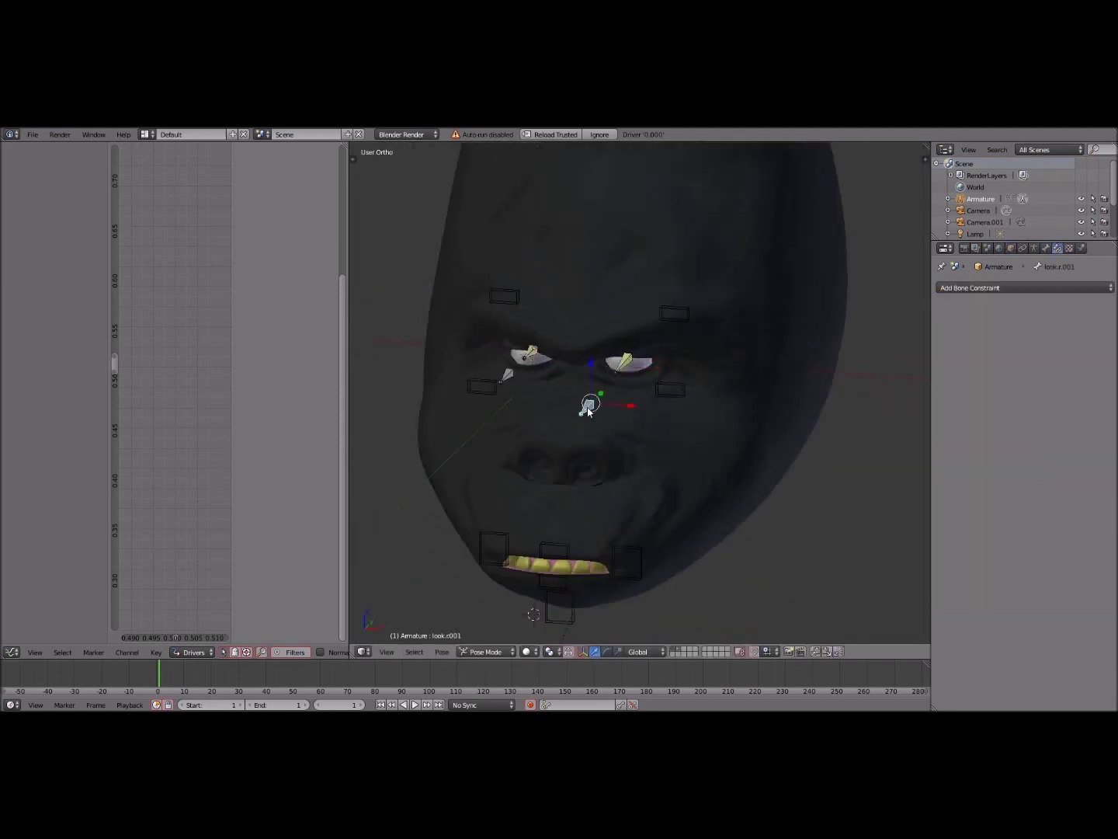
{"action": "middle_click_drag", "start_coordinate": [588, 413], "coordinate": [618, 257]}
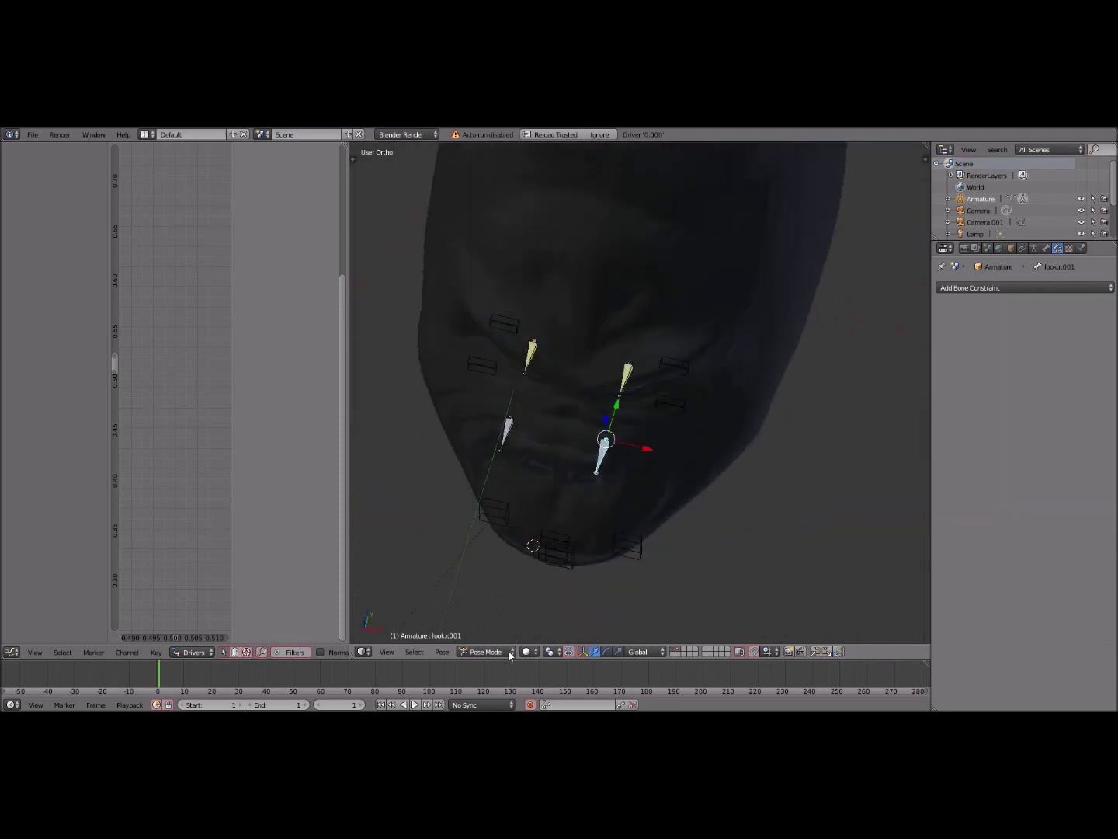
In edit mode, reposition the bone beside the face from the side view, adjusting its height along Z.
{"action": "key", "text": "Tab"}
{"action": "key", "text": "KP_1"}
{"action": "key", "text": "KP_3"}
{"action": "key", "text": "g"}
{"action": "left_click", "coordinate": [542, 428]}
{"action": "key", "text": "g"}
{"action": "key", "text": "z"}
{"action": "left_click", "coordinate": [538, 436]}
{"action": "key", "text": "KP_1"}
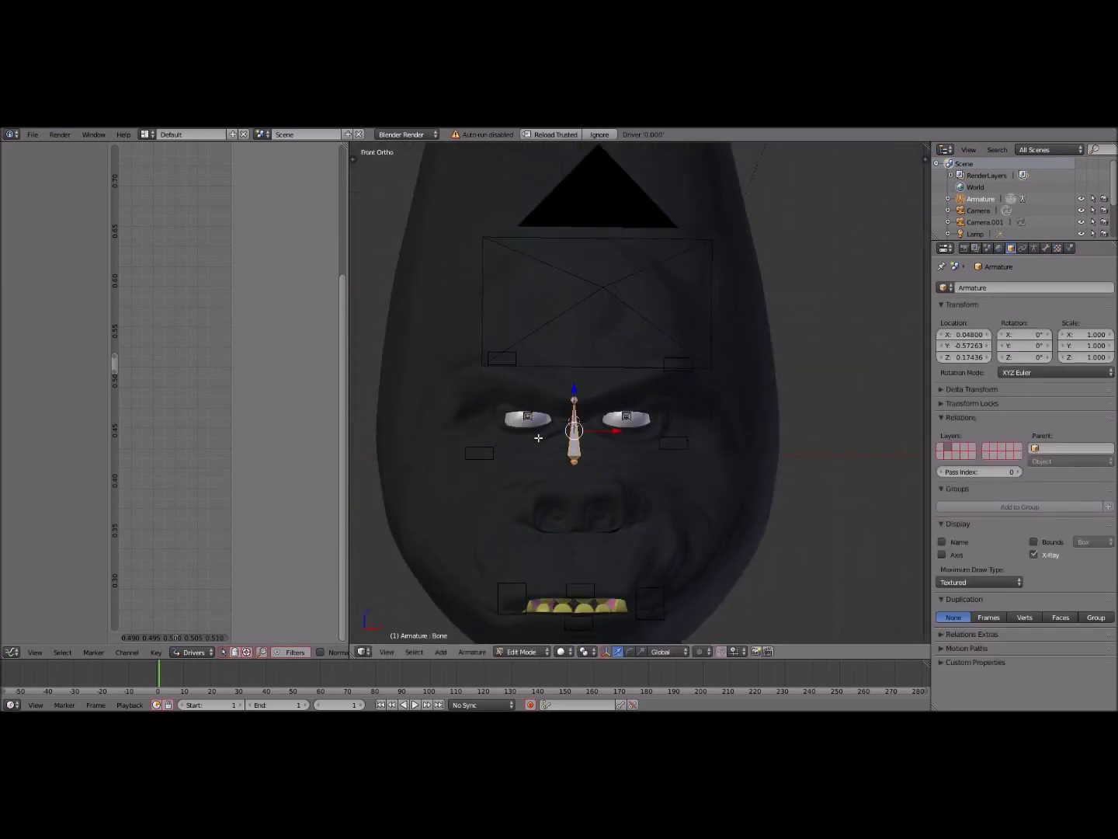
{"action": "middle_click_drag", "start_coordinate": [538, 437], "coordinate": [533, 544]}
Place the central eye control bone between the eyes using side and front views.
{"action": "key", "text": "Tab"}
{"action": "mouse_move", "coordinate": [533, 609]}
{"action": "middle_mouse_down"}
{"action": "mouse_move", "coordinate": [505, 651]}
{"action": "mouse_move", "coordinate": [549, 642]}
{"action": "middle_mouse_up"}
{"action": "left_click", "coordinate": [505, 651]}
{"action": "key", "text": "KP_1"}
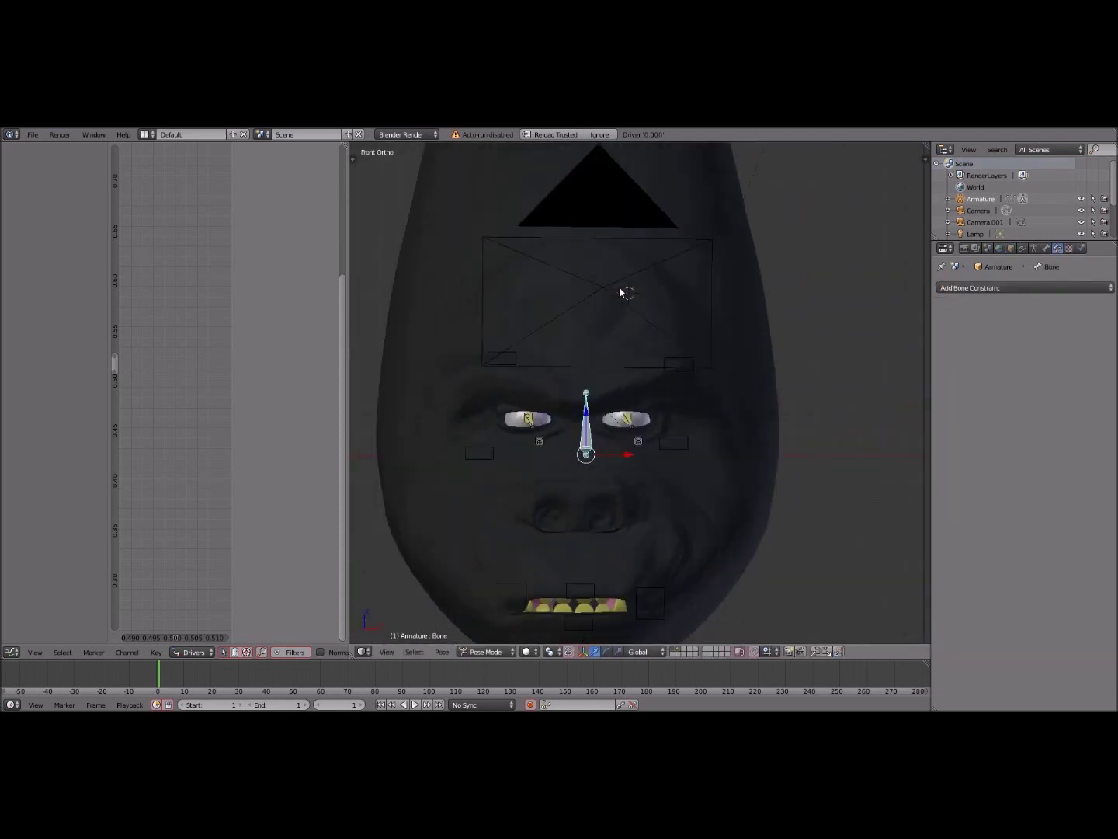
{"action": "key", "text": "KP_3"}
{"action": "key", "text": "g"}
{"action": "left_click", "coordinate": [615, 243]}
{"action": "key", "text": "KP_1"}
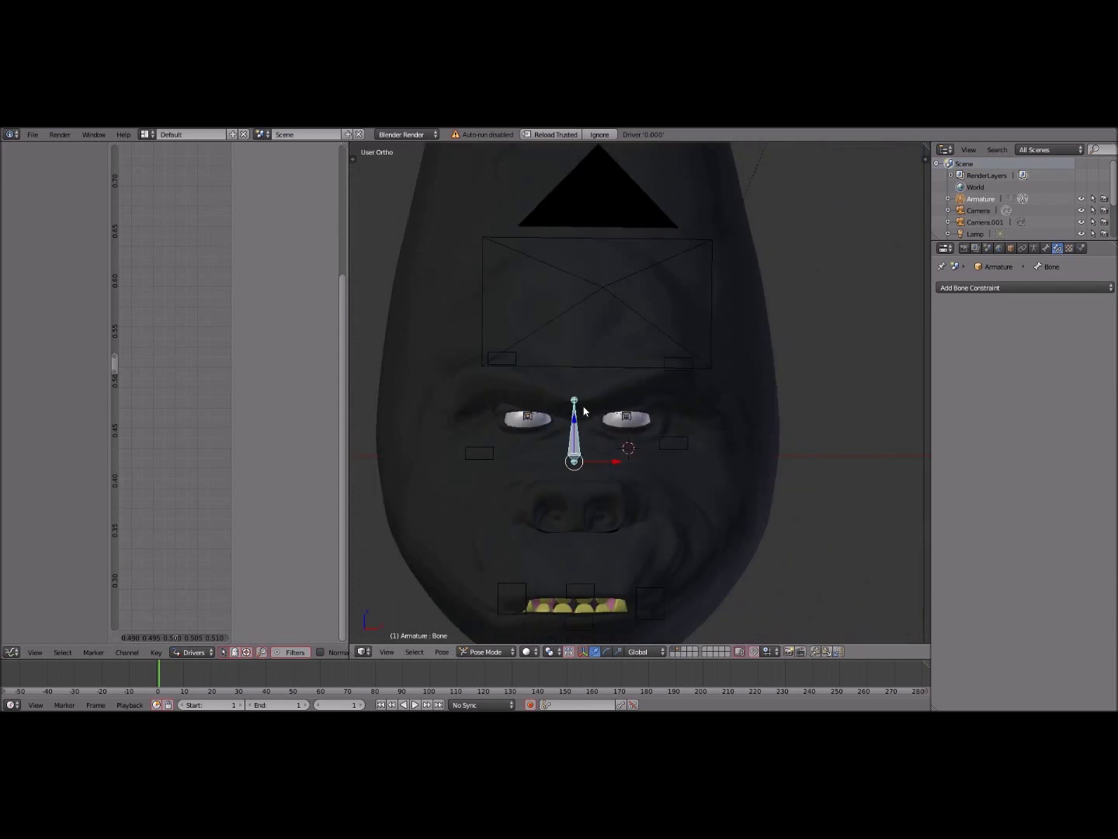
{"action": "middle_click_drag", "start_coordinate": [584, 410], "coordinate": [600, 661]}
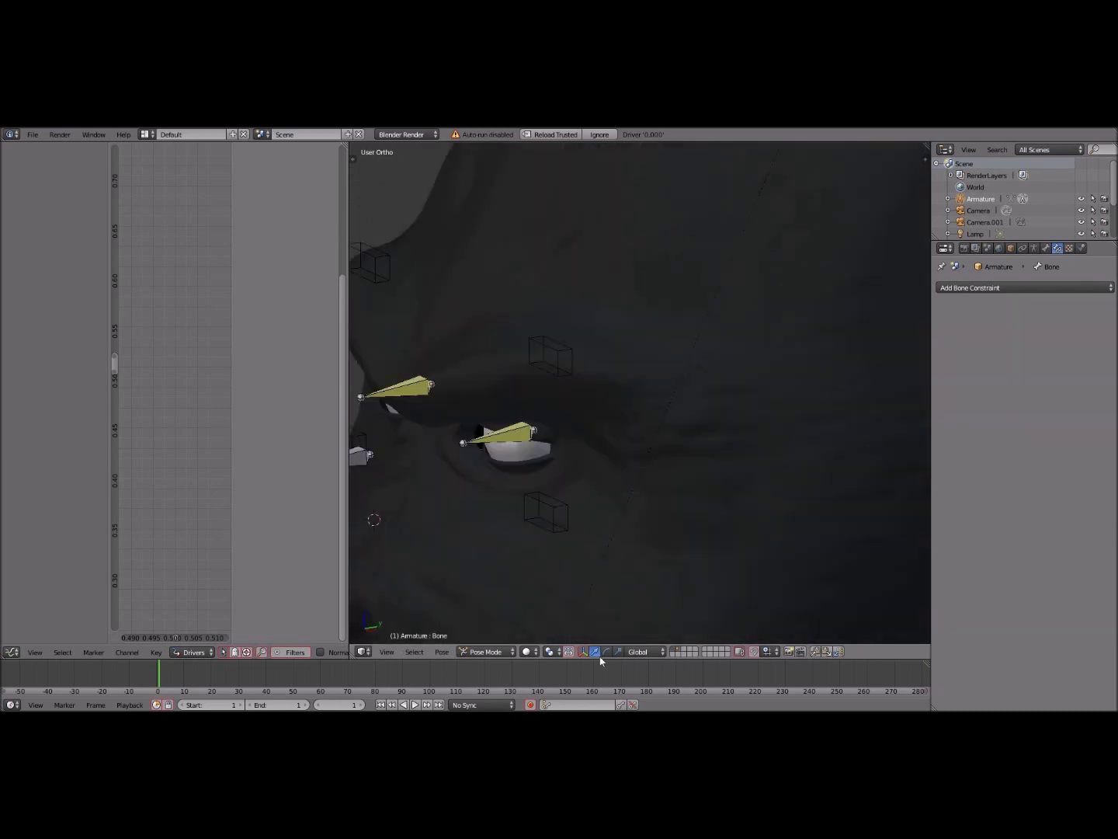
Parent the right eyeball mesh to the eye.r.001 bone with Ctrl+P > Bone.
{"action": "right_click", "coordinate": [520, 453]}
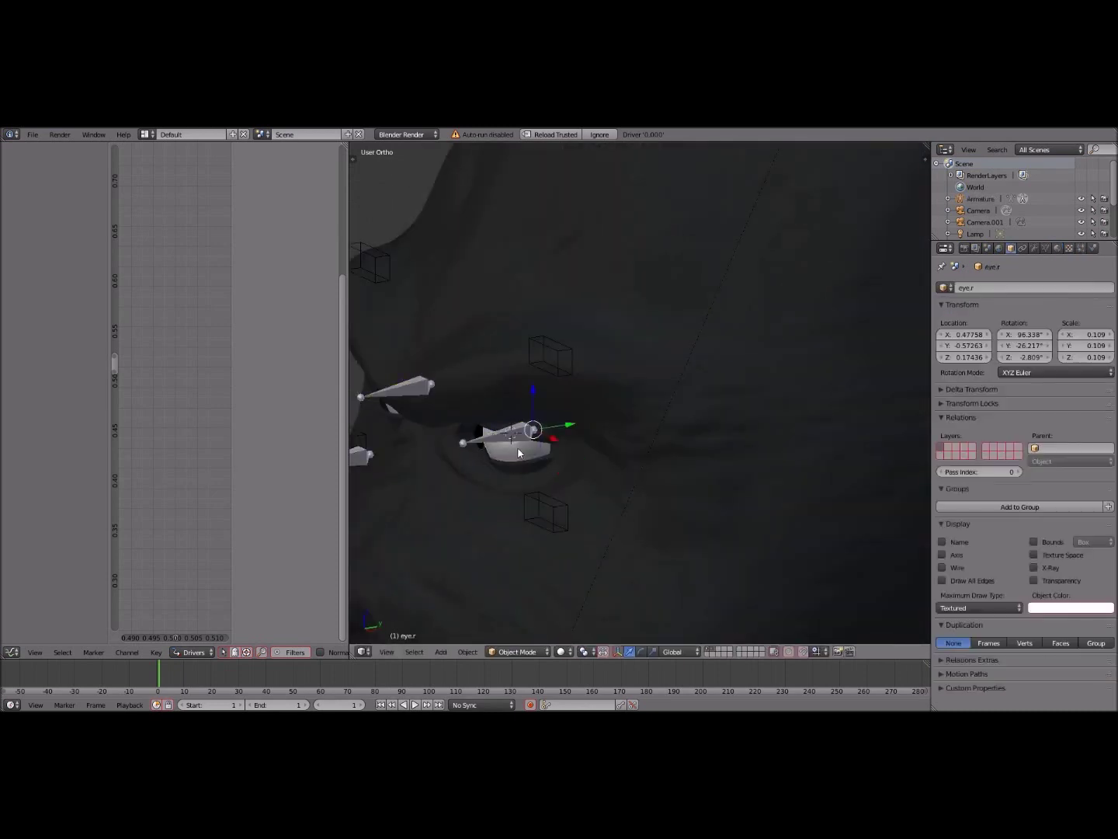
{"action": "key", "text": "ctrl+Tab"}
{"action": "right_click", "coordinate": [499, 443]}
{"action": "right_click", "coordinate": [462, 444], "text": "shift"}
{"action": "key", "text": "ctrl+p"}
{"action": "left_click", "coordinate": [378, 396]}
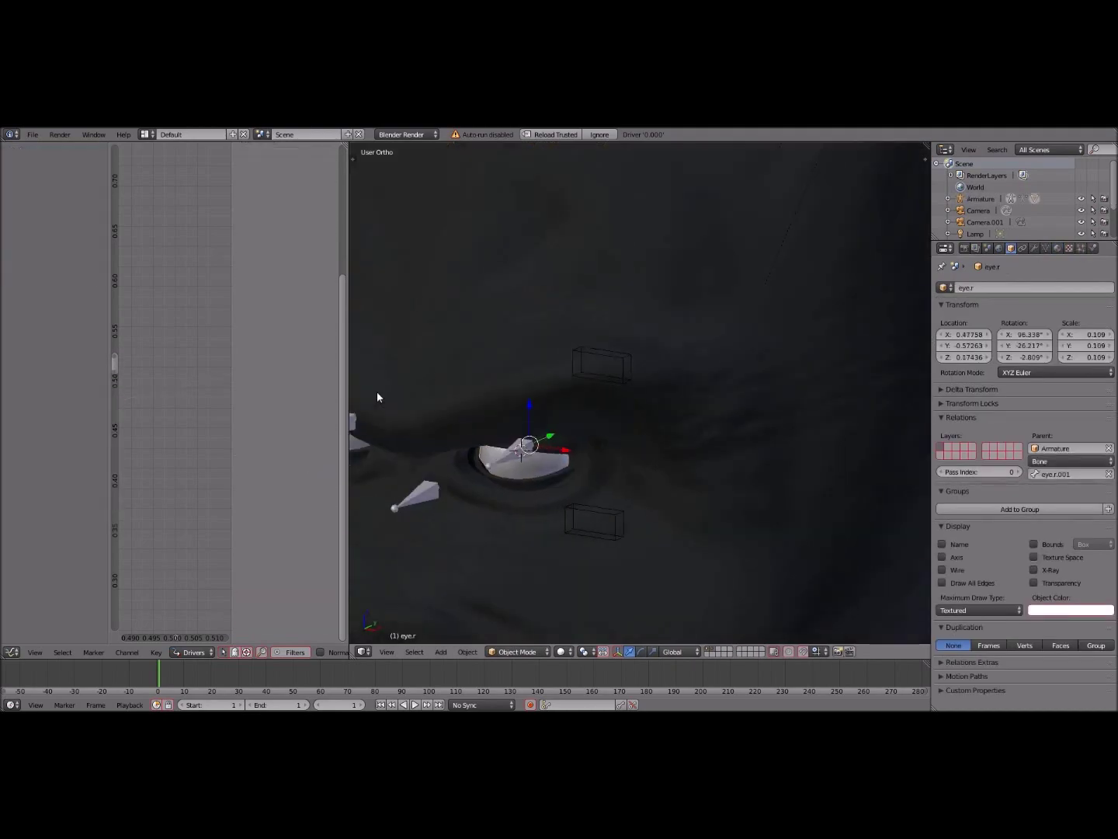
Check the parented eyeball in pose mode under wireframe shading, then return to solid.
{"action": "middle_click_drag", "start_coordinate": [377, 391], "coordinate": [516, 430], "text": "shift"}
{"action": "right_click", "coordinate": [516, 430]}
{"action": "key", "text": "ctrl+Tab"}
{"action": "key", "text": "z"}
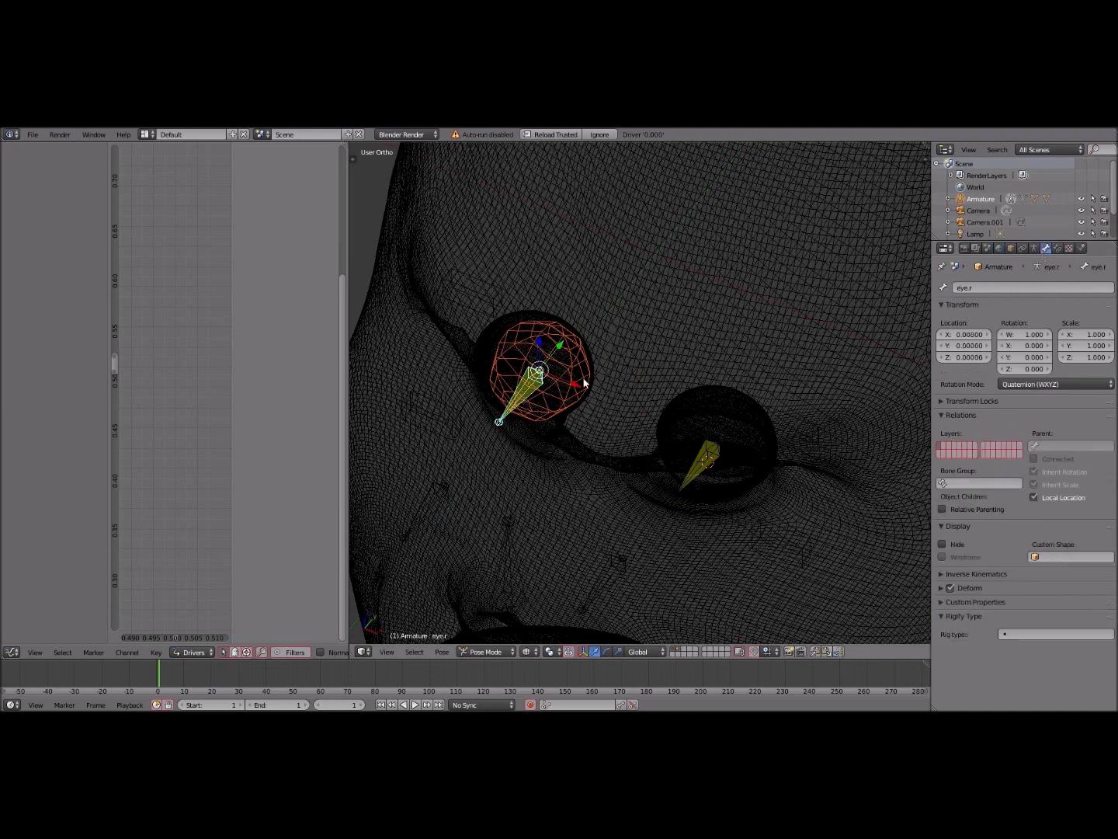
{"action": "mouse_move", "coordinate": [583, 382]}
{"action": "middle_mouse_down"}
{"action": "mouse_move", "coordinate": [565, 387]}
{"action": "mouse_move", "coordinate": [603, 394]}
{"action": "middle_mouse_up"}
{"action": "right_click", "coordinate": [602, 395]}
{"action": "key", "text": "KP_1"}
{"action": "key", "text": "z"}
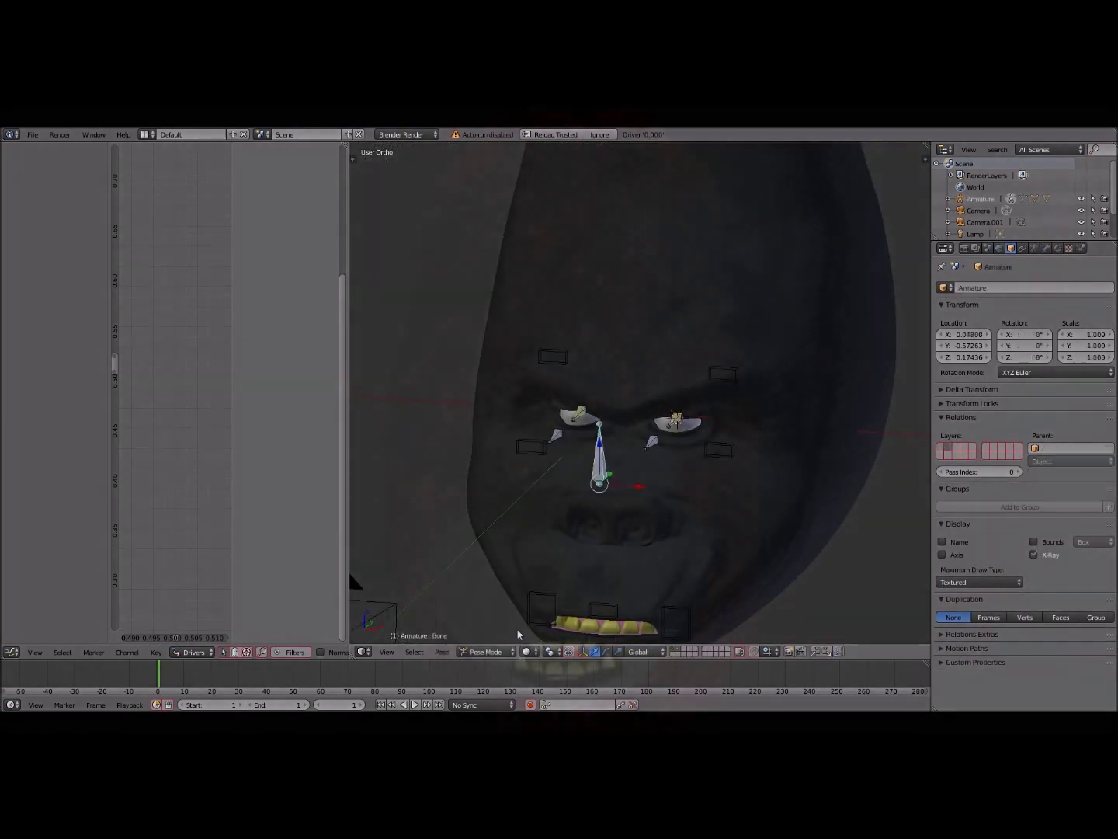